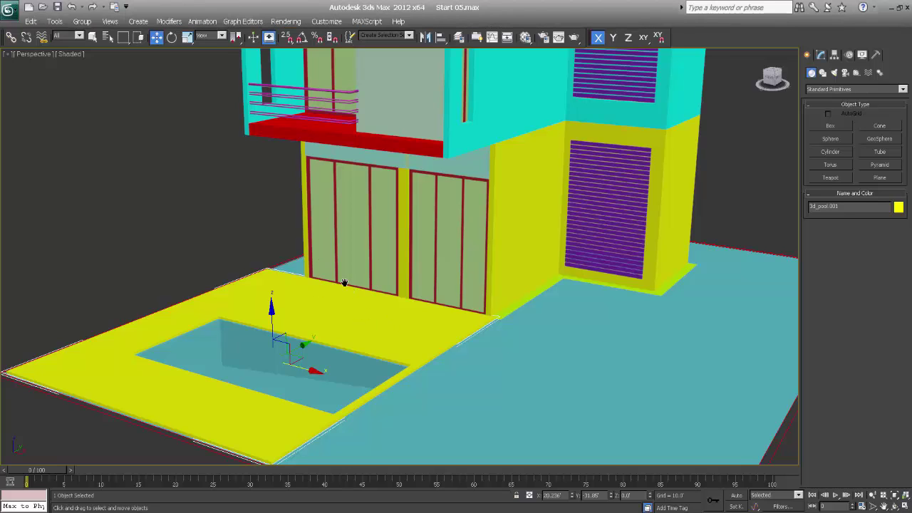
Step: Move the three selected lounge chair parts onto the deck strip beside the short side of the pool
scroll(316, 292, "up", 5)
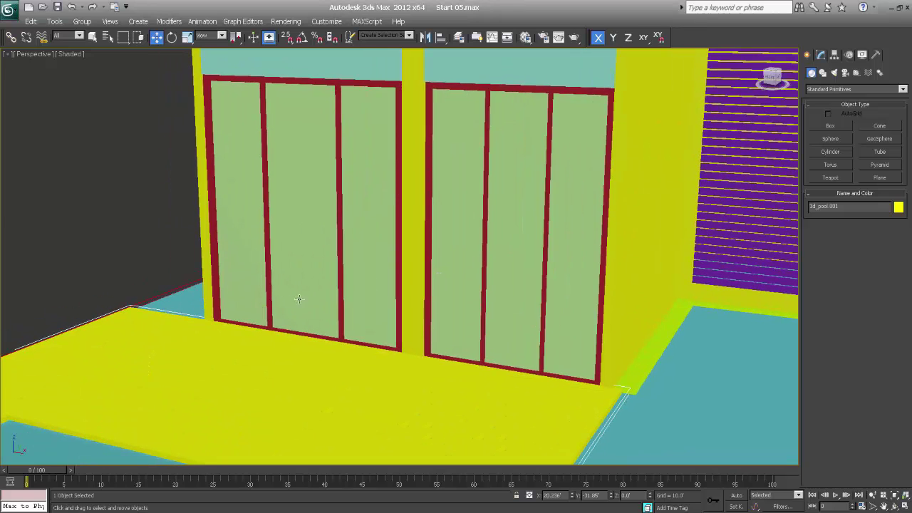
middle_click_drag(298, 298, 355, 257)
key("ctrl+i")
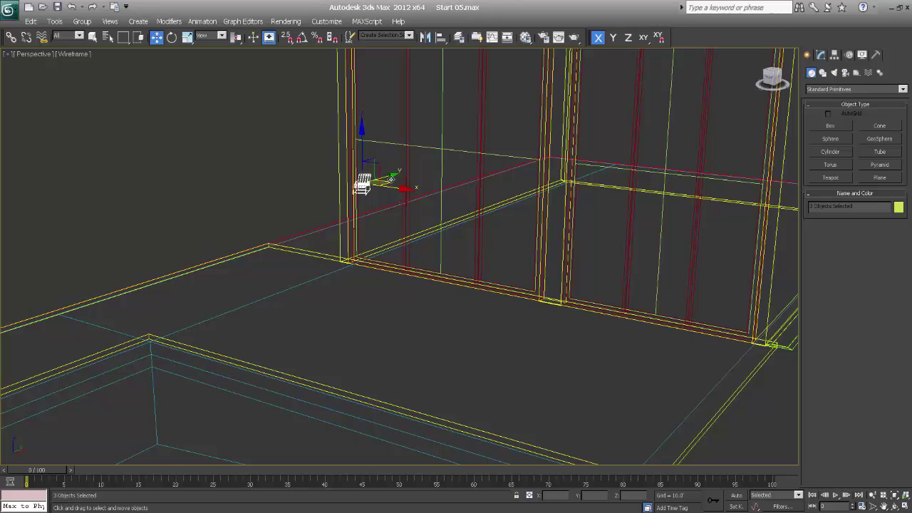
left_click_drag(385, 179, 222, 288)
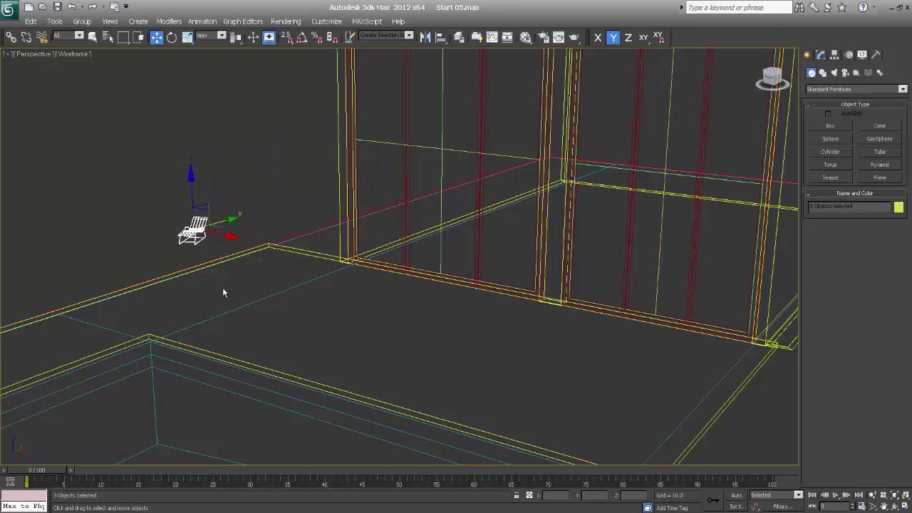
key("t")
key("z")
scroll(297, 301, "down", 12)
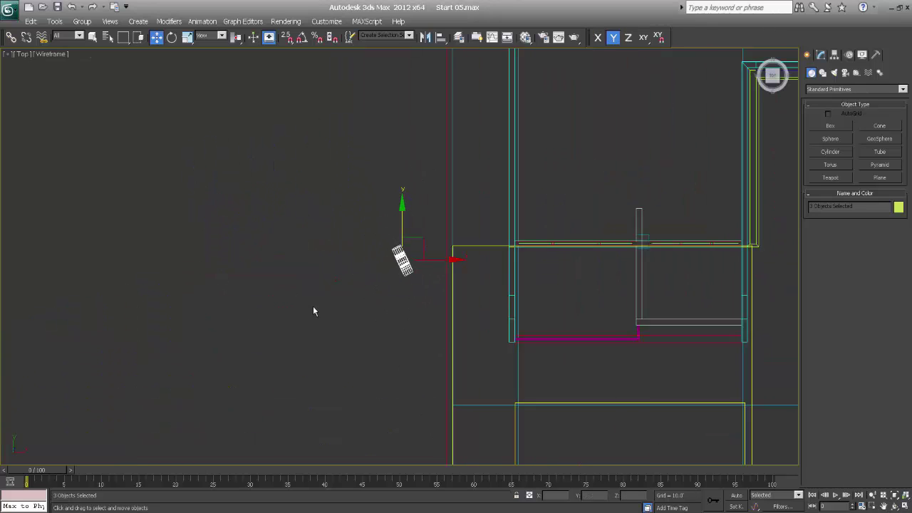
middle_click_drag(385, 285, 363, 245)
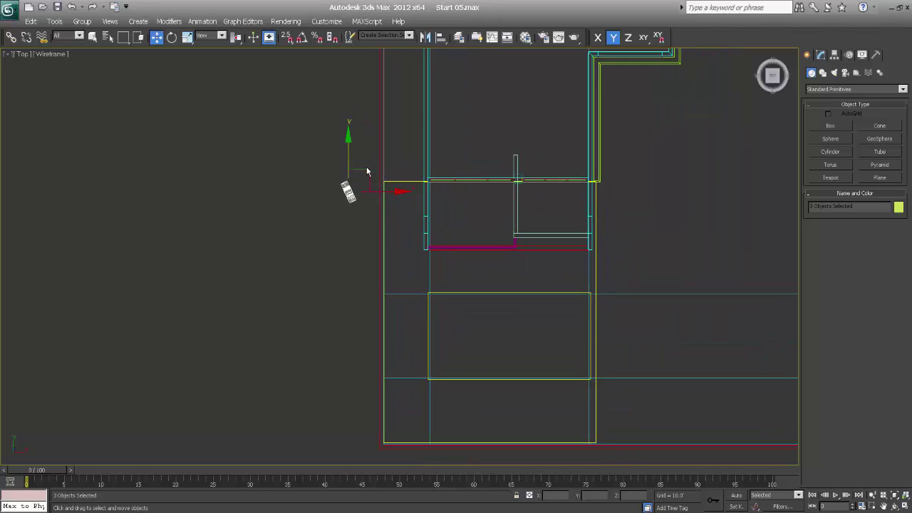
left_click_drag(360, 178, 416, 309)
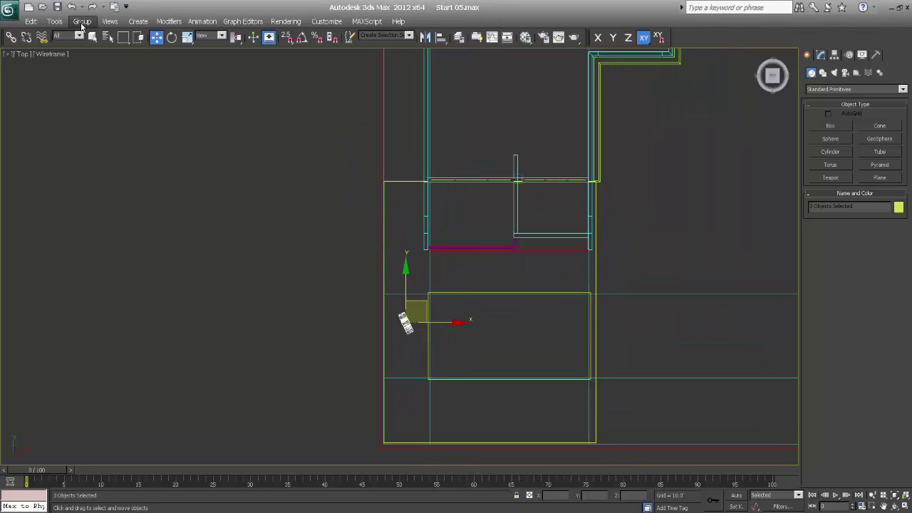
Step: Group the three selected chair parts under the name "Swiming chair"
left_click(82, 21)
left_click(89, 34)
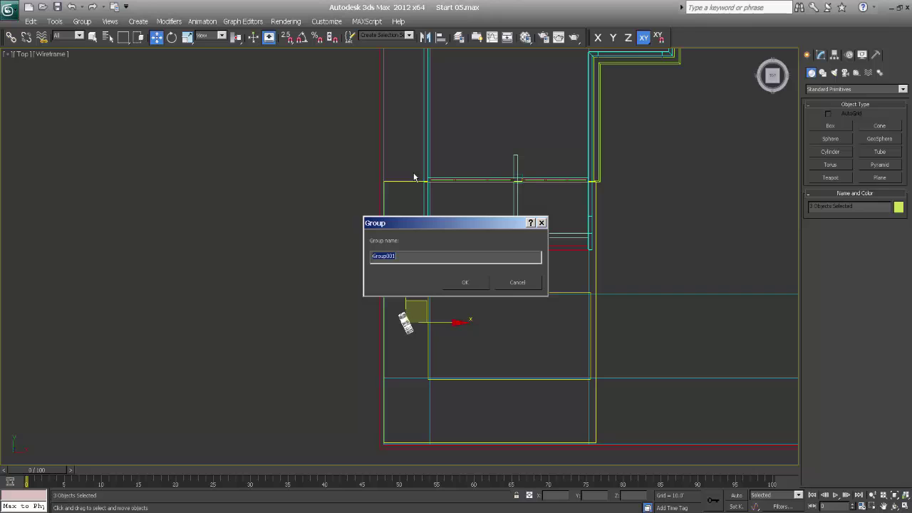
type("Swimming chair")
key("Return")
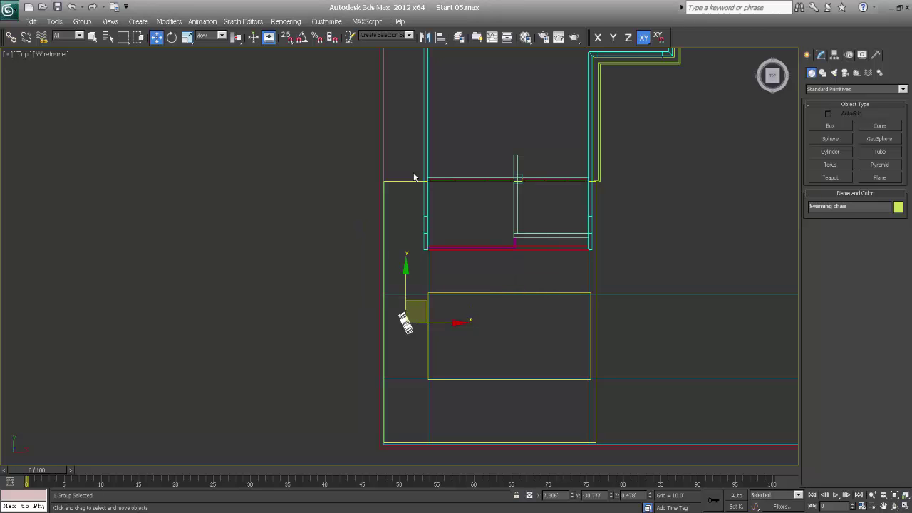
Step: Raise the grouped chair vertically on the pool deck to a Z position of about 0.605'
scroll(425, 341, "up", 6)
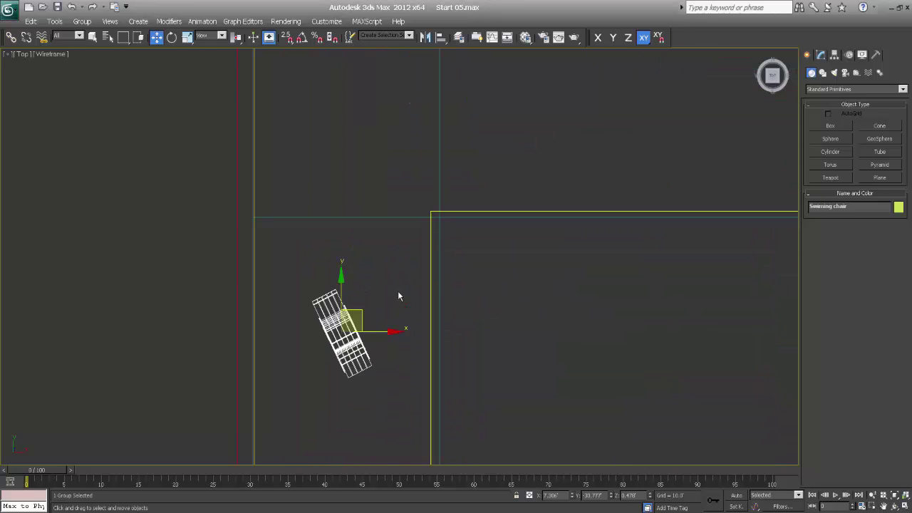
key("F3")
middle_click_drag(401, 264, 401, 230)
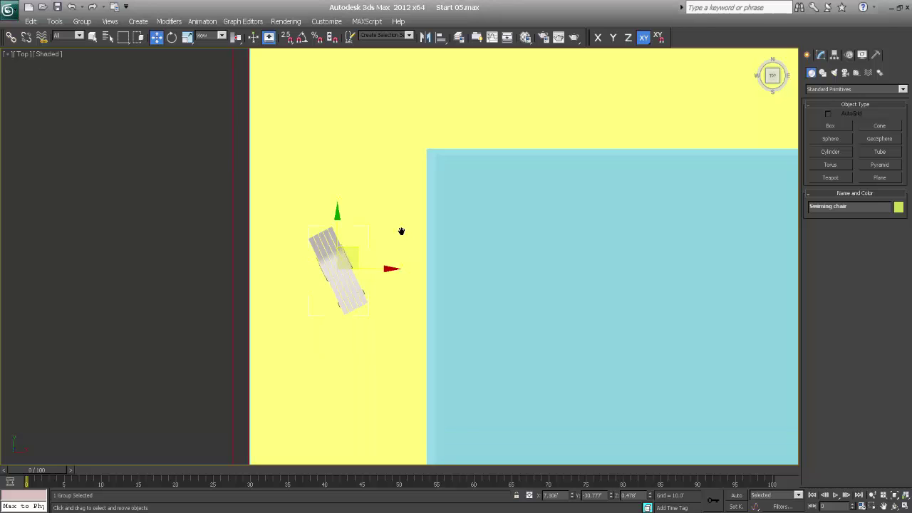
key("p")
key("z")
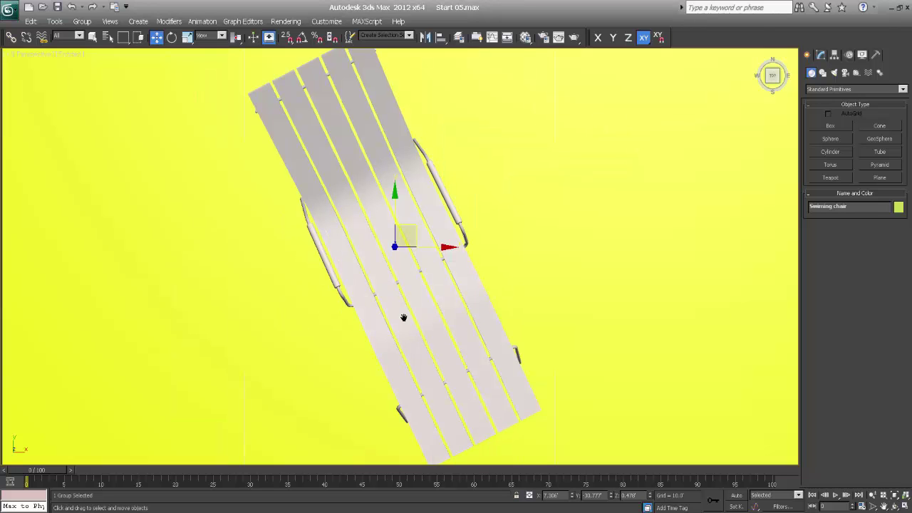
middle_click_drag(403, 319, 418, 263, "alt")
scroll(418, 262, "down", 6)
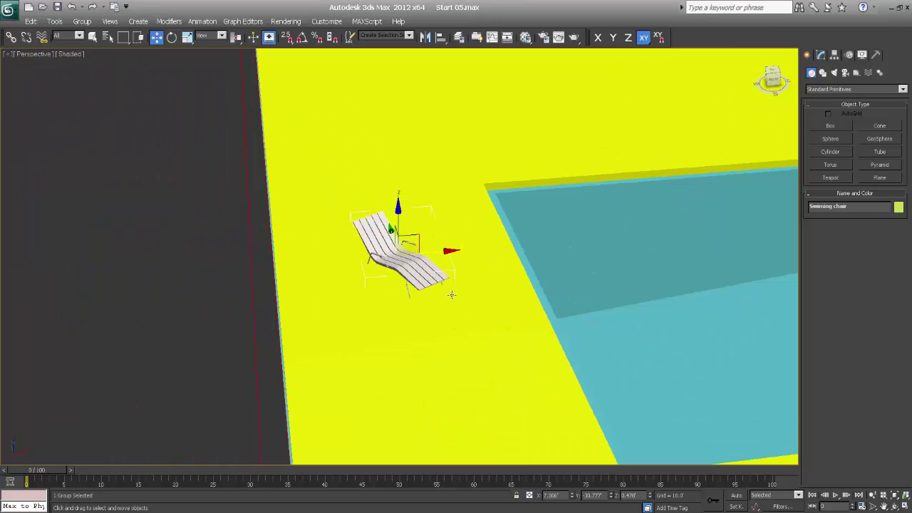
middle_click_drag(436, 300, 390, 242, "alt")
scroll(389, 239, "up", 4)
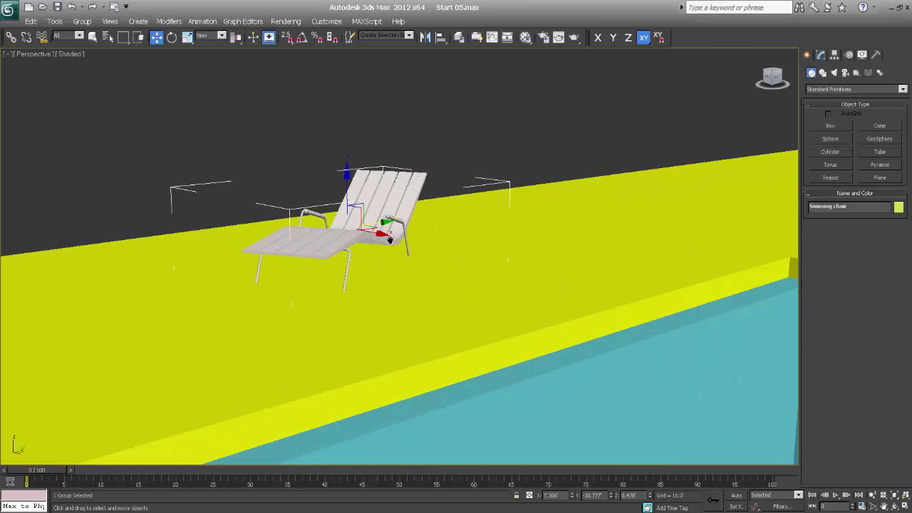
left_click_drag(348, 171, 349, 159)
Step: In a left wireframe view, raise the chair to about Z 0.679' so its feet rest on the deck, locking the selection
key("l")
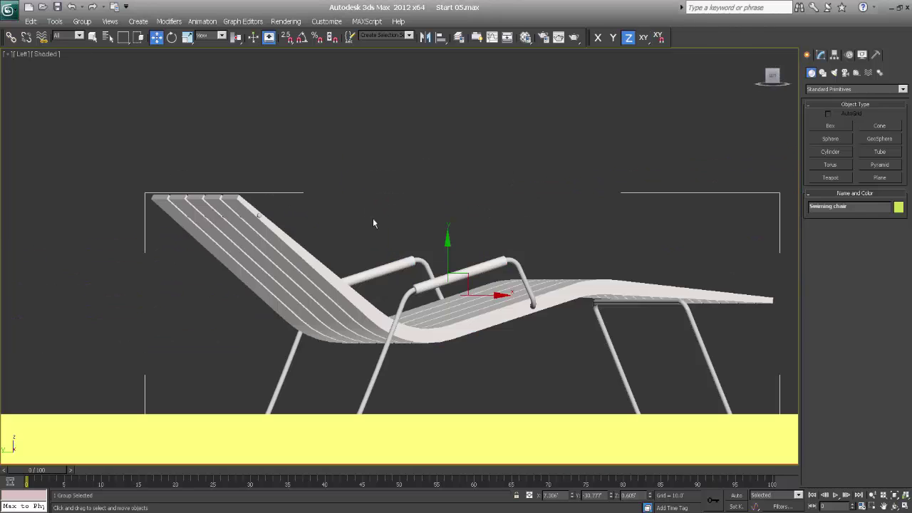
middle_click_drag(472, 361, 468, 342)
key("F3")
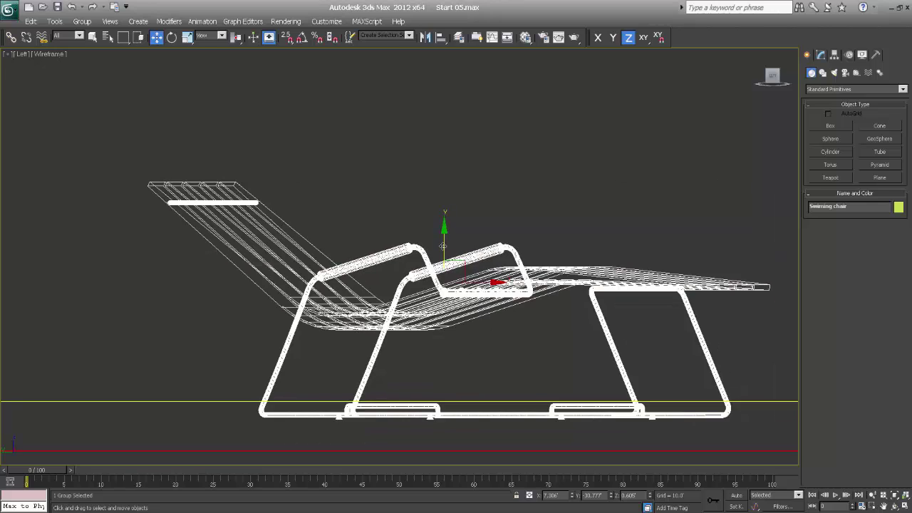
left_click_drag(441, 247, 443, 223)
scroll(489, 337, "up", 3)
scroll(484, 253, "down", 3)
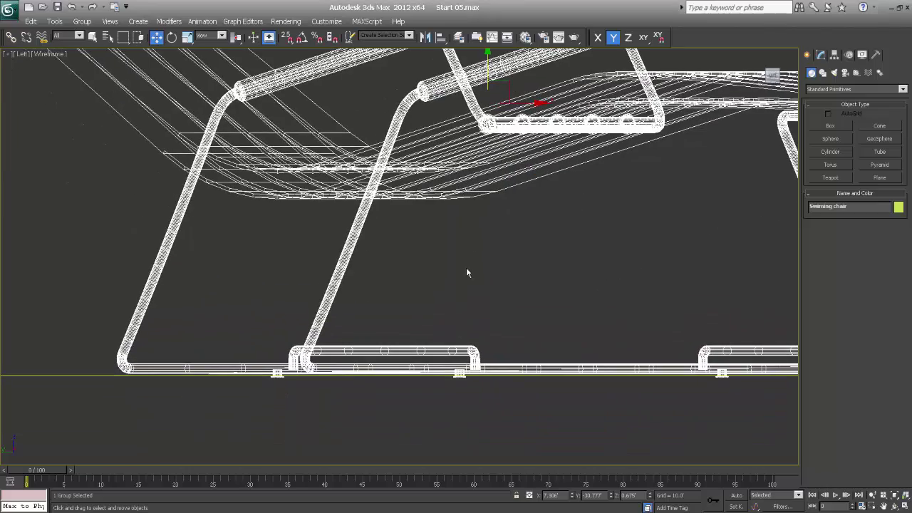
key("space")
left_click_drag(442, 352, 442, 349)
scroll(438, 356, "down", 5)
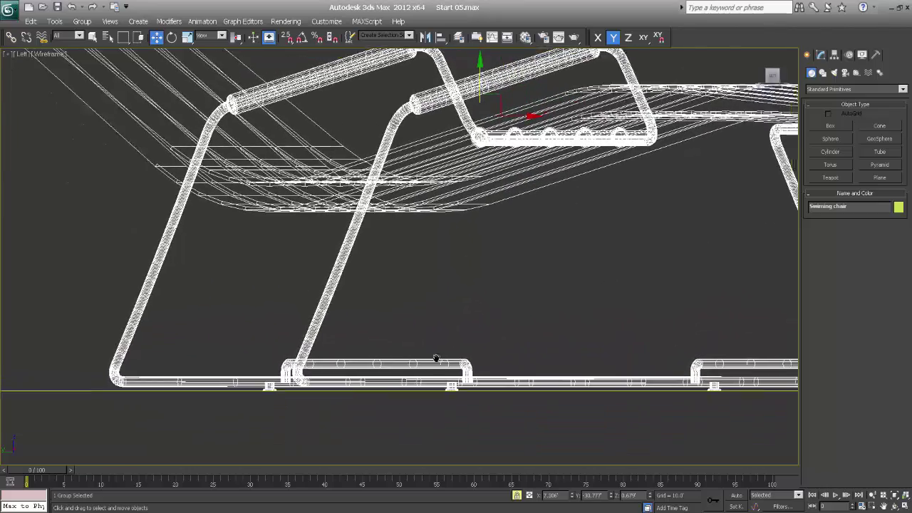
Step: Rotate the chair about 59 degrees around the Z axis so its foot end points toward the pool
key("p")
middle_click_drag(434, 368, 407, 376, "alt")
key("F3")
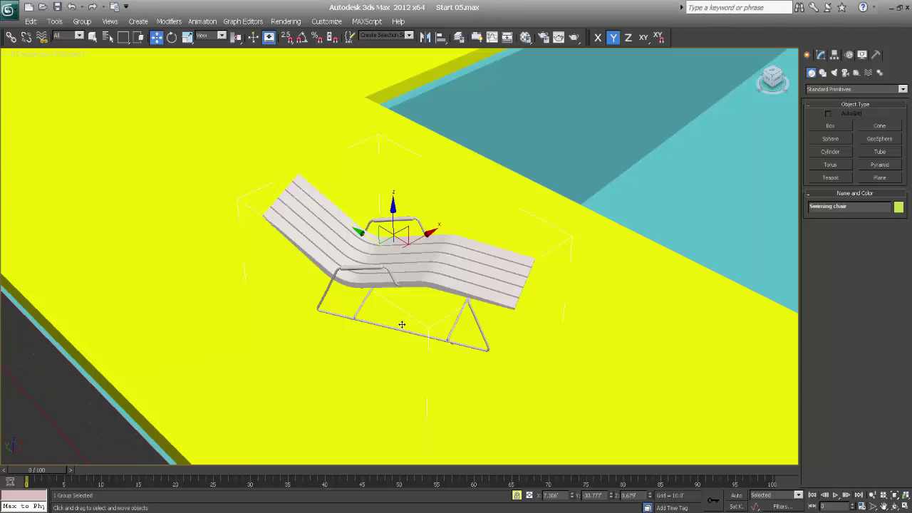
scroll(410, 322, "down", 3)
middle_click_drag(417, 320, 396, 290, "alt")
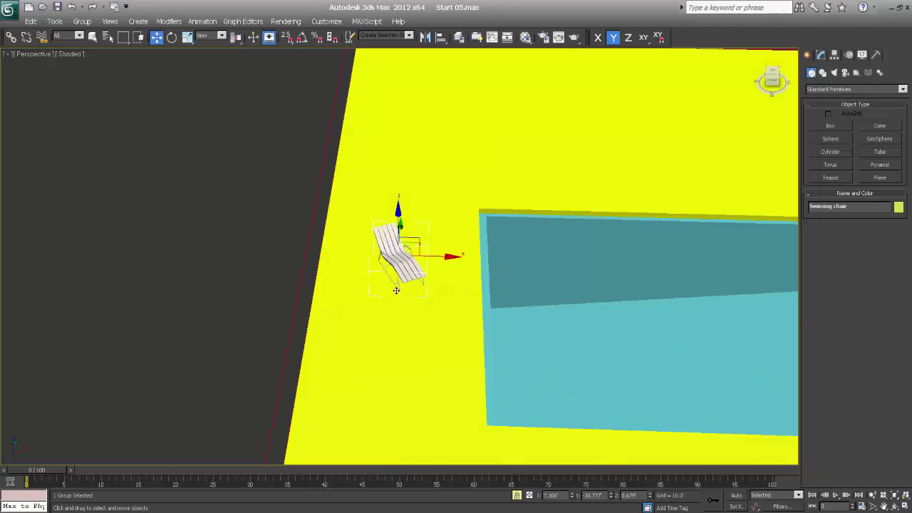
key("e")
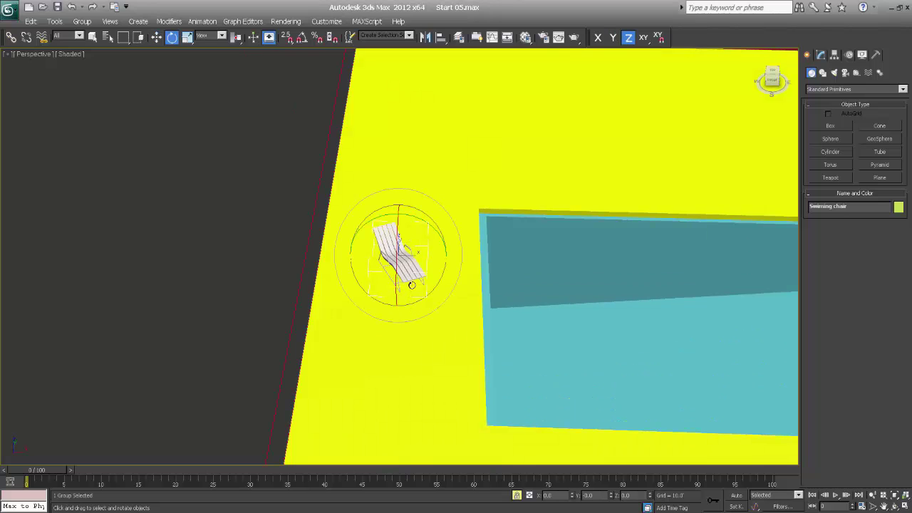
left_click_drag(411, 285, 465, 266)
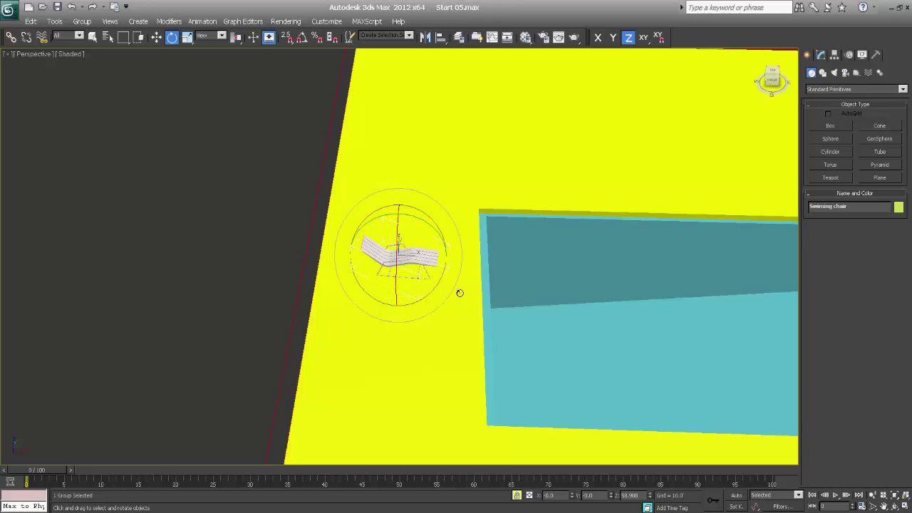
Step: Scale the chair up uniformly to about 116 percent
middle_click_drag(458, 292, 417, 276, "alt")
key("r")
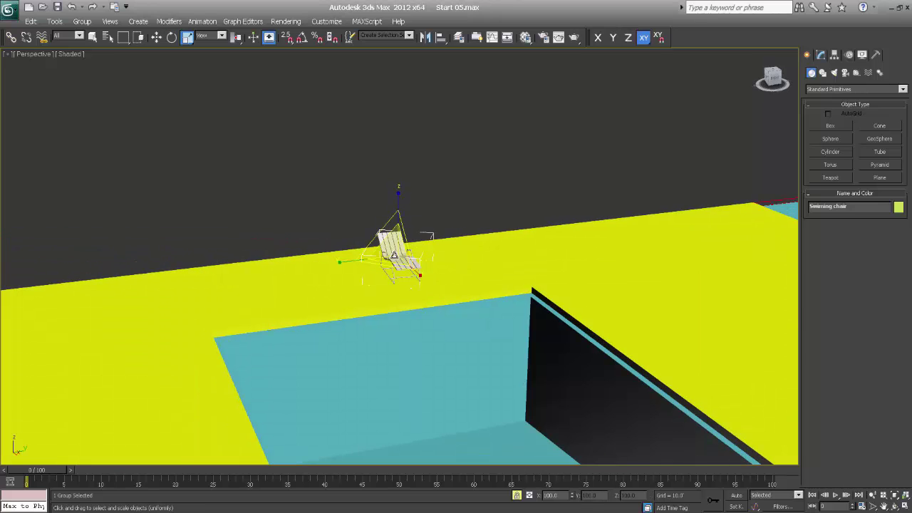
left_click_drag(394, 255, 395, 252)
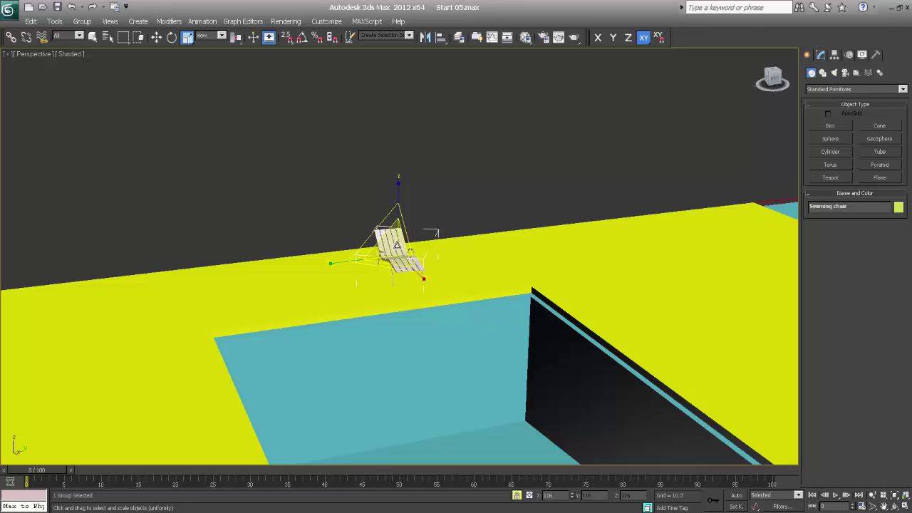
Step: Raise the enlarged chair in the left wireframe view to about Z 0.760' so its feet sit on the deck
key("w")
scroll(403, 288, "up", 2)
middle_click_drag(404, 288, 485, 246, "alt")
key("l")
scroll(462, 302, "down", 3)
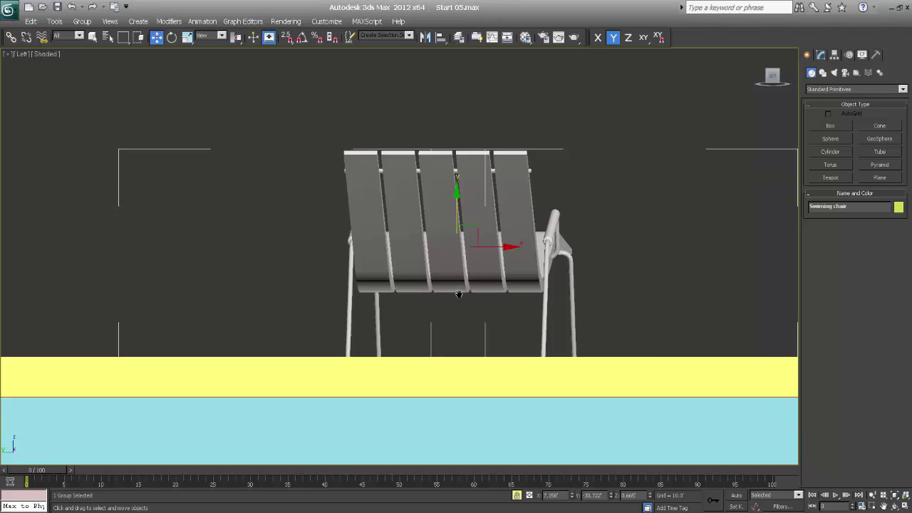
key("F3")
left_click_drag(458, 207, 456, 196)
key("p")
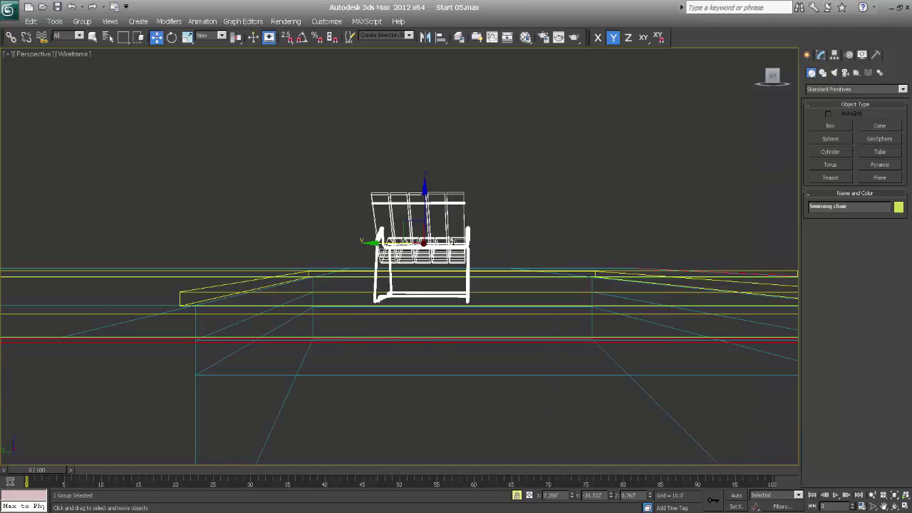
Step: Move the chair along the Y axis toward the pool corner nearest the house, to about Y -29.587'
scroll(428, 303, "up", 3)
mouse_move(428, 302)
middle_mouse_down("alt")
mouse_move(347, 328)
mouse_move(389, 321)
middle_mouse_up("alt")
key("F3")
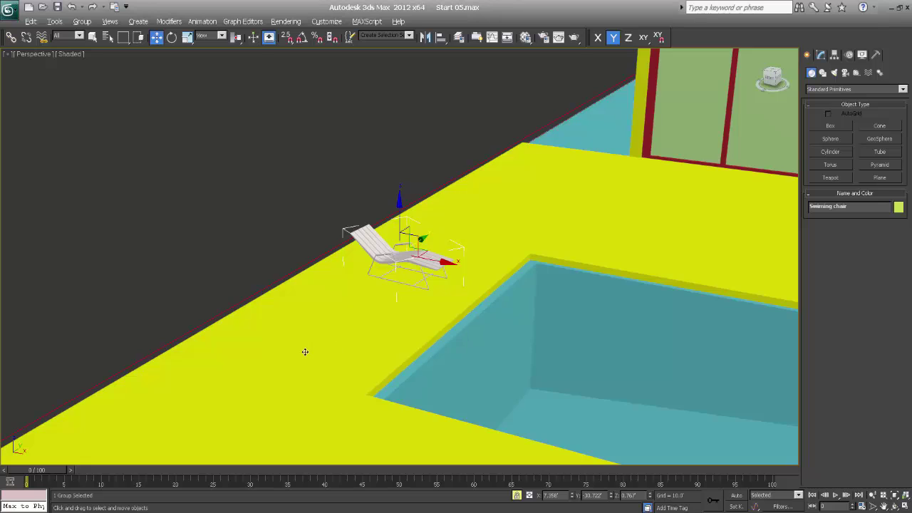
middle_click_drag(305, 352, 352, 347, "alt")
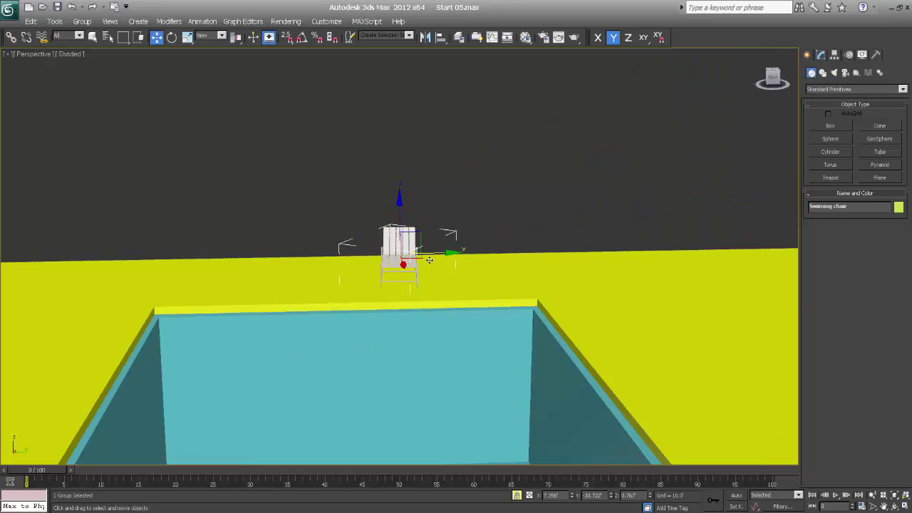
left_click_drag(435, 253, 464, 254)
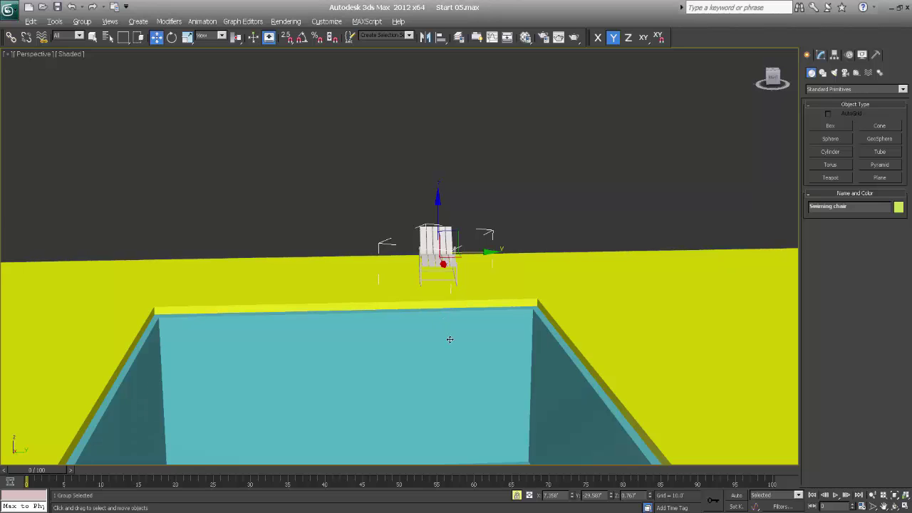
middle_click_drag(445, 326, 461, 339, "alt")
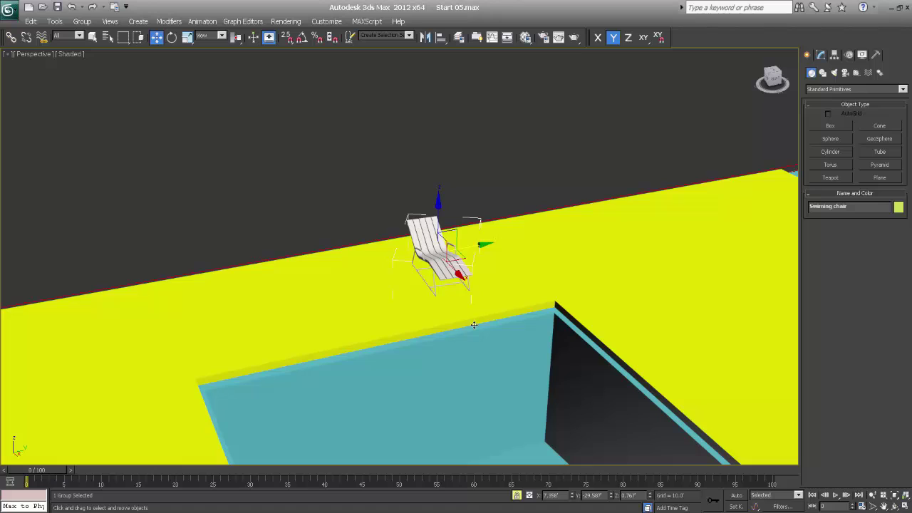
key("e")
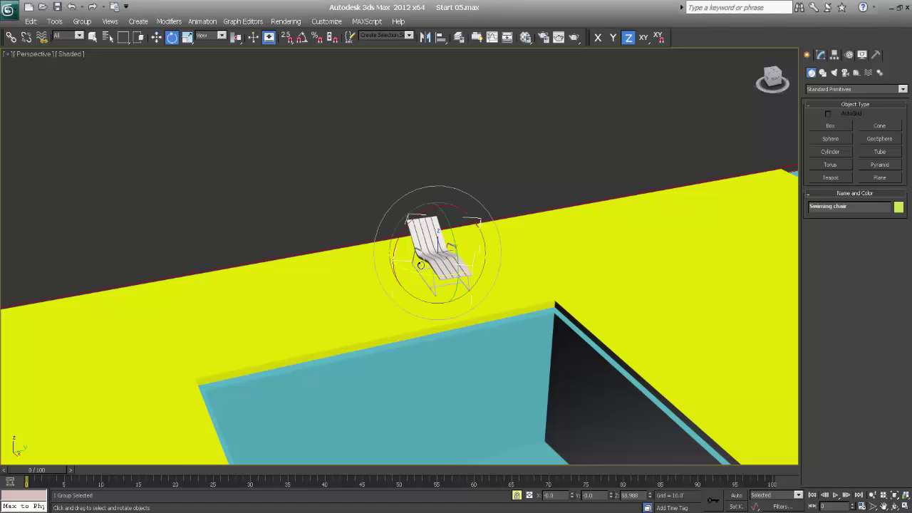
left_click_drag(417, 270, 413, 272)
key("w")
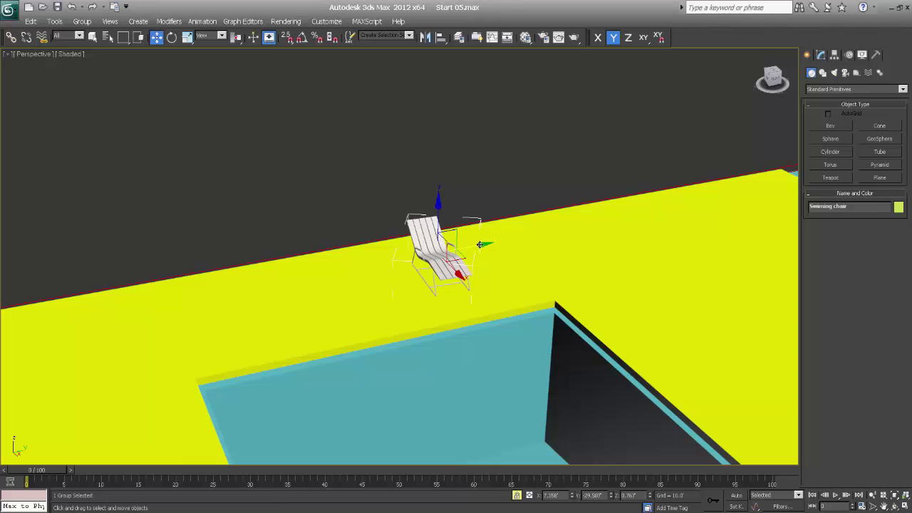
Step: Clone the chair along the Y axis beside the pool as two evenly spaced instances
left_click_drag(481, 245, 402, 259, "shift")
left_click(404, 235)
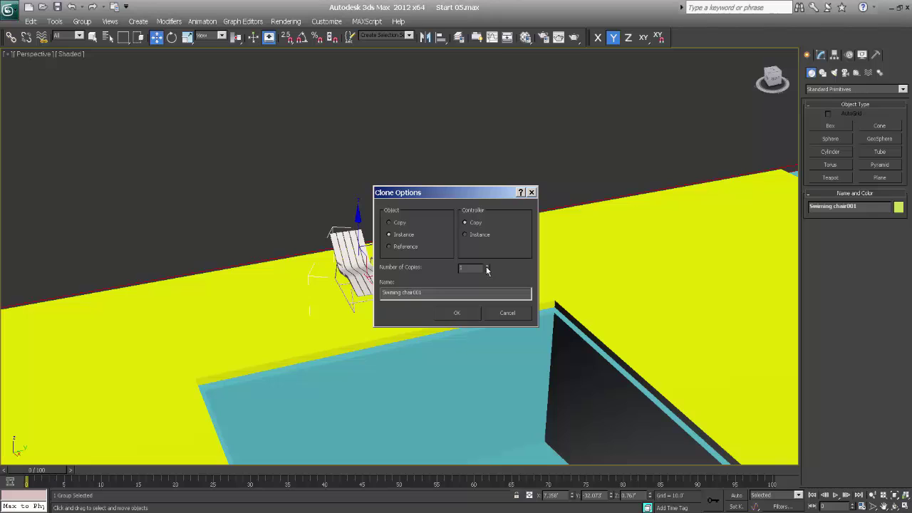
left_click(469, 314)
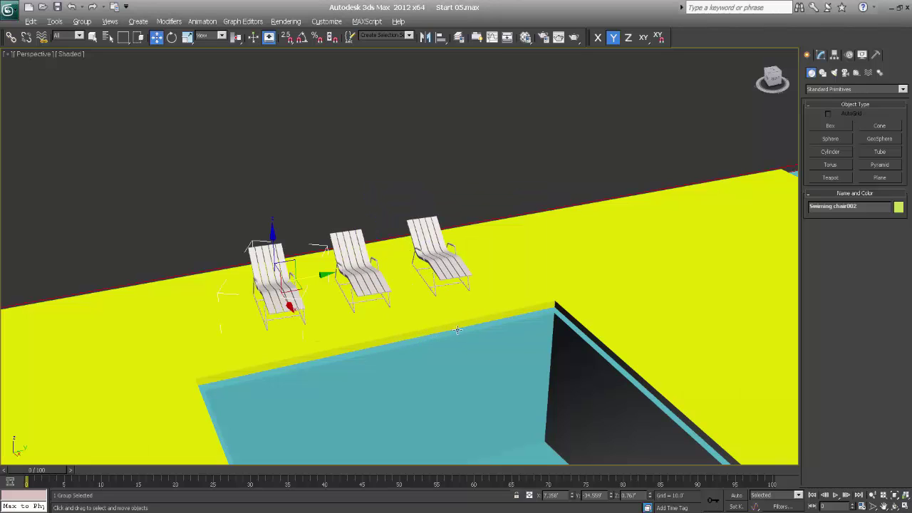
Step: Rotate the chair nearest the house about 3.3 degrees around Z in the top wireframe view to square it with the pool
middle_click_drag(327, 283, 357, 277)
key("t")
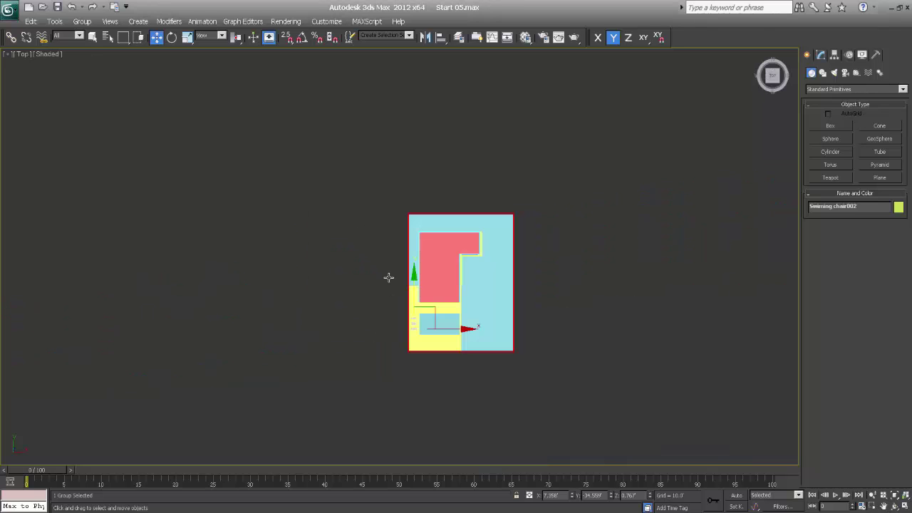
key("z")
key("F3")
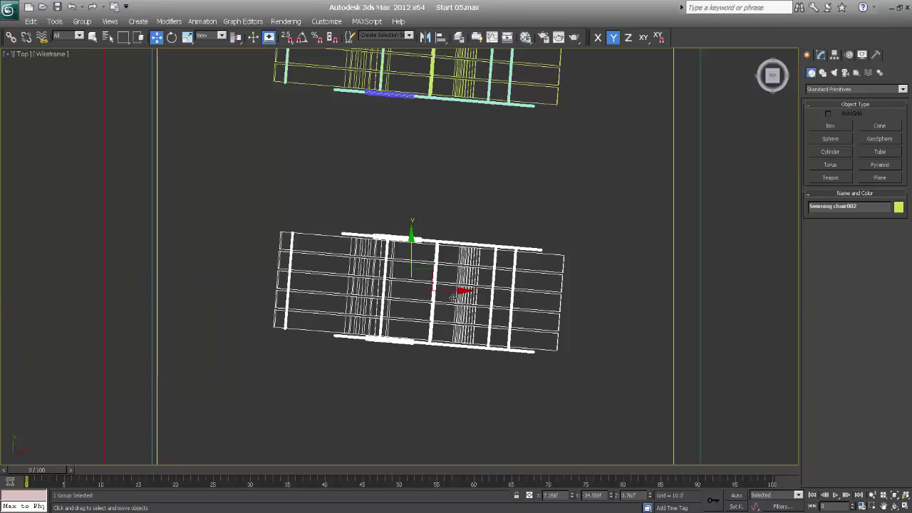
scroll(456, 282, "down", 5)
left_click(435, 163)
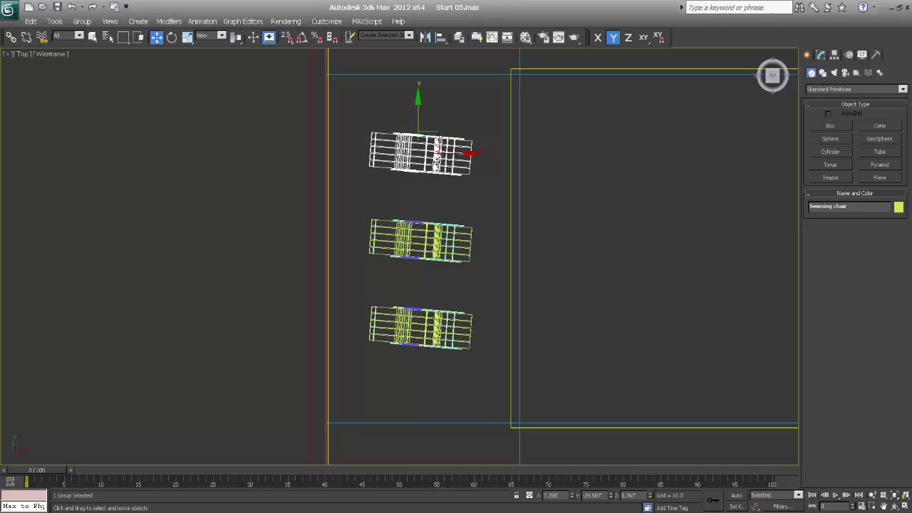
key("e")
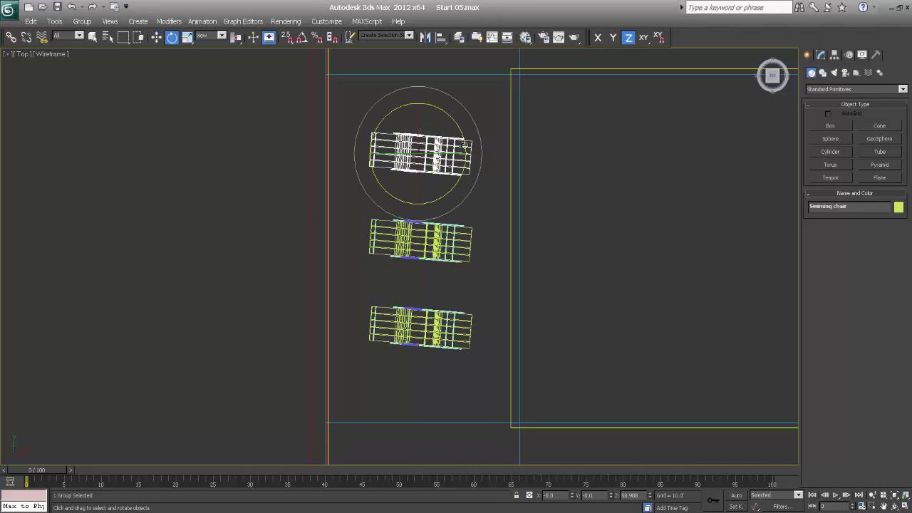
left_click_drag(461, 140, 461, 136)
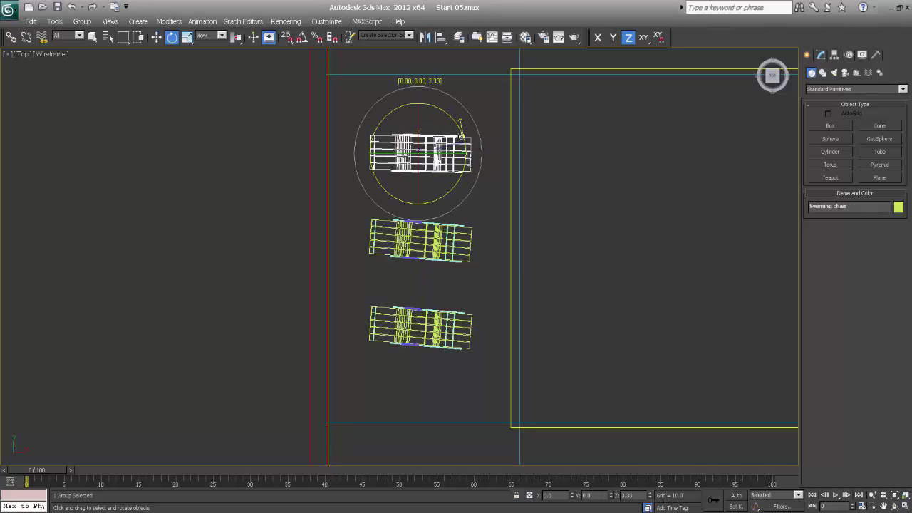
Step: Rotate the middle chair and the one farthest from the house around Z so both sit square to the pool edge
left_click(463, 229)
left_click_drag(463, 229, 463, 213)
left_click(448, 303)
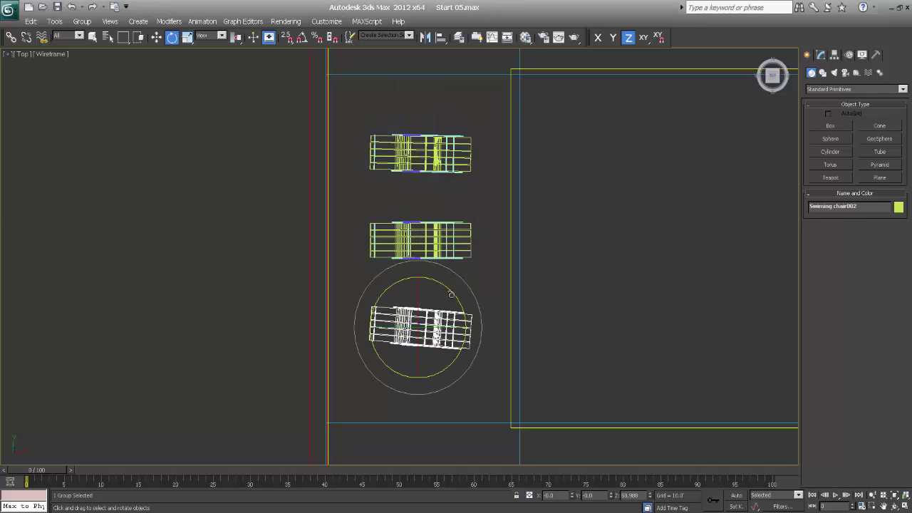
left_click_drag(449, 293, 449, 289)
Step: Move the middle chair along the Y axis to about Y -32.195', slightly nearer the chair farthest from the house
left_click(437, 240)
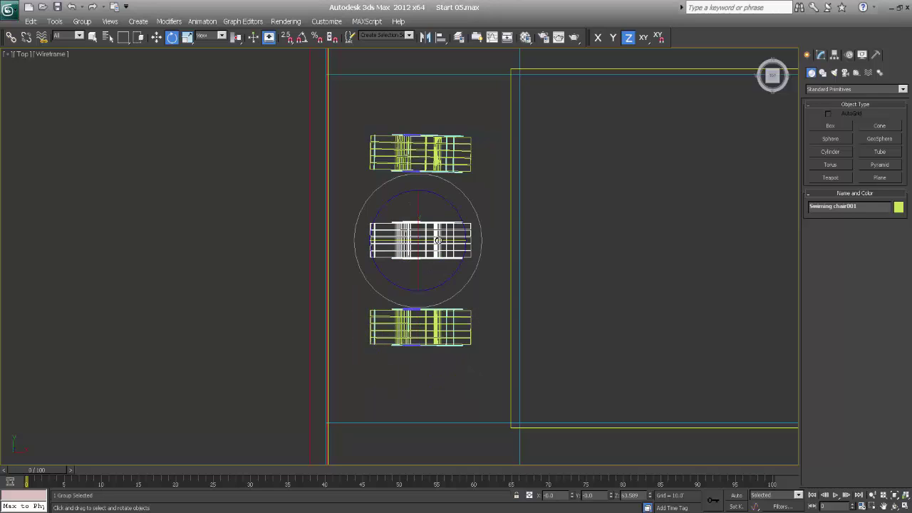
key("w")
left_click_drag(418, 194, 417, 201)
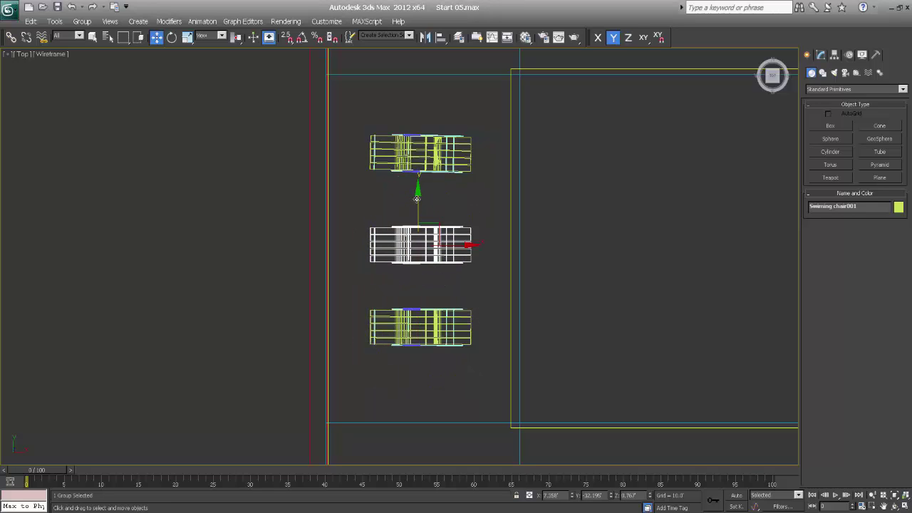
middle_click_drag(489, 237, 437, 228)
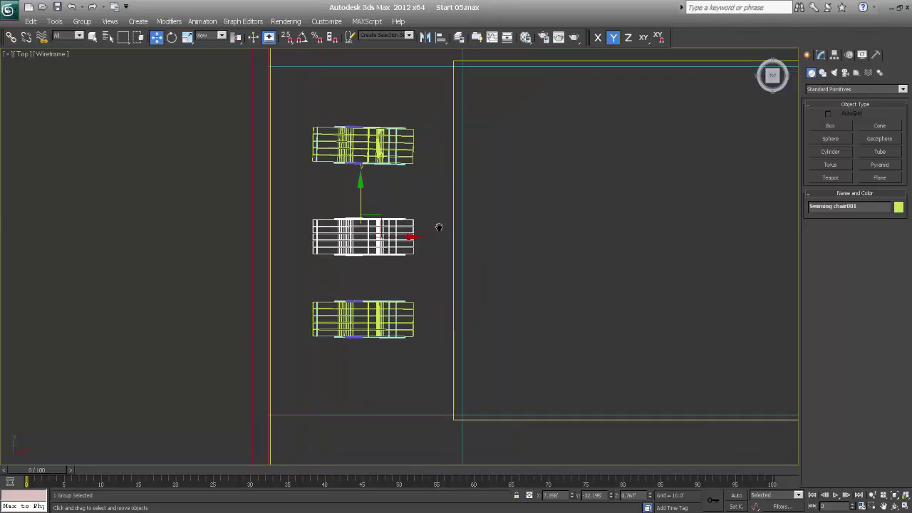
Step: Examine the row of chairs, the pool deck and the house front in the shaded perspective view
key("p")
middle_click_drag(542, 258, 468, 279, "alt")
scroll(468, 279, "down", 3)
key("F3")
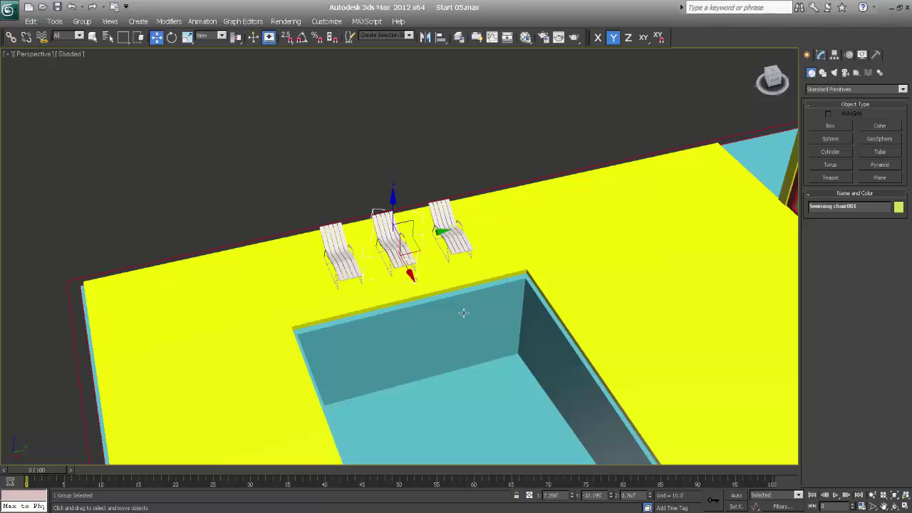
mouse_move(464, 311)
middle_mouse_down("alt")
mouse_move(443, 279)
mouse_move(417, 266)
mouse_move(521, 203)
mouse_move(397, 287)
mouse_move(354, 340)
middle_mouse_up("alt")
scroll(434, 278, "up", 2)
scroll(431, 277, "down", 5)
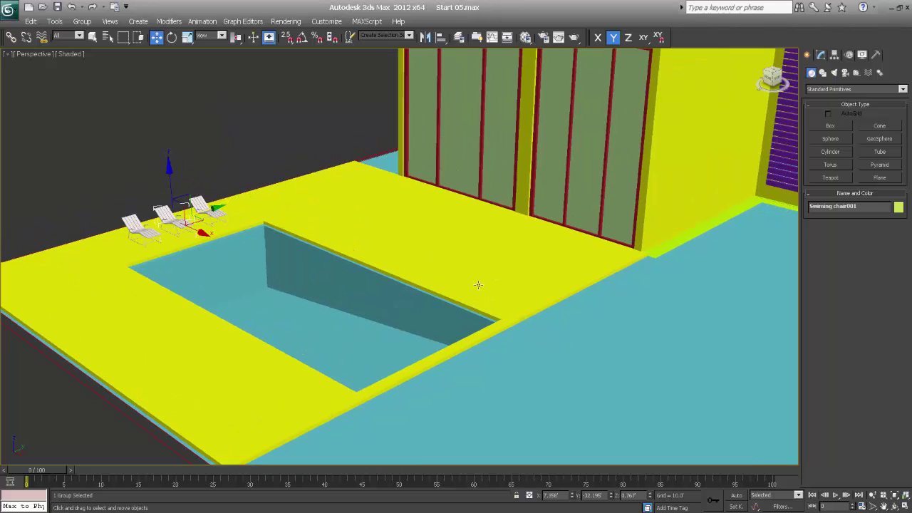
middle_click_drag(498, 253, 375, 324, "alt")
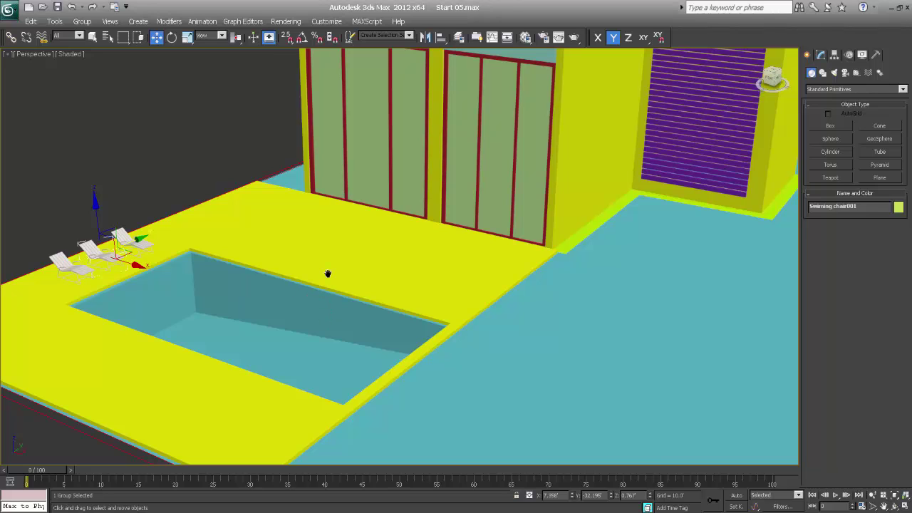
middle_click_drag(332, 247, 319, 283)
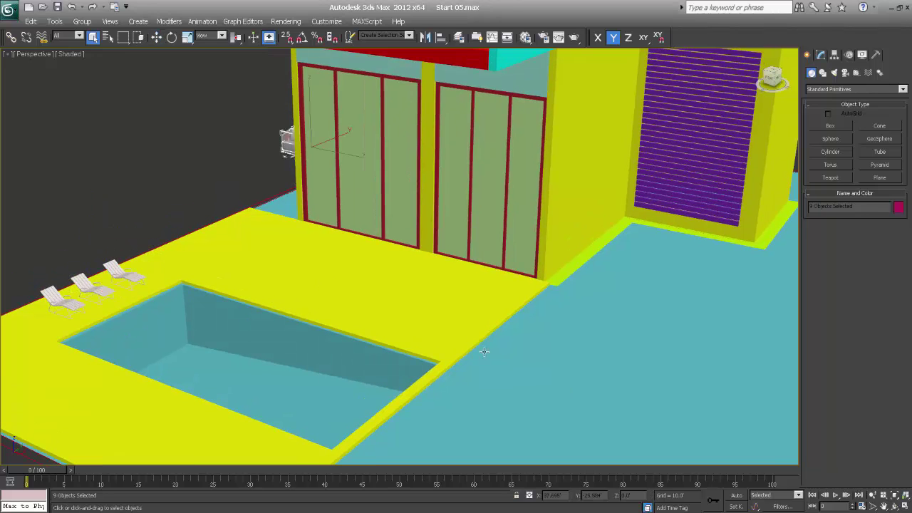
Step: Move the nine selected sofa parts in the top wireframe view onto the deck between the house and the pool
right_click(238, 149)
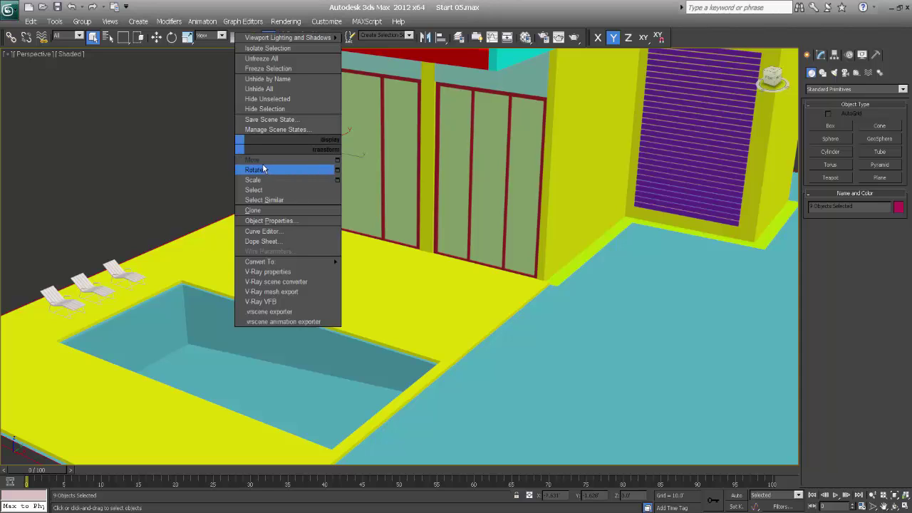
left_click(258, 159)
key("t")
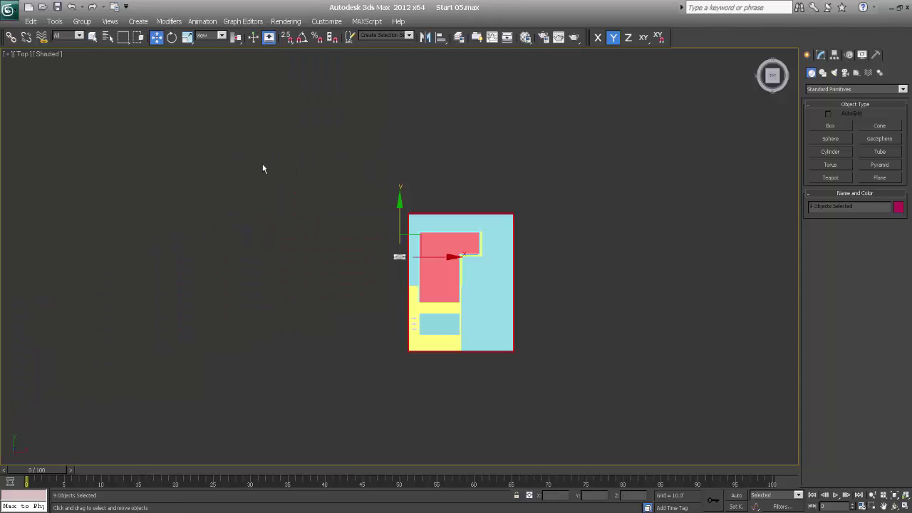
key("z")
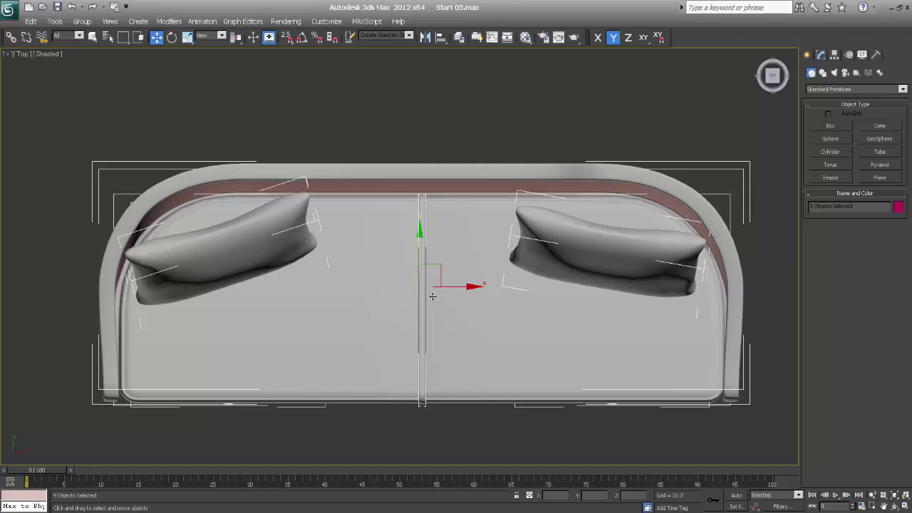
scroll(431, 285, "down", 5)
scroll(401, 275, "down", 2)
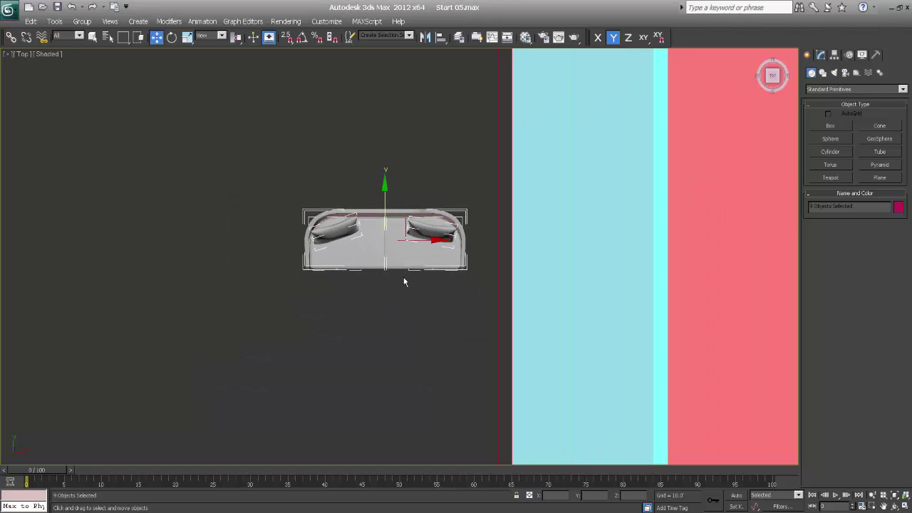
key("F3")
scroll(409, 271, "down", 3)
middle_click_drag(432, 311, 366, 234)
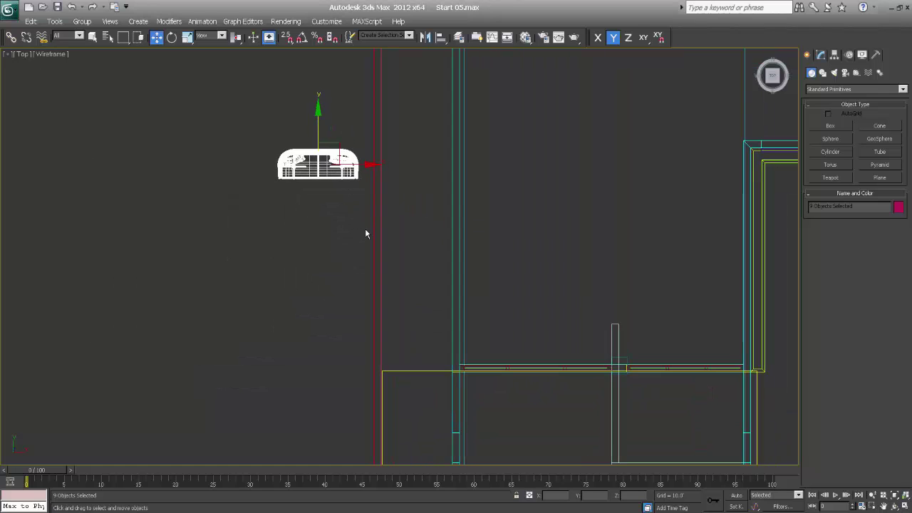
scroll(367, 235, "down", 5)
middle_click_drag(392, 297, 372, 211)
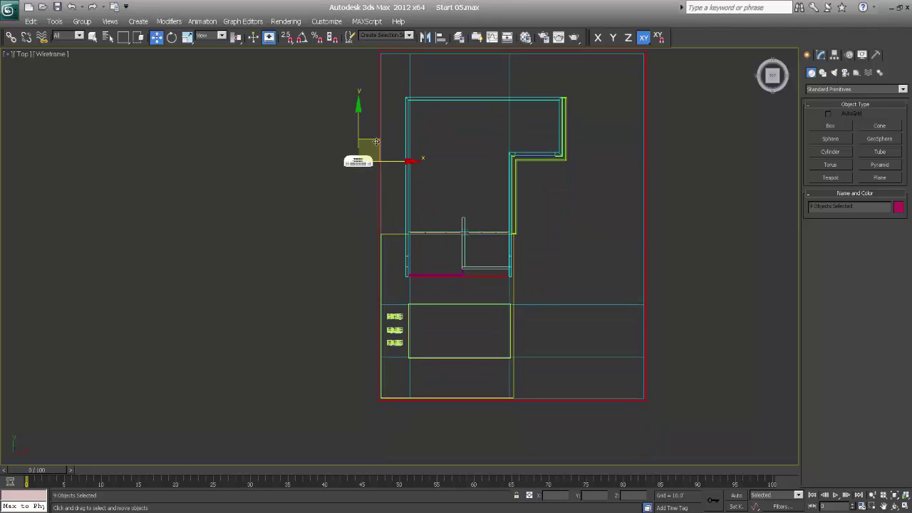
left_click_drag(372, 139, 452, 263)
Step: Scale the sofa up uniformly by roughly a third in the top view to suit the deck
scroll(417, 263, "up", 4)
middle_click_drag(309, 218, 285, 214)
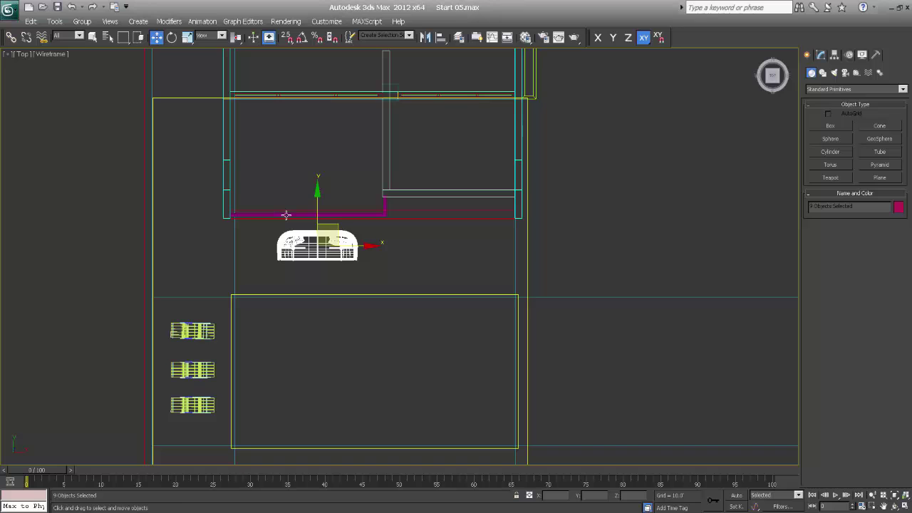
key("r")
scroll(397, 299, "up", 5)
scroll(357, 306, "down", 1)
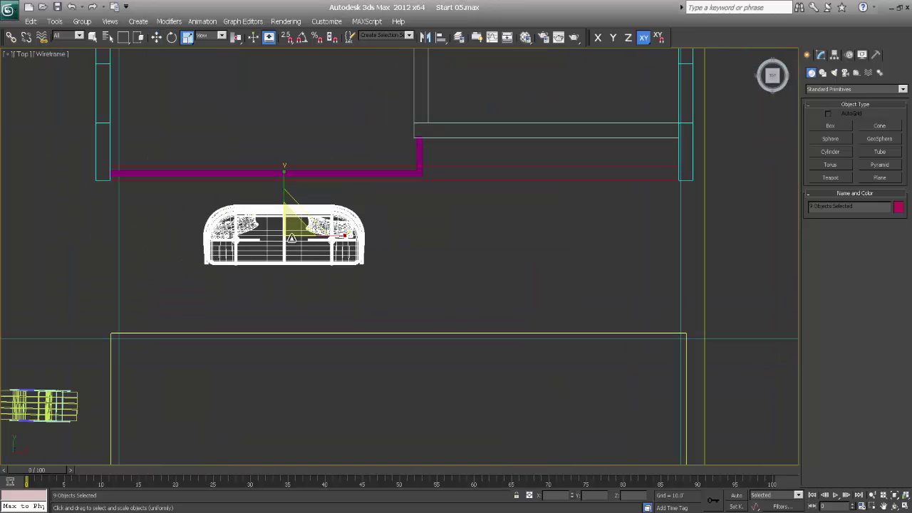
left_click_drag(291, 237, 284, 146)
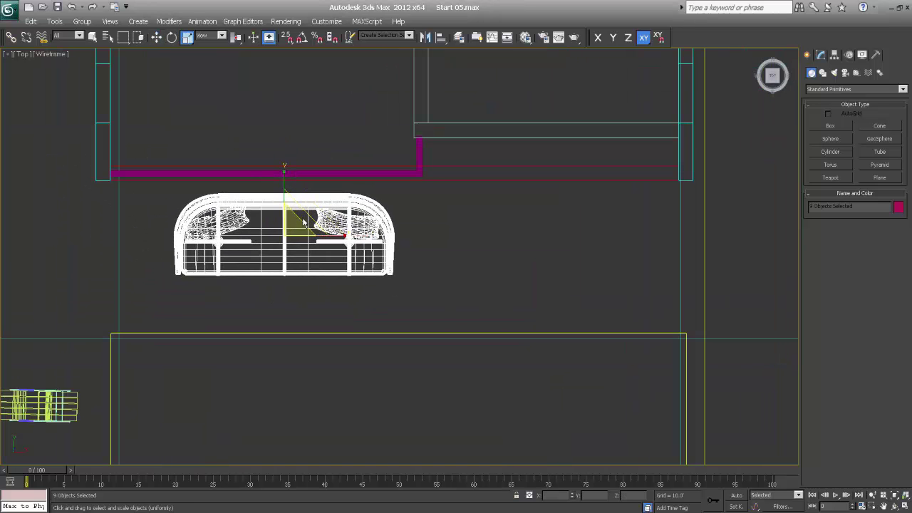
Step: Raise the enlarged sofa vertically in the left view so its base rests on the deck surface
key("p")
scroll(332, 295, "up", 3)
mouse_move(332, 295)
middle_mouse_down("alt")
mouse_move(350, 278)
mouse_move(365, 292)
middle_mouse_up("alt")
key("F3")
scroll(370, 299, "down", 4)
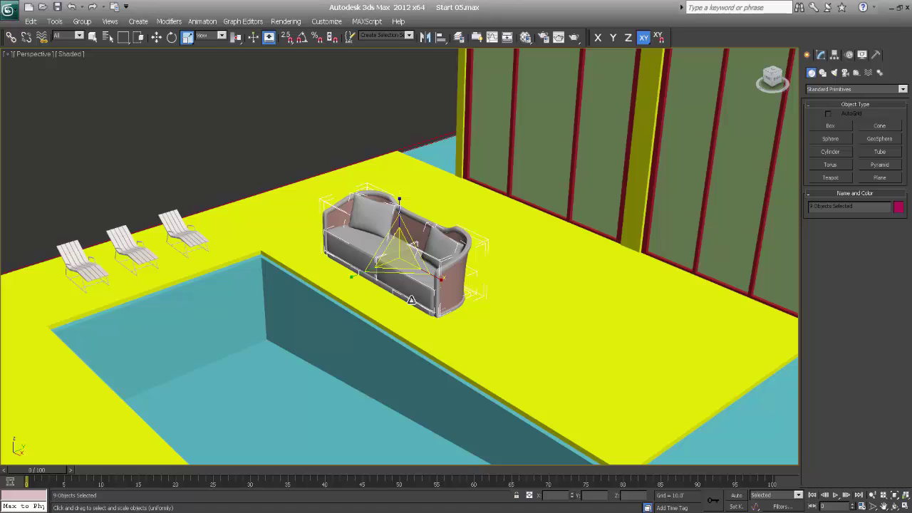
key("l")
key("z")
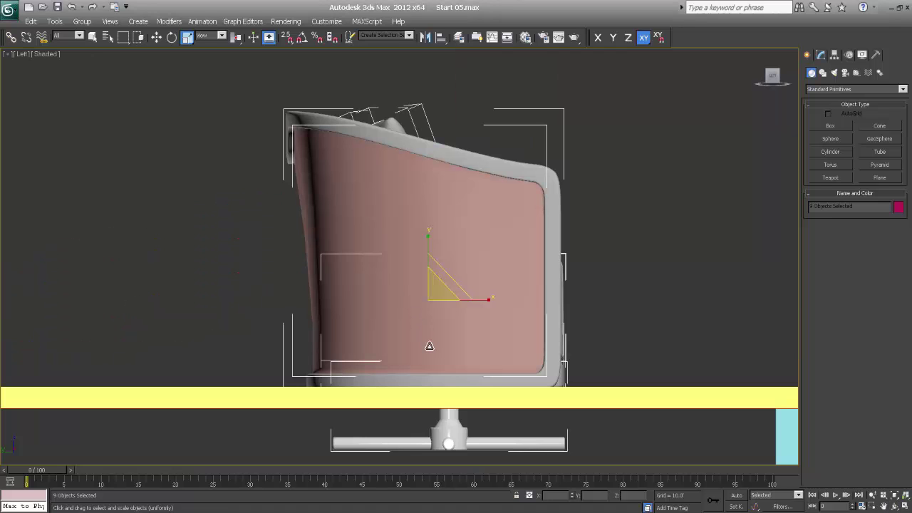
key("w")
left_click_drag(426, 252, 426, 192)
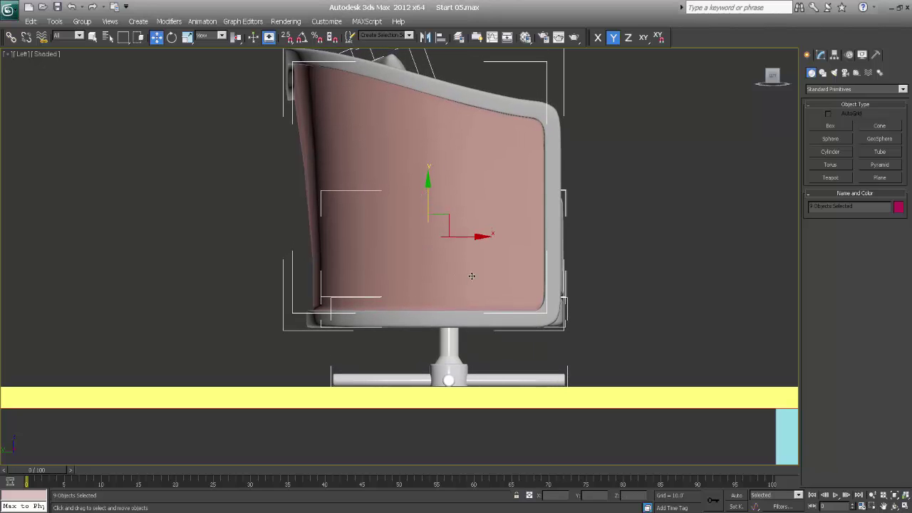
Step: Group the nine selected sofa parts under the name Sofa
key("F3")
scroll(390, 282, "down", 3)
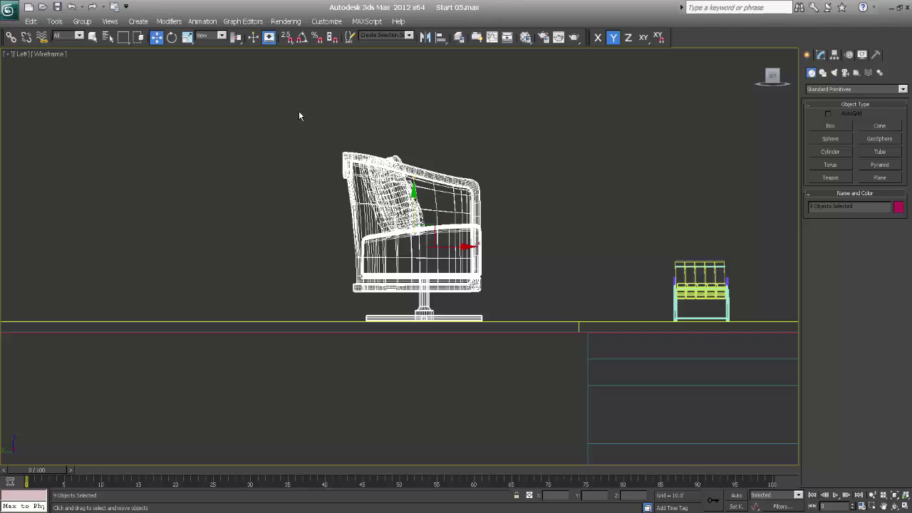
left_click(87, 21)
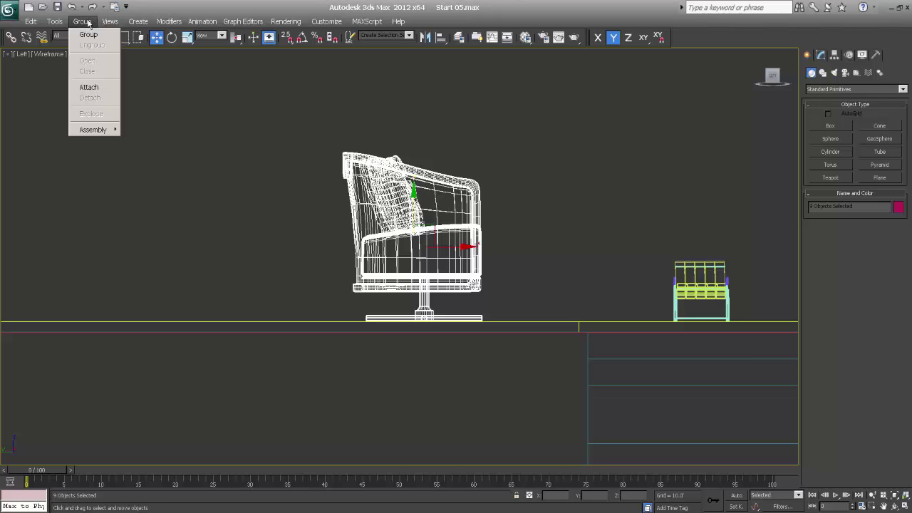
left_click(88, 36)
type("Sofa")
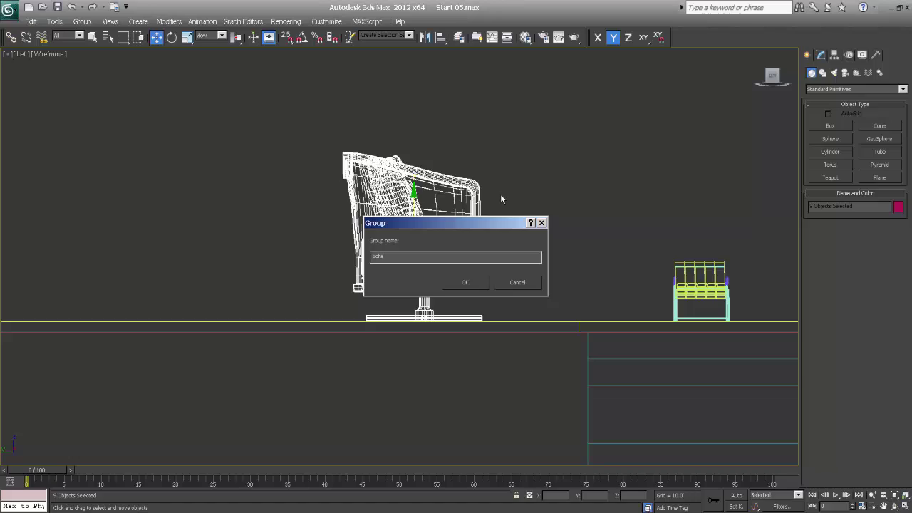
key("Return")
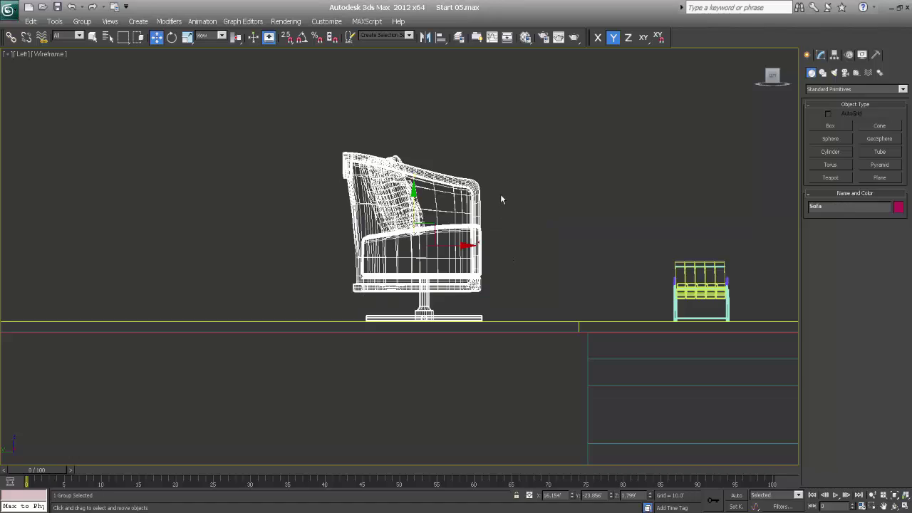
Step: Move the sofa in perspective toward the house to about Y -18.786' and along the facade to about X 22.145'
key("p")
mouse_move(502, 220)
middle_mouse_down("alt")
mouse_move(451, 308)
mouse_move(407, 314)
mouse_move(351, 276)
mouse_move(400, 307)
mouse_move(446, 267)
middle_mouse_up("alt")
key("F3")
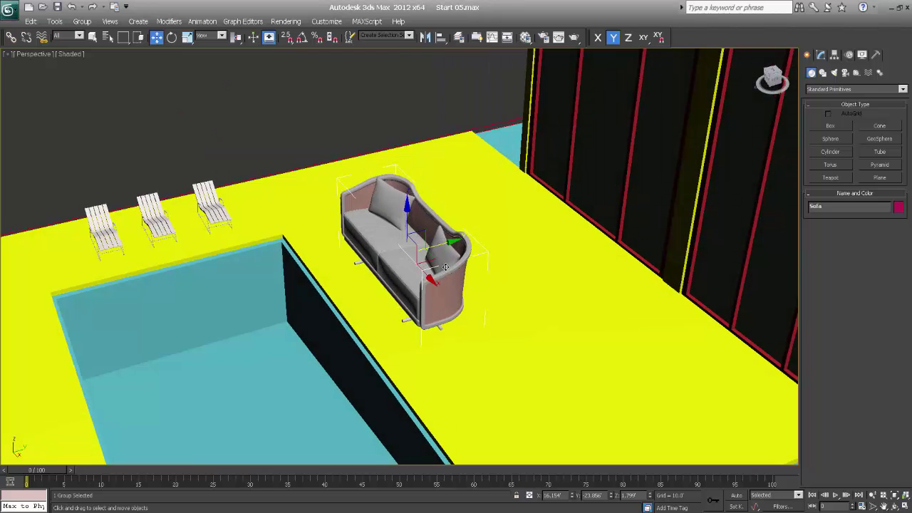
left_click_drag(482, 234, 600, 309)
right_click(600, 309)
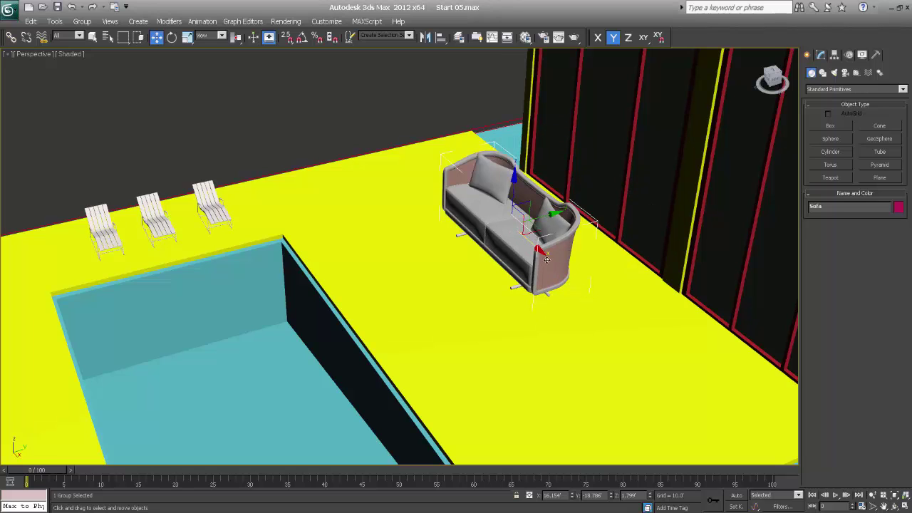
left_click_drag(546, 259, 594, 335)
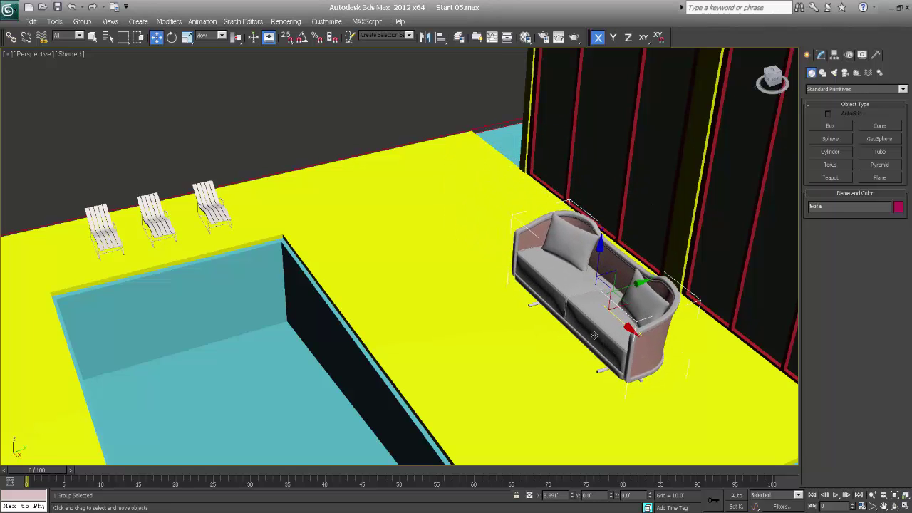
Step: Move the sofa closer to the glass facade, to about X 21.665' and Y -16.677'
middle_click_drag(594, 335, 581, 301, "alt")
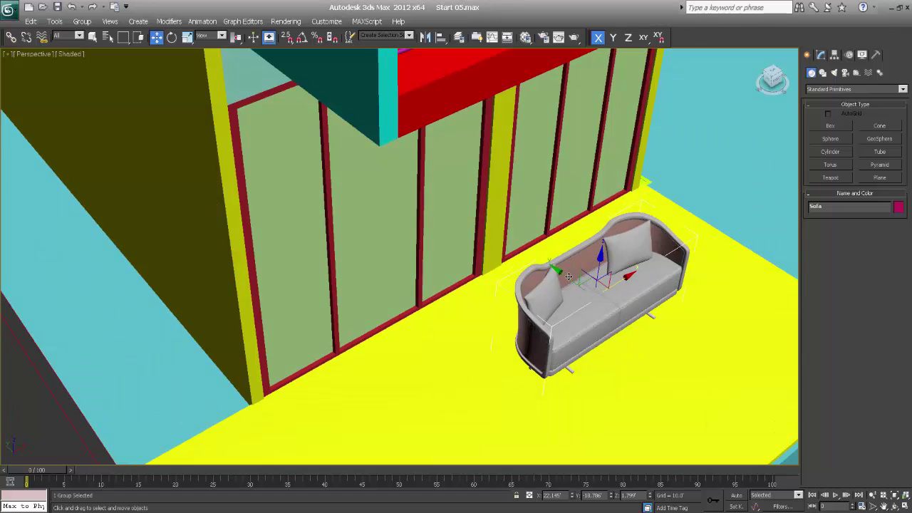
left_click_drag(563, 274, 576, 253)
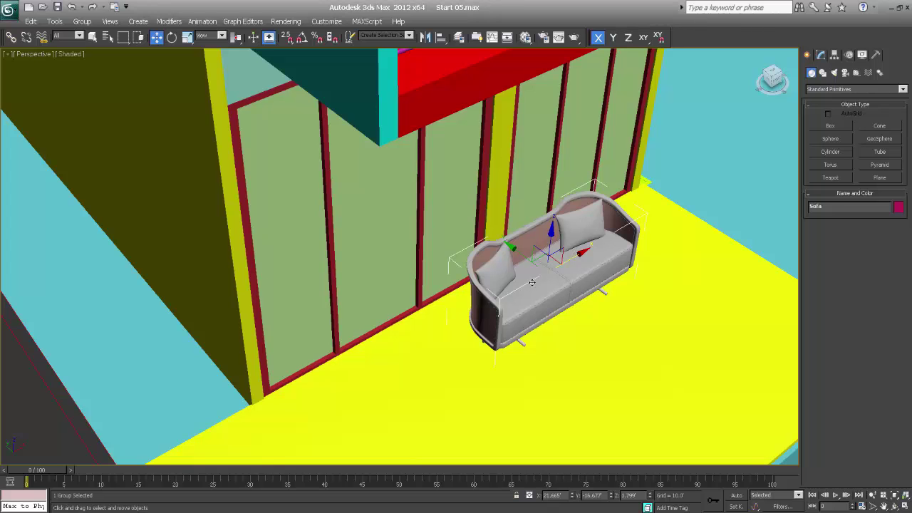
middle_click_drag(581, 292, 498, 271, "alt")
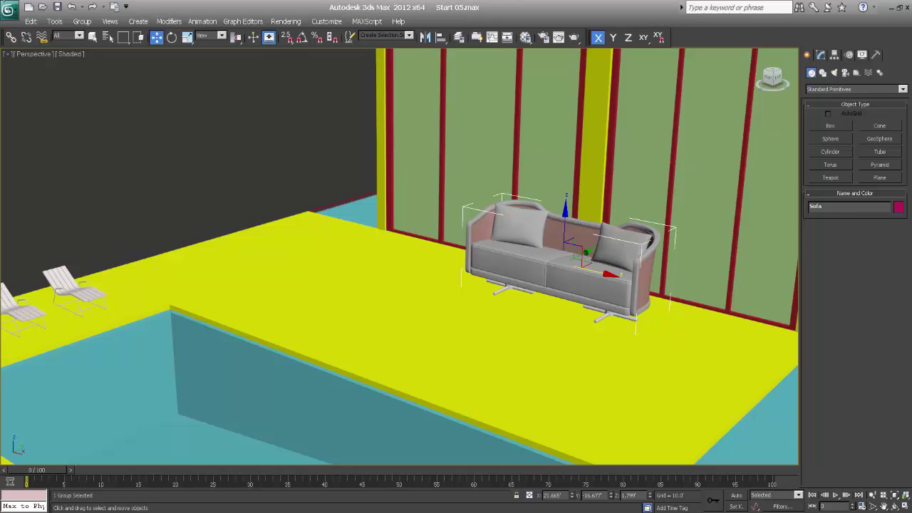
Step: Merge the chair model from an external 3ds Max file into the scene and make it ready to move
left_click(7, 10)
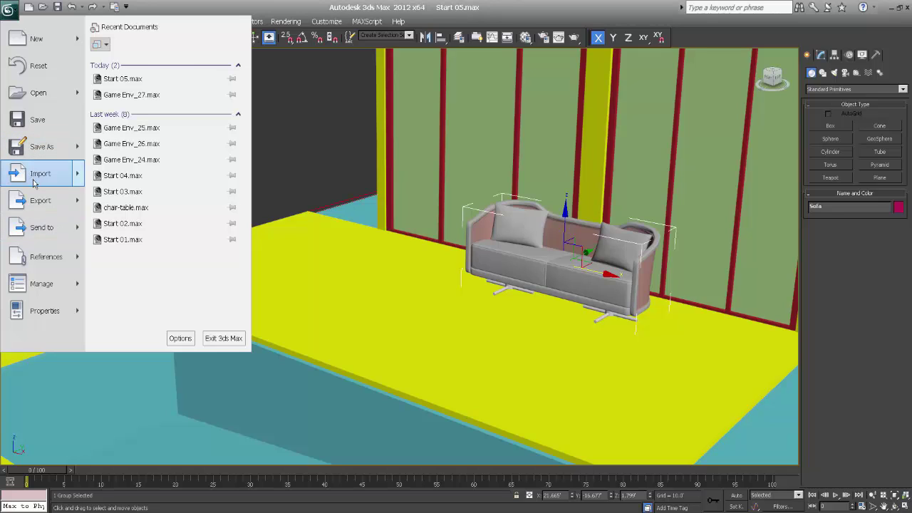
mouse_move(34, 183)
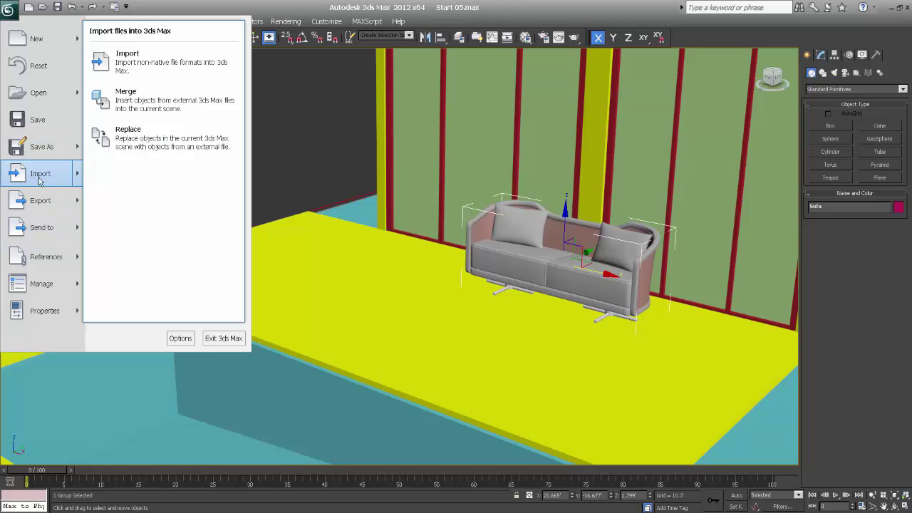
left_click(125, 112)
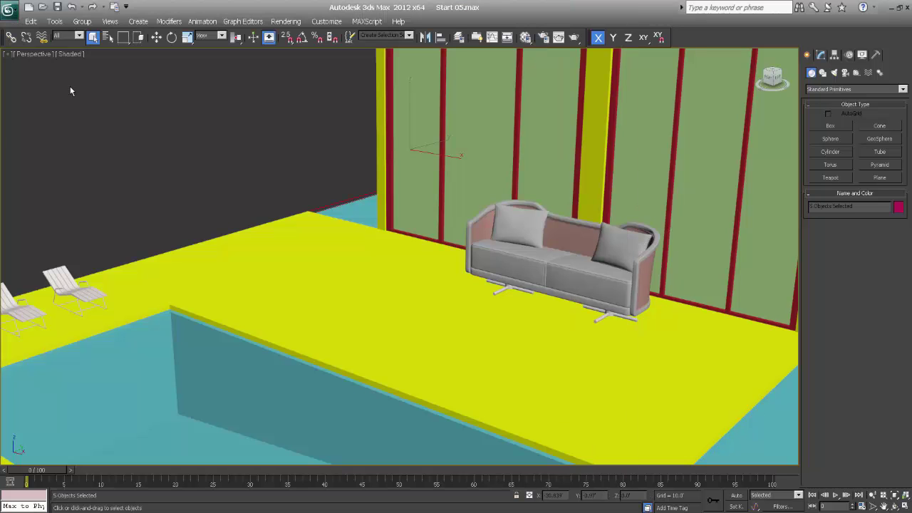
right_click(118, 159)
left_click(128, 168)
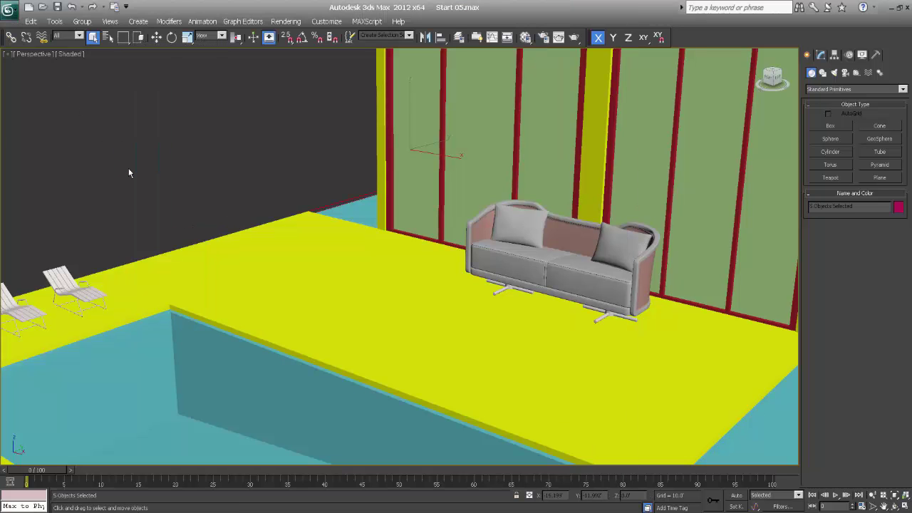
Step: Group the merged chair parts under the name Chair
key("t")
key("z")
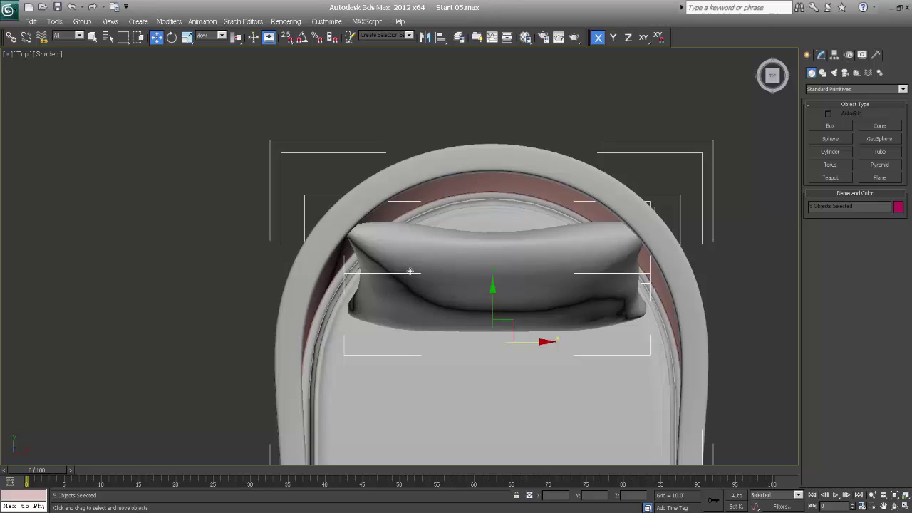
scroll(410, 271, "down", 6)
middle_click_drag(459, 279, 457, 266)
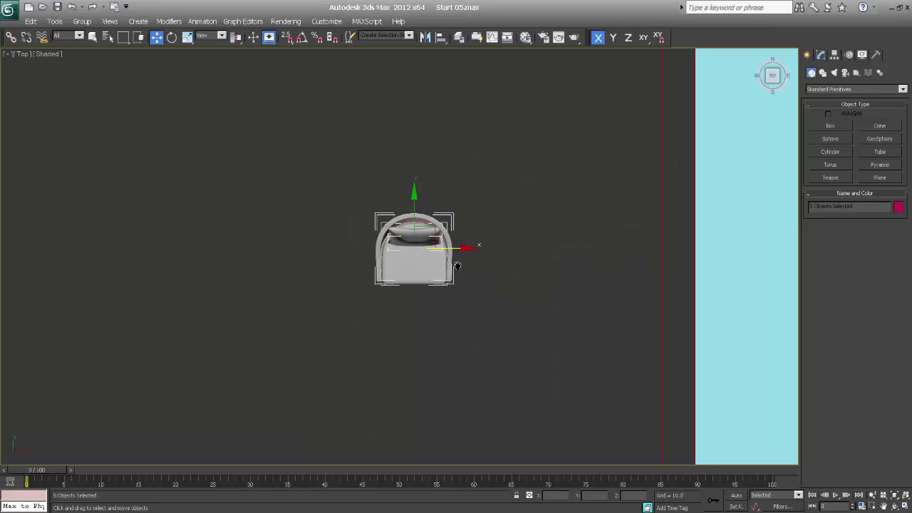
left_click(81, 21)
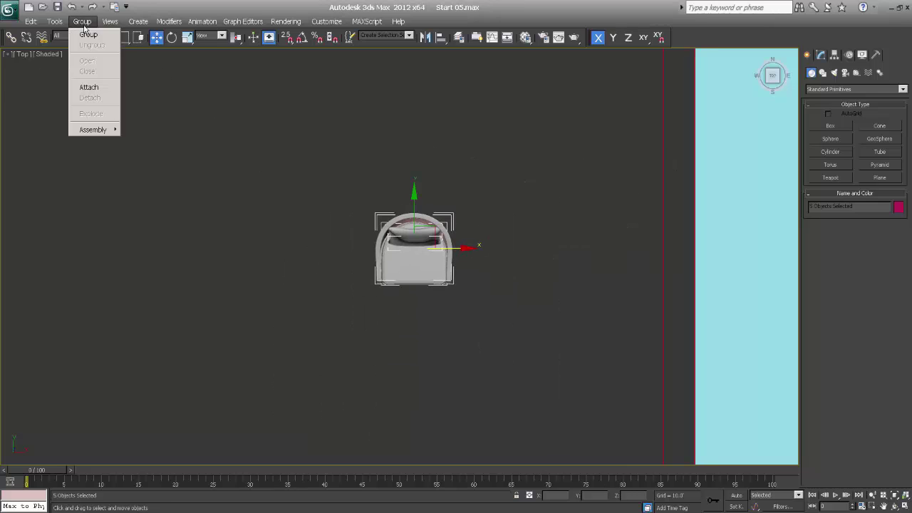
left_click(90, 34)
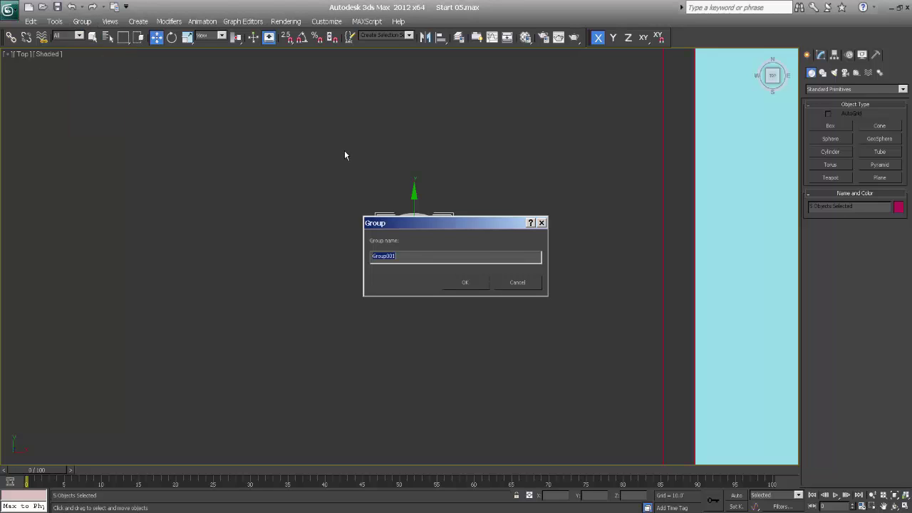
type("Chair")
key("Return")
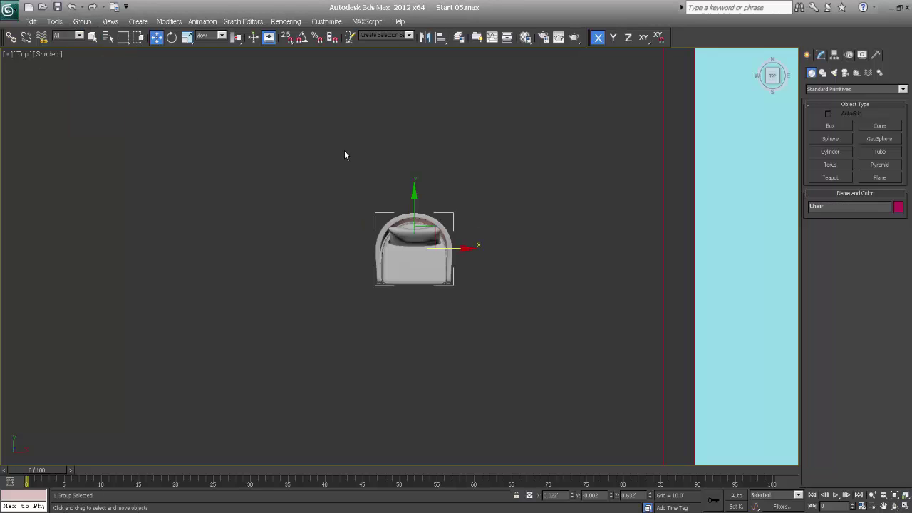
Step: Move the chair in the top view onto the deck beside the sofa, to about X 16.982' and Y -17.416'
scroll(392, 291, "up", 5)
scroll(428, 343, "down", 3)
middle_click_drag(428, 343, 429, 157)
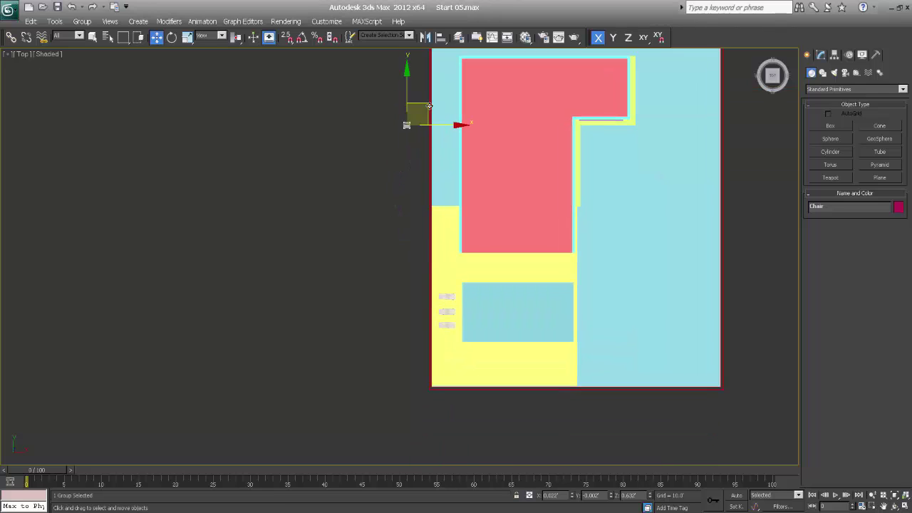
key("space")
mouse_move(424, 106)
left_mouse_down()
mouse_move(469, 239)
mouse_move(519, 211)
left_mouse_up()
key("F3")
scroll(519, 211, "up", 8)
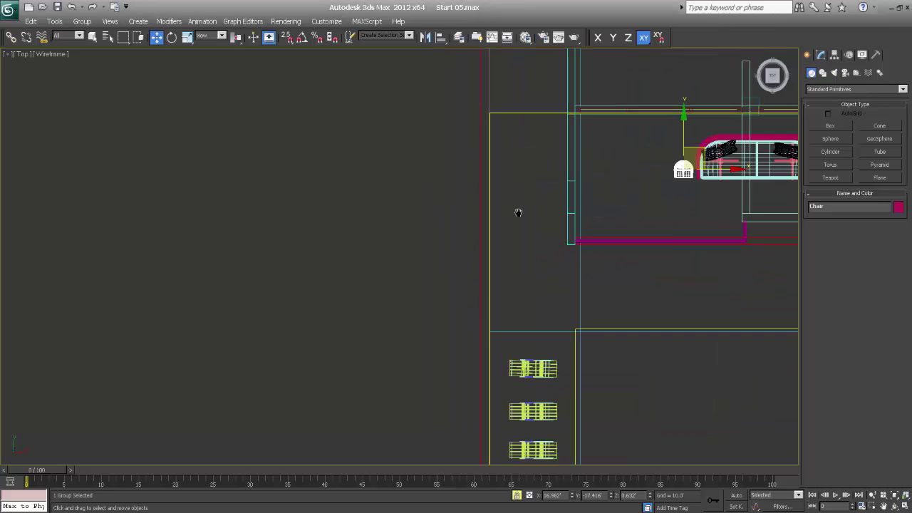
scroll(361, 280, "up", 3)
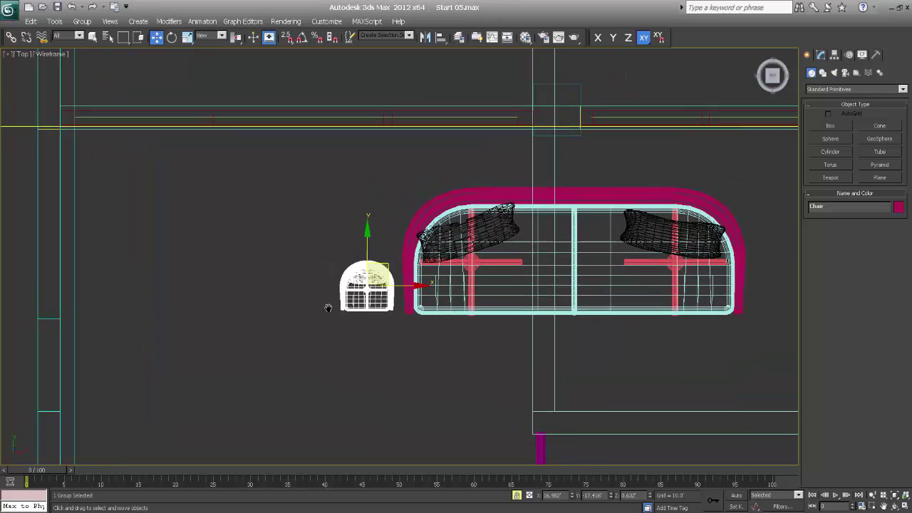
Step: Shift the chair to about X 16.583' and Y -16.926' and enlarge it uniformly to about 171%
left_click_drag(384, 271, 366, 244)
key("r")
key("w")
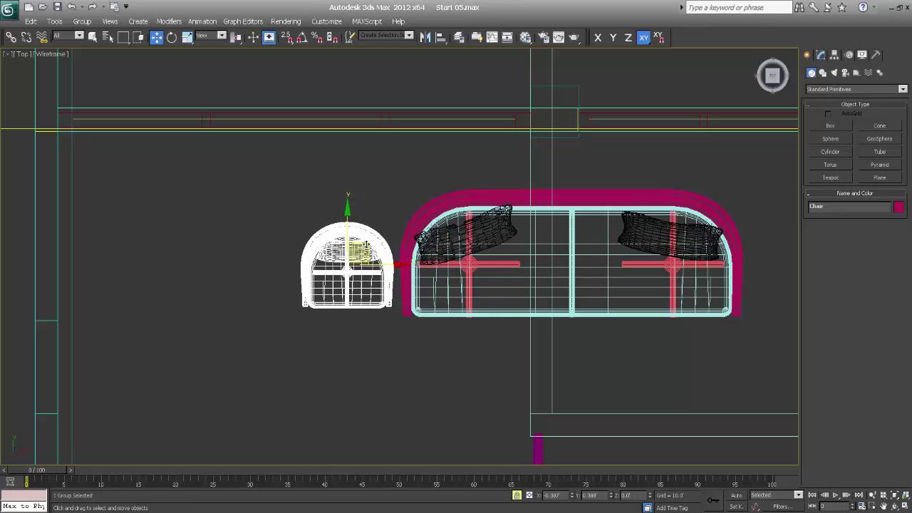
Step: Raise the chair vertically in the shaded perspective view above the deck surface, to about Z 1.355'
key("p")
key("z")
scroll(367, 244, "down", 5)
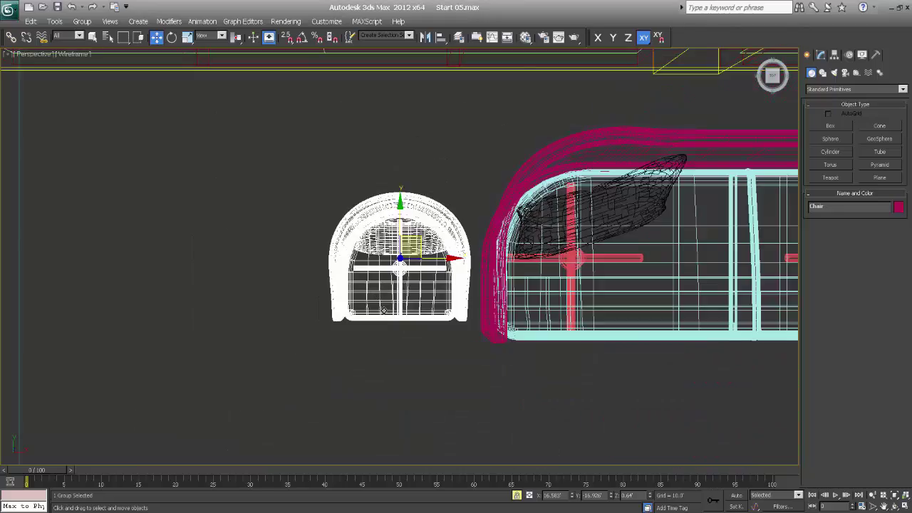
middle_click_drag(366, 244, 367, 189, "alt")
mouse_move(413, 266)
middle_mouse_down("alt")
mouse_move(388, 265)
mouse_move(413, 267)
middle_mouse_up("alt")
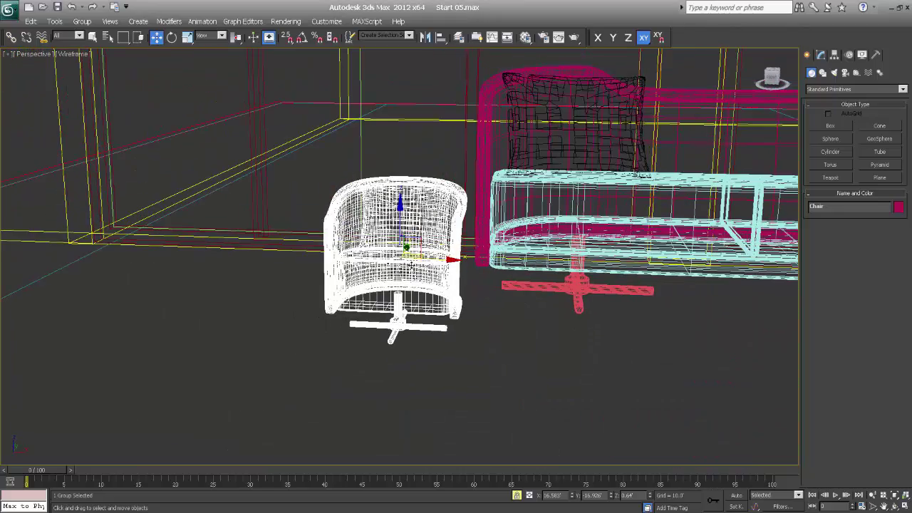
key("F3")
left_click_drag(399, 199, 402, 171)
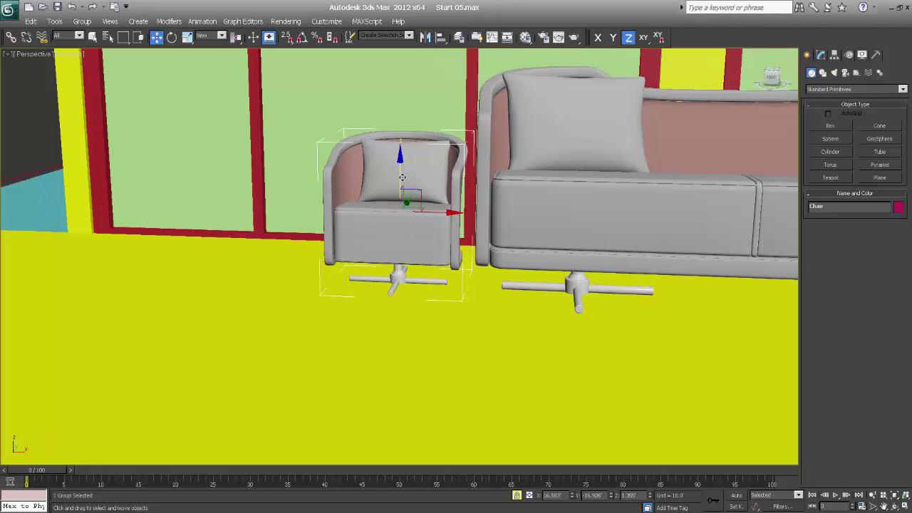
Step: Scale the chair uniformly to about 250% to match the sofa and move it along the facade to about X 16.159'
middle_click_drag(408, 260, 476, 260, "alt")
key("r")
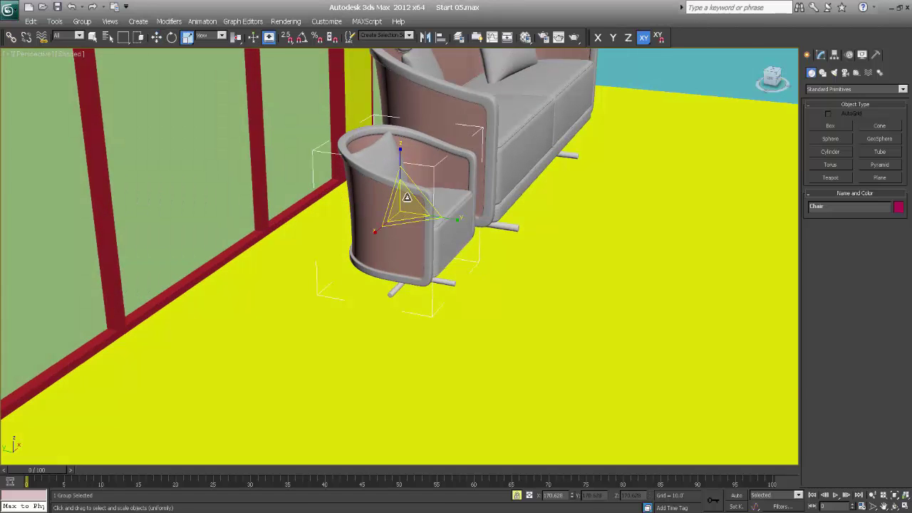
left_click_drag(407, 197, 420, 180)
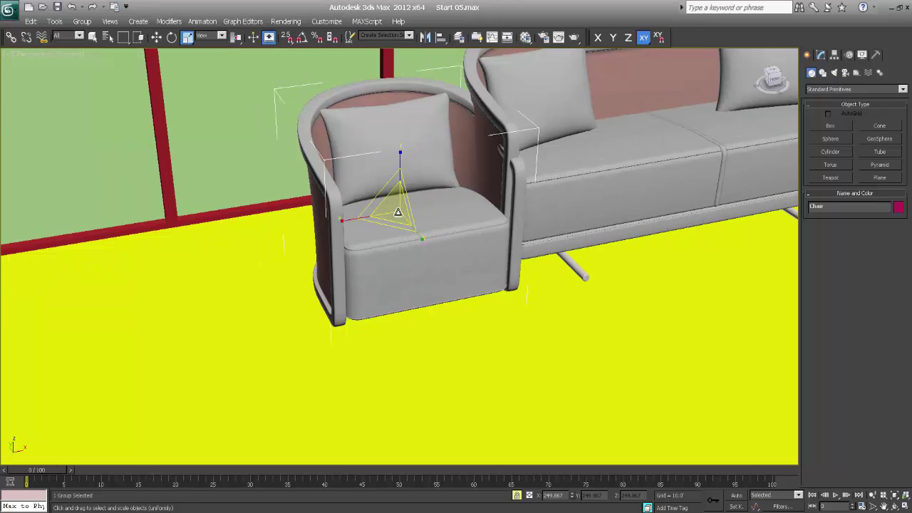
key("w")
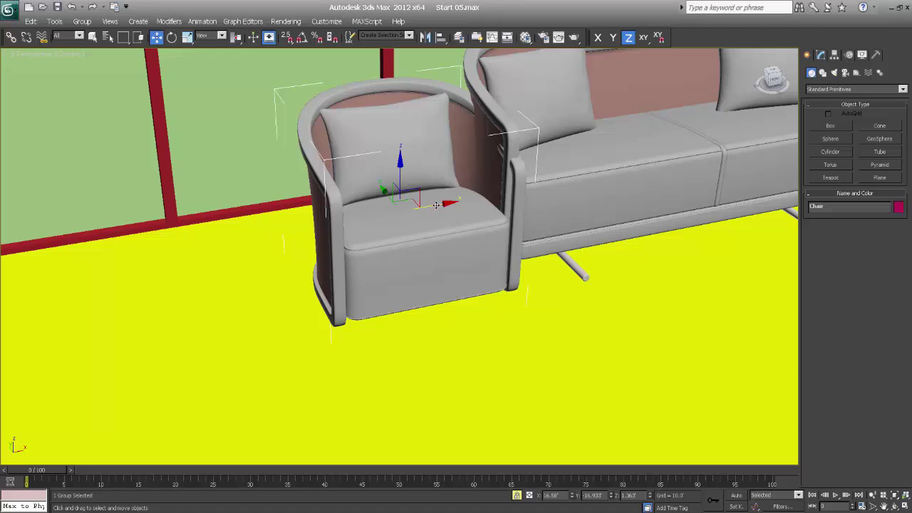
left_click_drag(436, 205, 415, 207)
Step: Raise the chair to about Z 1.773' so its base rests on the deck, and move it away from the facade to about Y -20.51'
key("l")
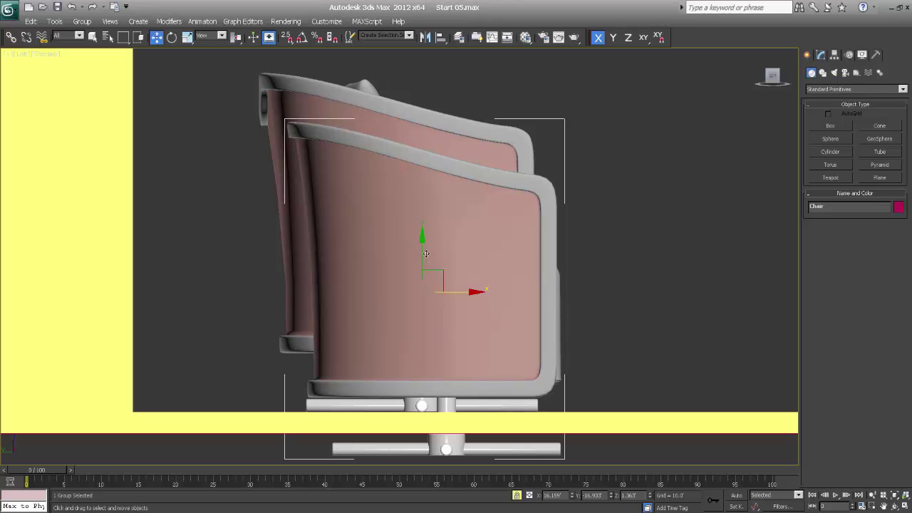
left_click_drag(425, 248, 428, 208)
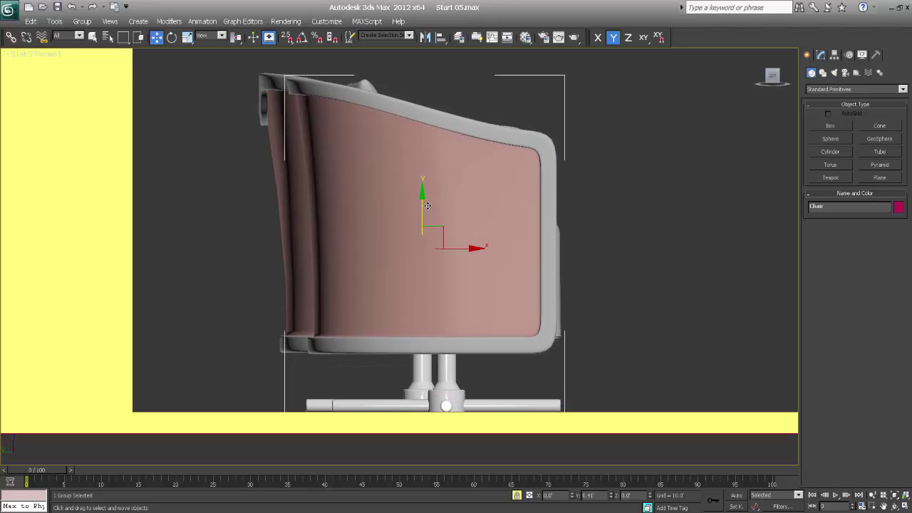
middle_click_drag(448, 282, 298, 344, "alt")
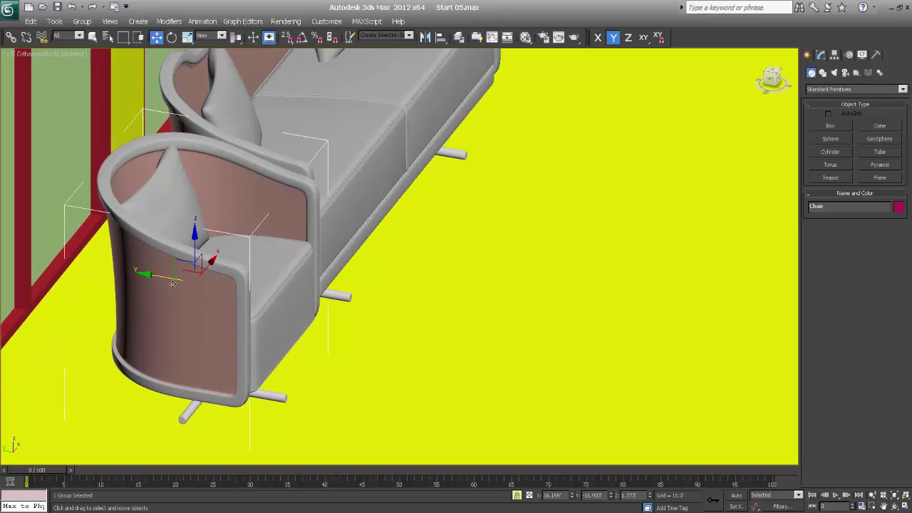
left_click_drag(152, 274, 478, 371)
Step: Rotate the chair 90 degrees with angle snap so it faces sideways in the top view, and shift it to about X 15.05'
key("t")
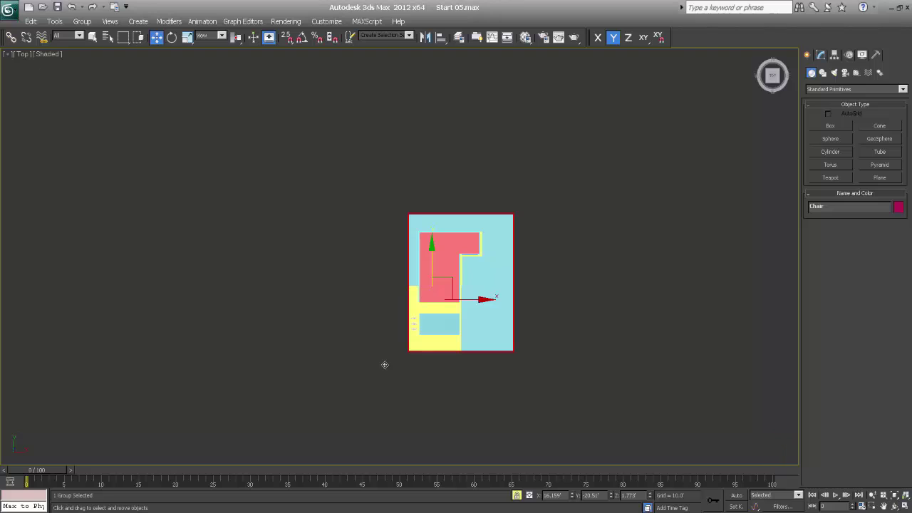
key("z")
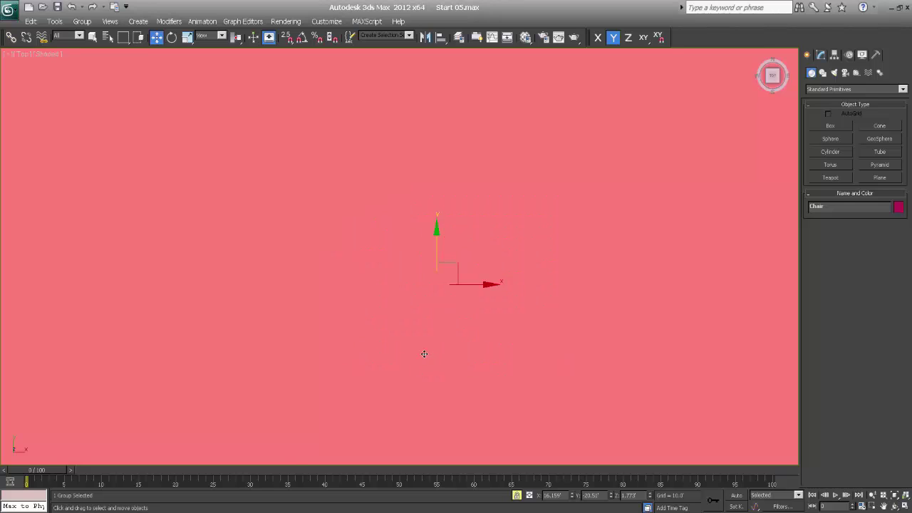
key("F3")
scroll(394, 282, "down", 6)
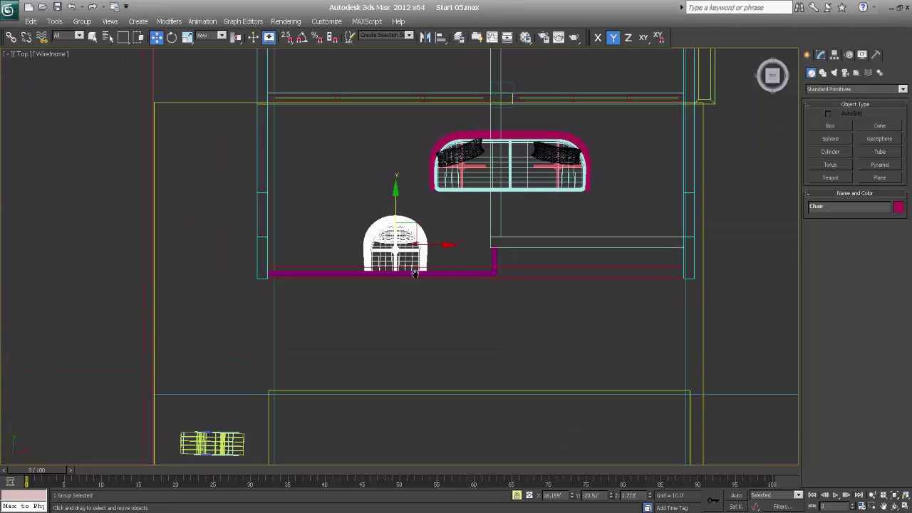
middle_click_drag(415, 274, 411, 315)
key("e")
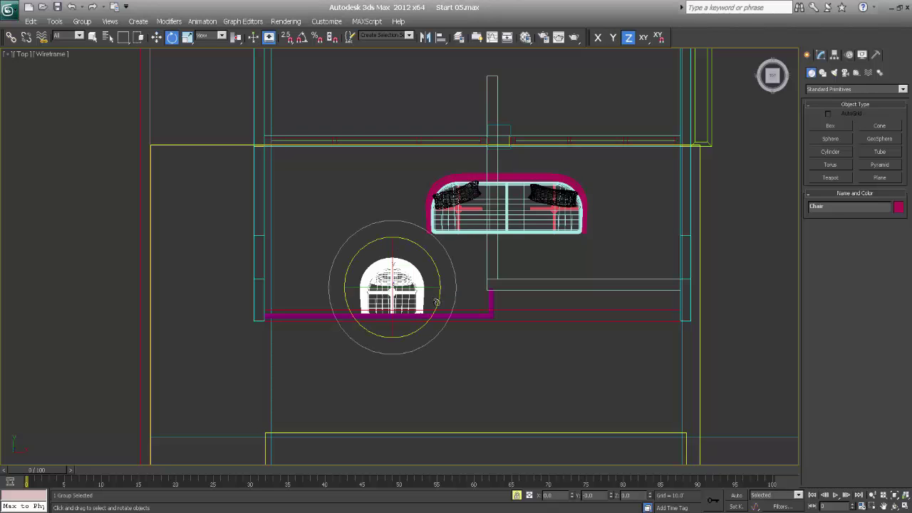
left_click_drag(436, 302, 435, 279)
right_click(435, 279)
left_click(302, 39)
left_click_drag(439, 274, 429, 248)
key("w")
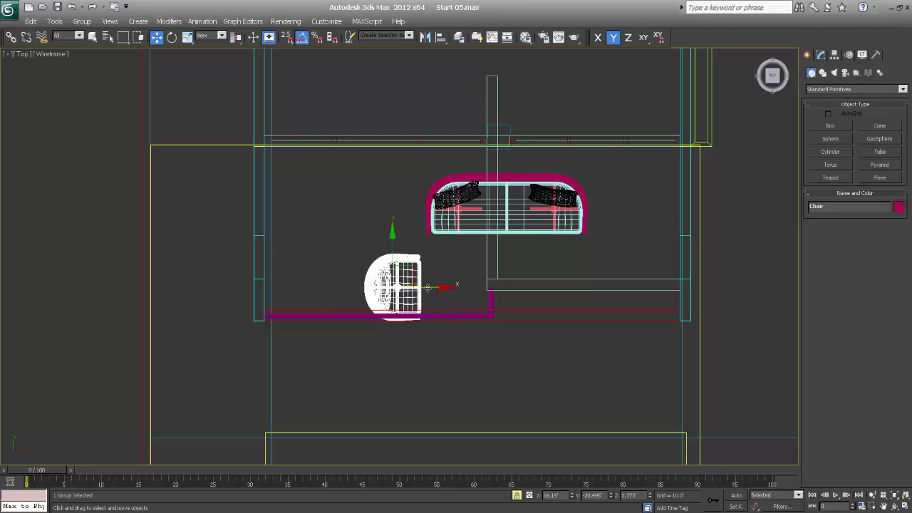
left_click_drag(426, 288, 401, 288)
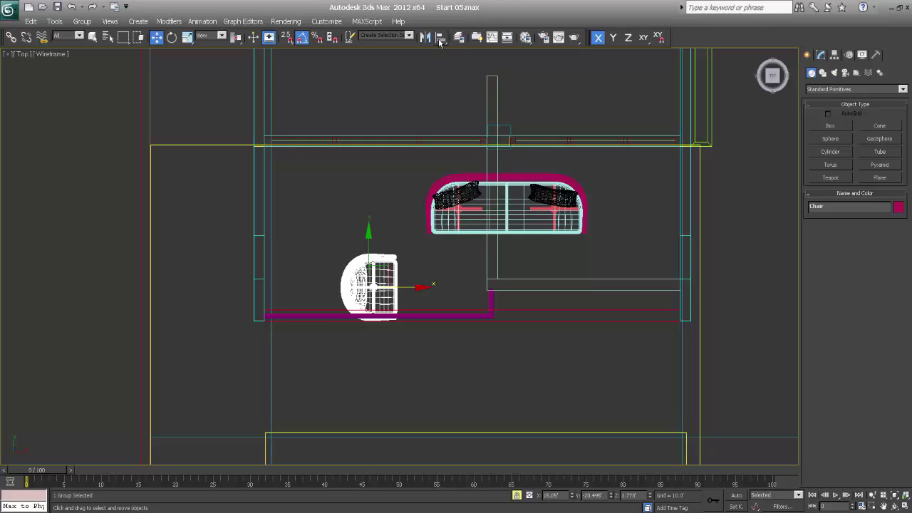
left_click(426, 38)
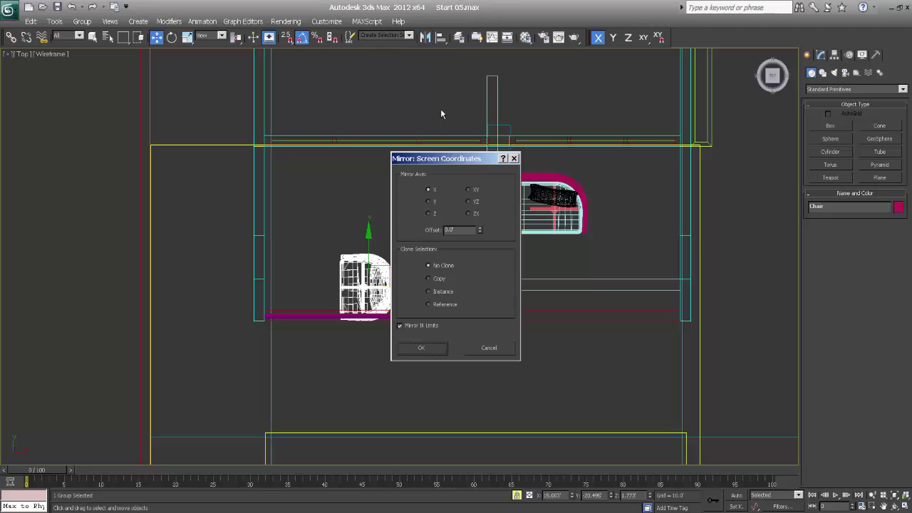
left_click(422, 348)
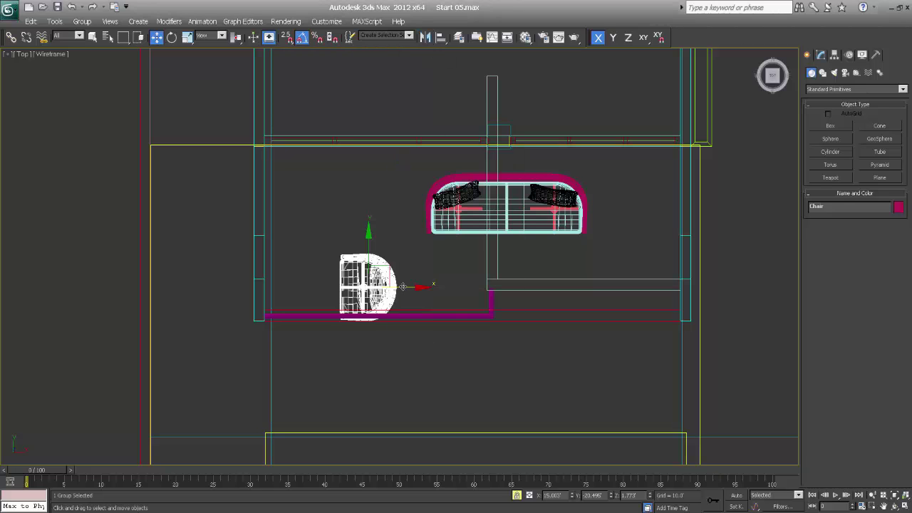
left_click_drag(402, 286, 527, 288)
right_click(528, 287)
key("ctrl+z")
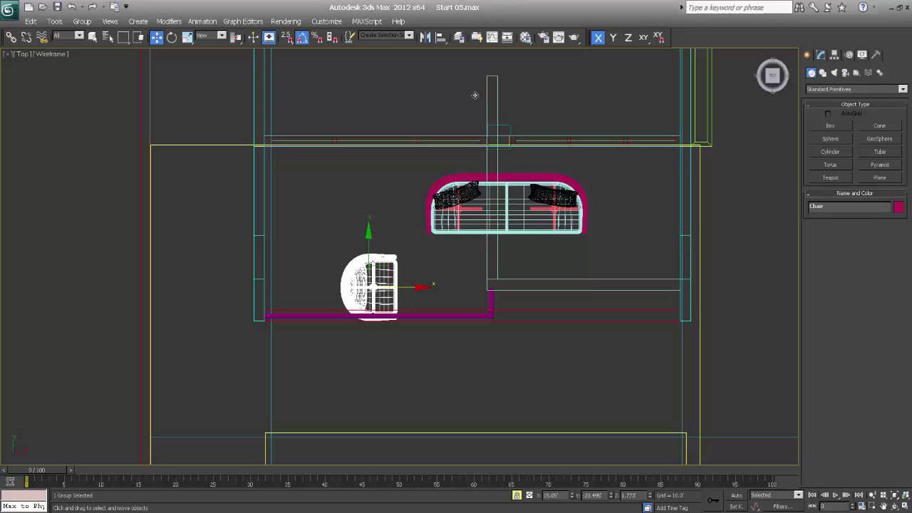
Step: Mirror a clone of the chair across the X axis and move it beyond the sofa's other end, to about X 28.107'
left_click(429, 40)
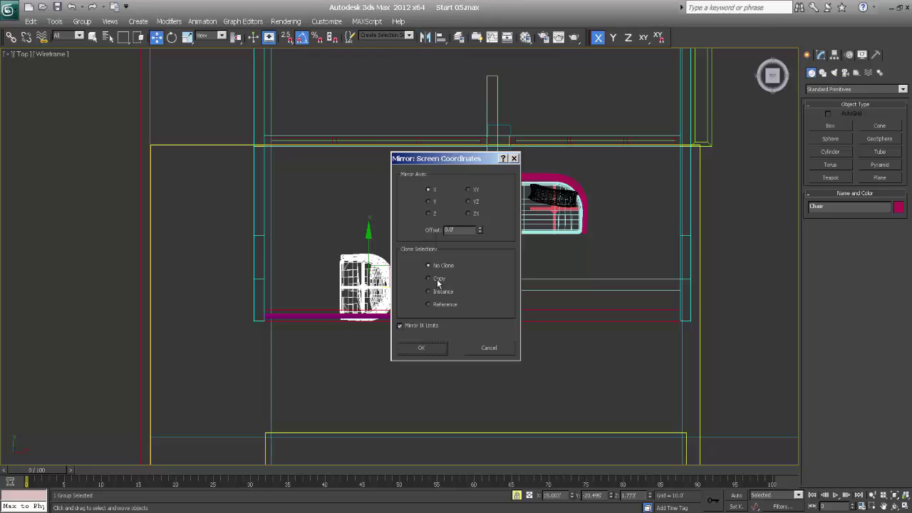
left_click(424, 347)
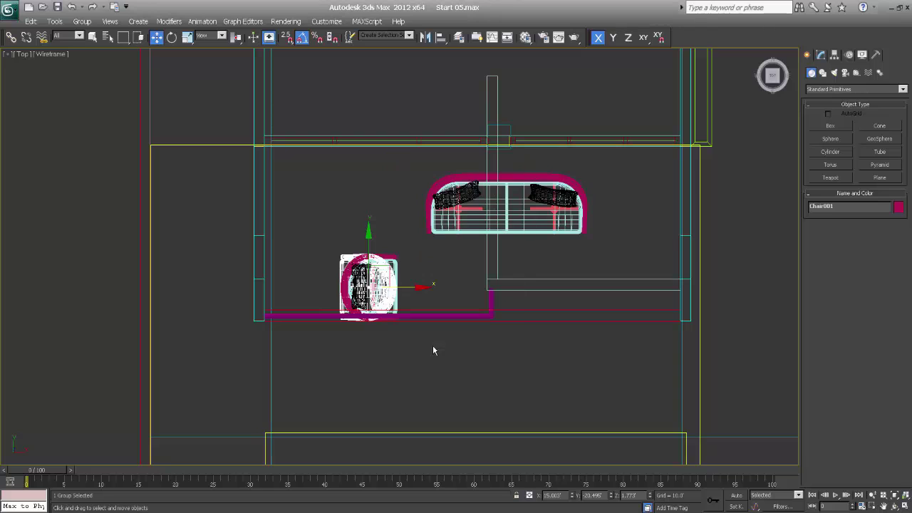
left_click_drag(421, 287, 695, 291)
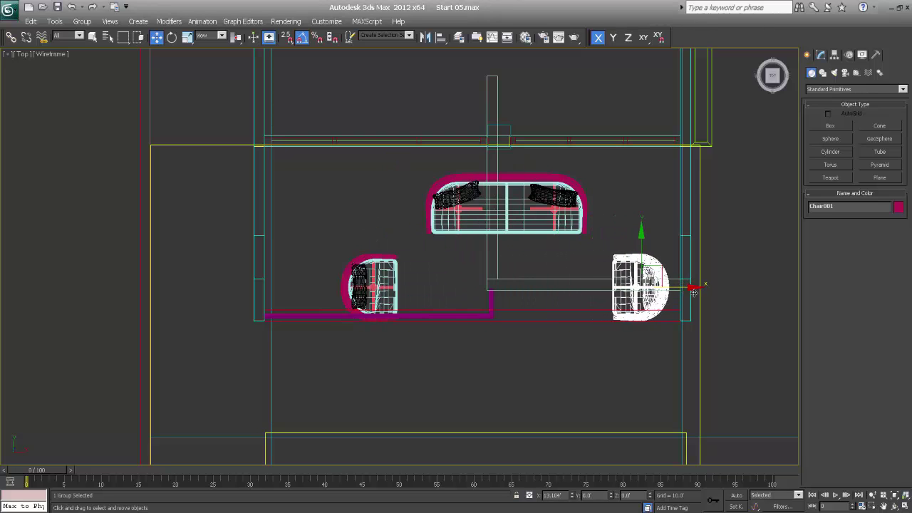
key("p")
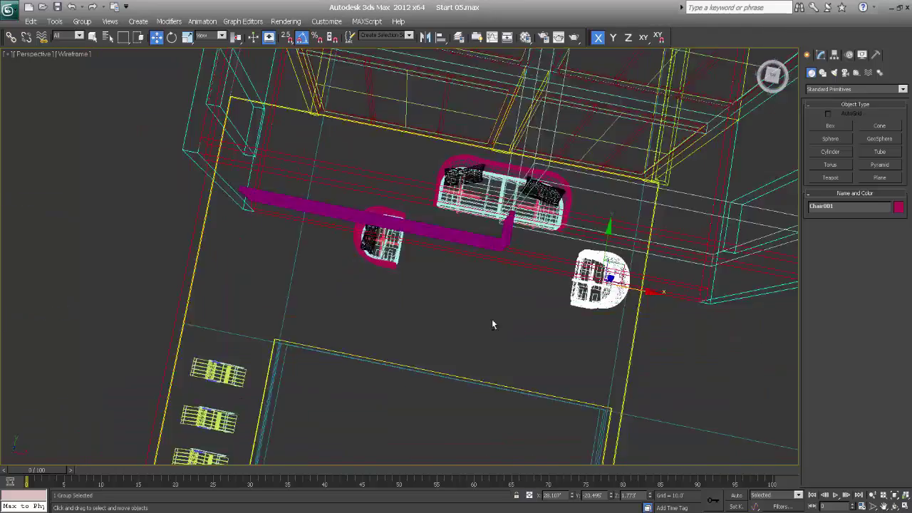
Step: Inspect the arrangement of the sofa and two armchairs on the deck in shaded perspective
mouse_move(481, 264)
middle_mouse_down("alt")
mouse_move(499, 279)
mouse_move(489, 275)
middle_mouse_up("alt")
key("F3")
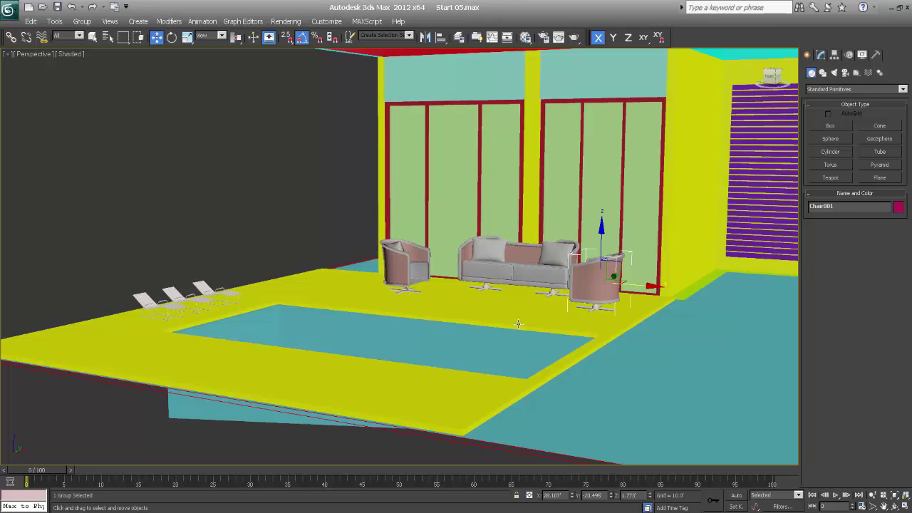
middle_click_drag(518, 331, 517, 331, "alt")
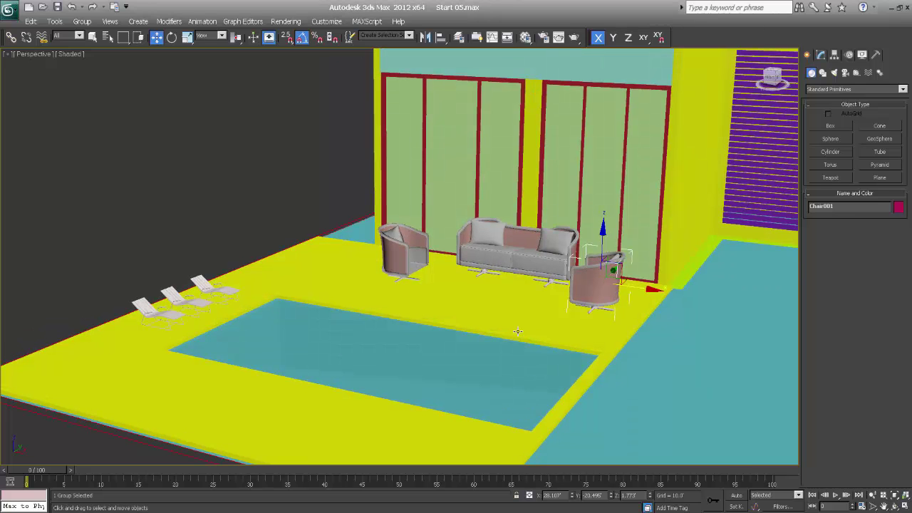
middle_click_drag(493, 351, 465, 347)
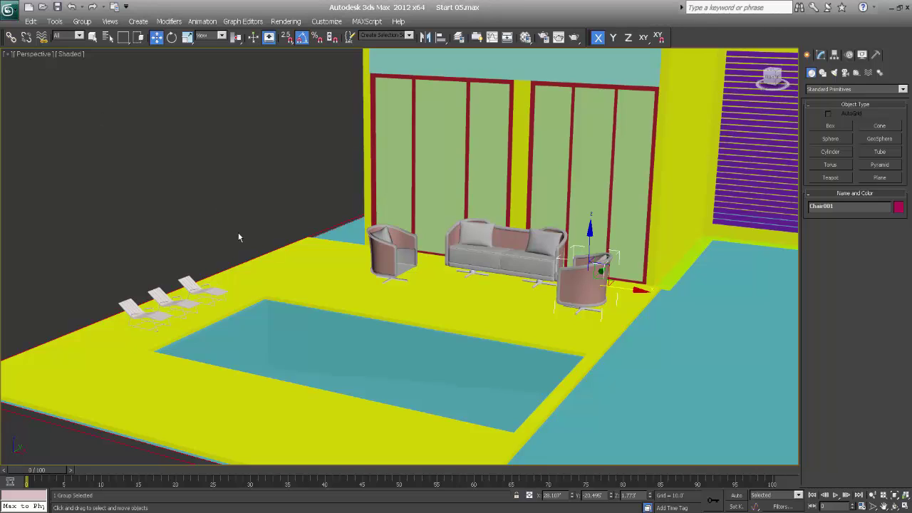
middle_click_drag(258, 242, 211, 241)
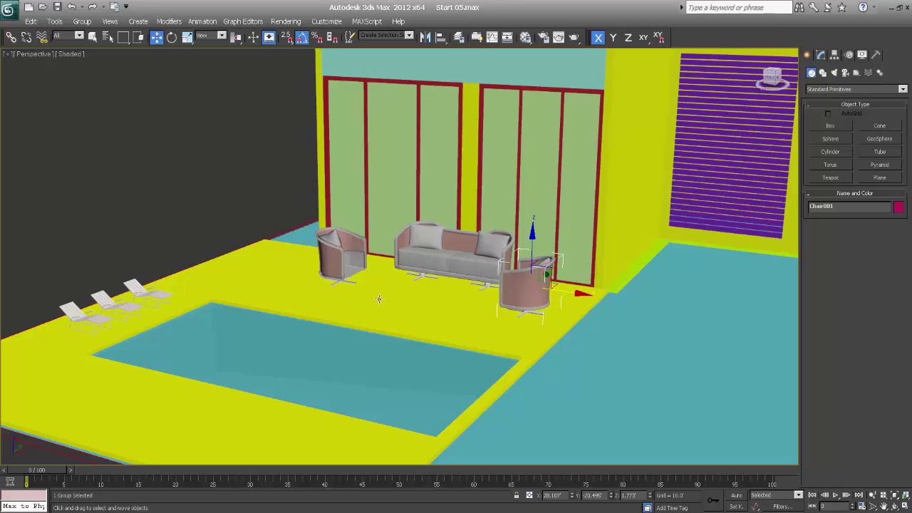
middle_click_drag(364, 295, 286, 298)
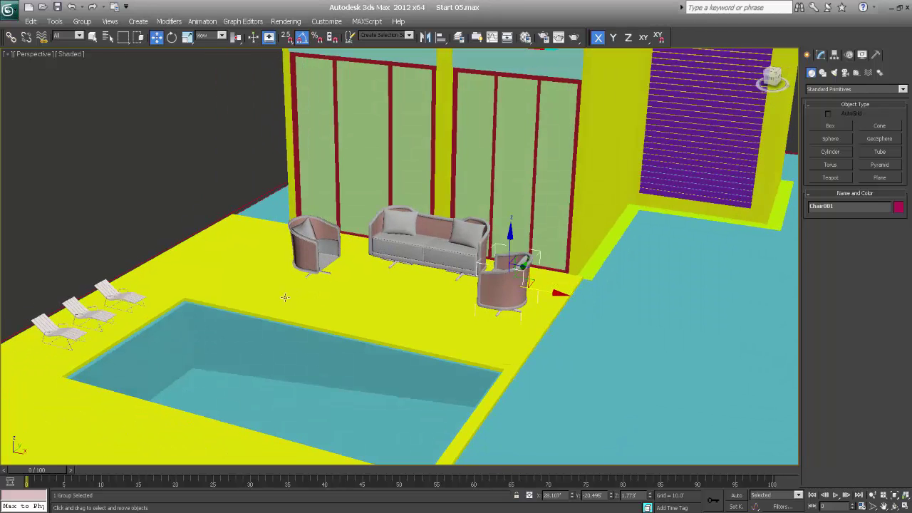
Step: Select the three parts of the low table outside the house and group them under the name Coffe Table
key("q")
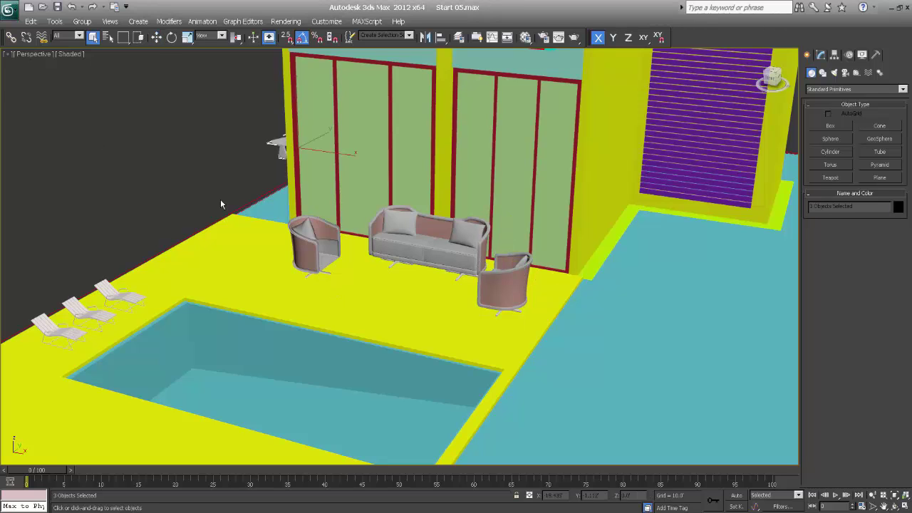
middle_click_drag(267, 243, 270, 253, "alt")
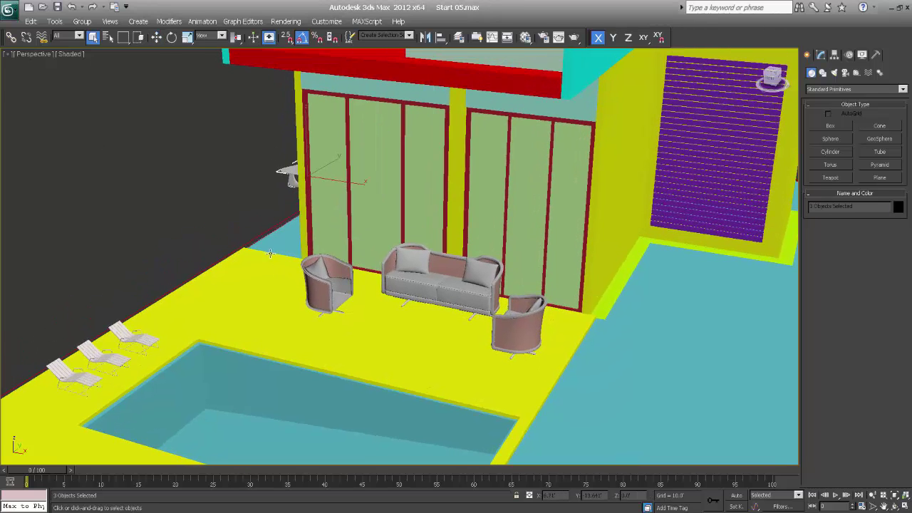
key("t")
key("z")
key("F3")
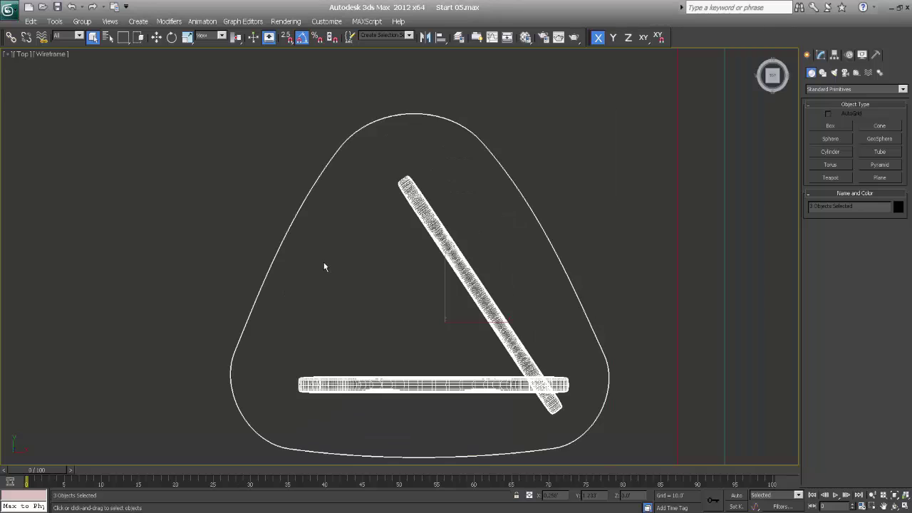
left_click(81, 21)
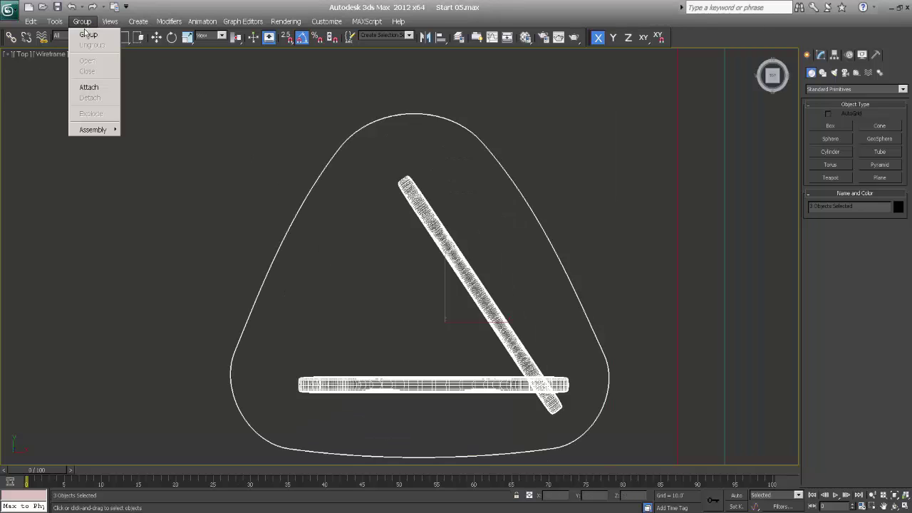
left_click(86, 34)
type("Coffe Table")
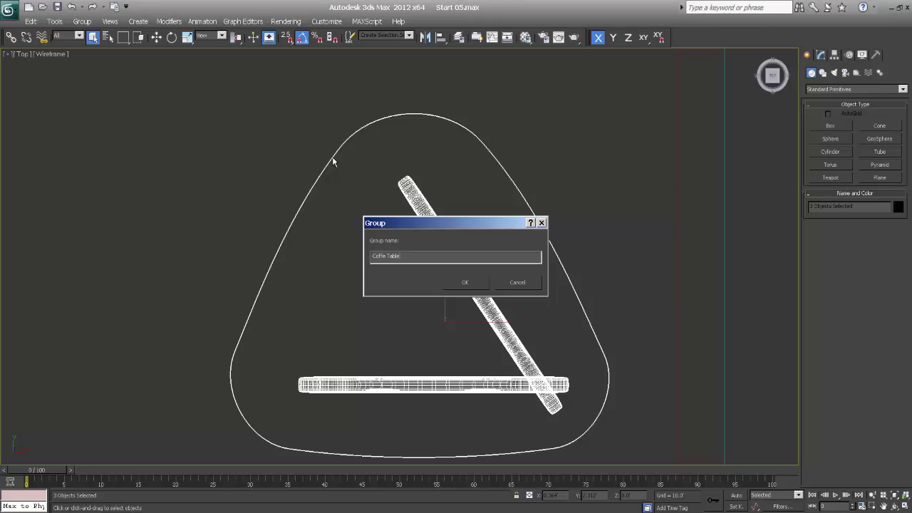
key("Return")
Step: Move the coffee table in the top view between the armchairs in front of the sofa, to about X 22.437', Y -20.622'
scroll(395, 232, "down", 10)
key("w")
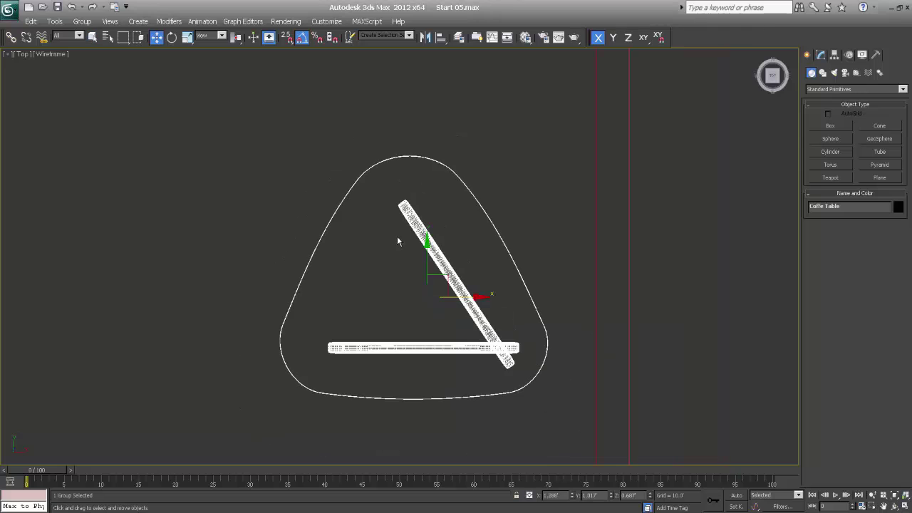
scroll(427, 314, "down", 3)
middle_click_drag(388, 244, 381, 221)
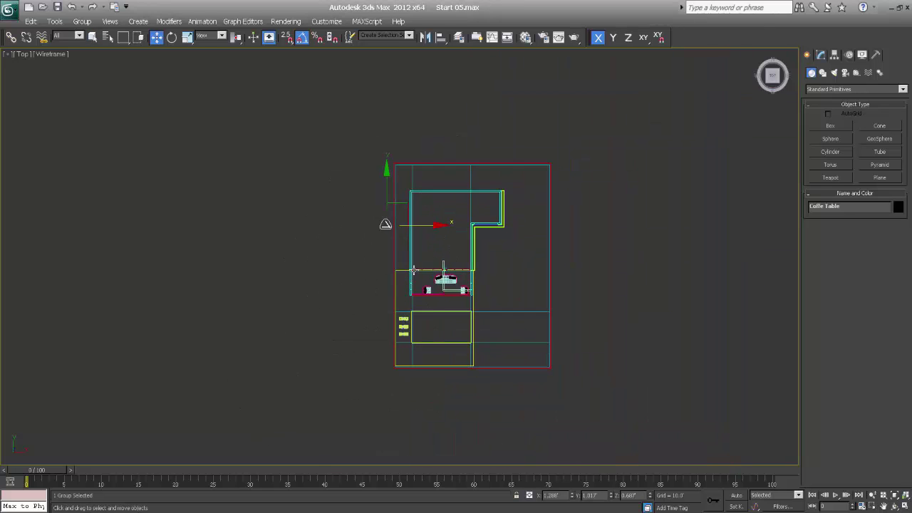
scroll(385, 214, "up", 3)
left_click_drag(390, 180, 527, 303)
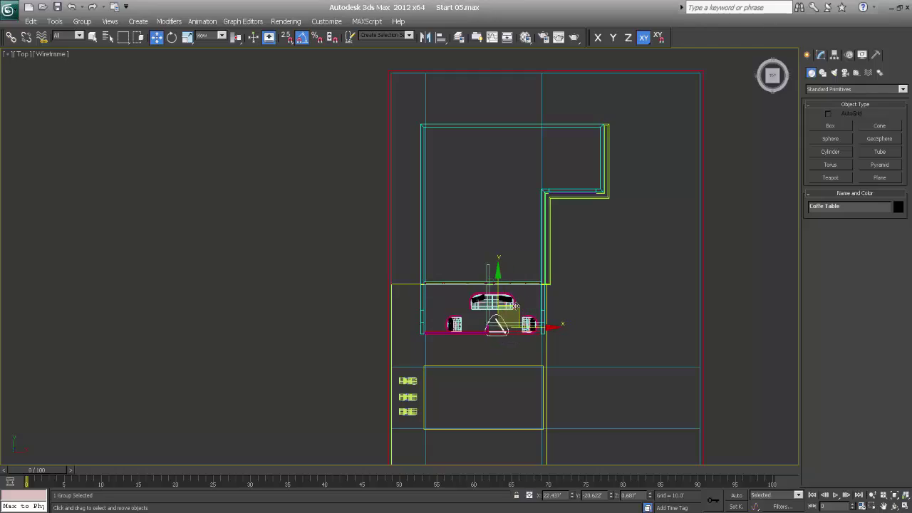
Step: Raise the coffee table in the perspective view to about Z 0.857'
key("p")
key("z")
mouse_move(466, 328)
middle_mouse_down("alt")
mouse_move(456, 263)
mouse_move(423, 313)
mouse_move(417, 267)
middle_mouse_up("alt")
scroll(456, 263, "down", 3)
key("F3")
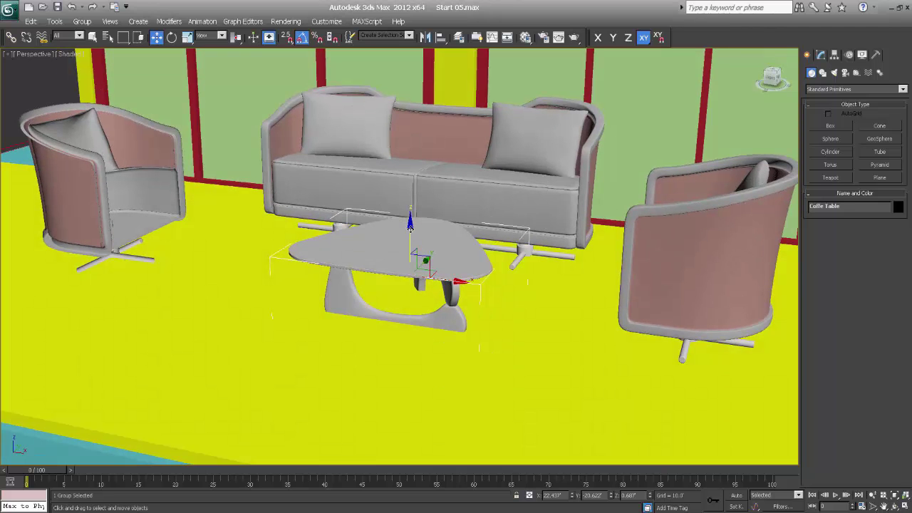
mouse_move(410, 221)
left_mouse_down()
mouse_move(408, 210)
mouse_move(408, 222)
left_mouse_up()
Step: Fine-tune the coffee table's height in the left view to about Z 0.894' so its legs rest on the deck surface
key("l")
key("z")
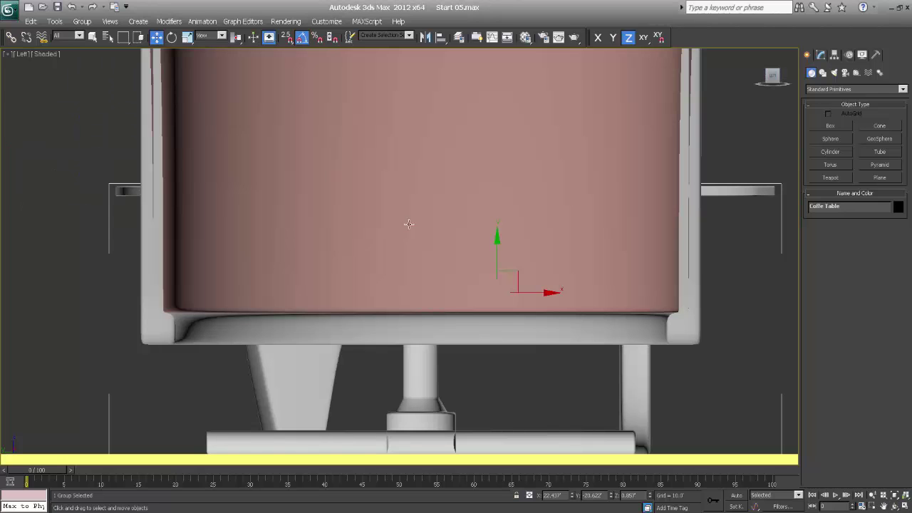
key("F3")
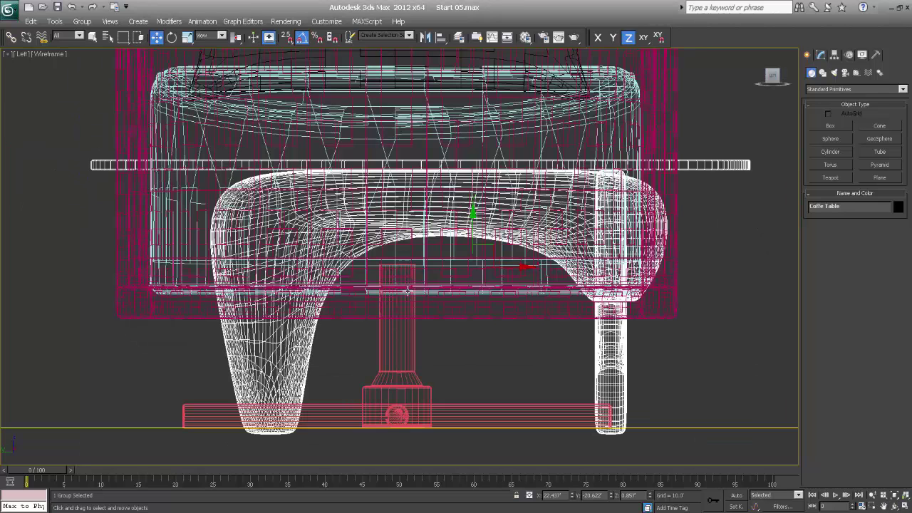
key("space")
left_click_drag(472, 211, 472, 203)
middle_click_drag(472, 204, 397, 277, "alt")
key("F3")
key("p")
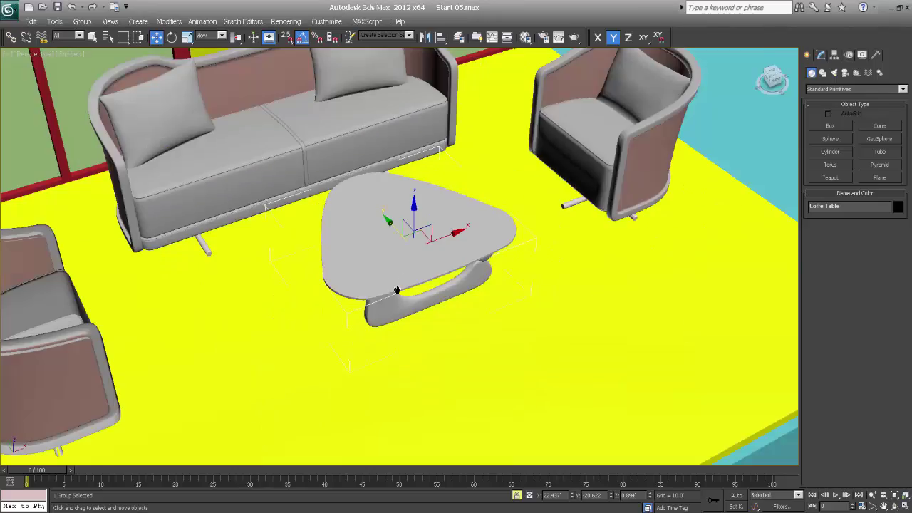
scroll(383, 288, "up", 3)
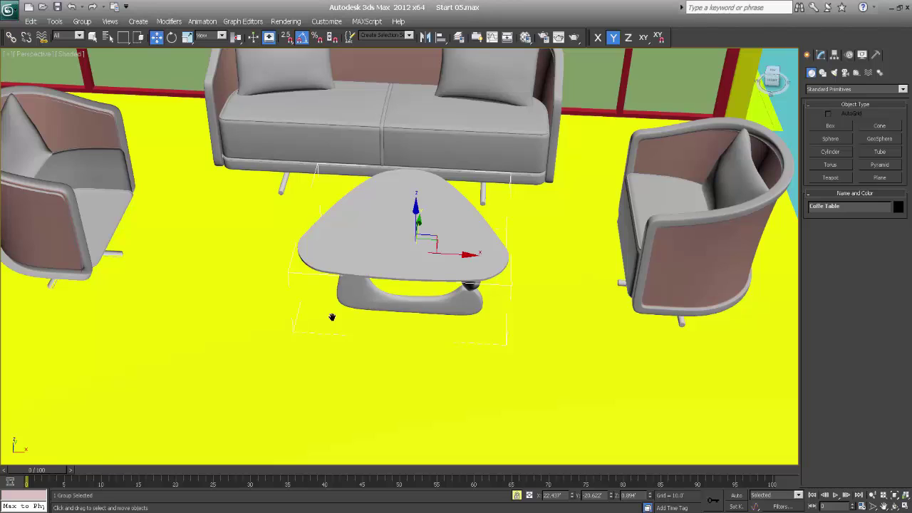
middle_click_drag(323, 335, 321, 332)
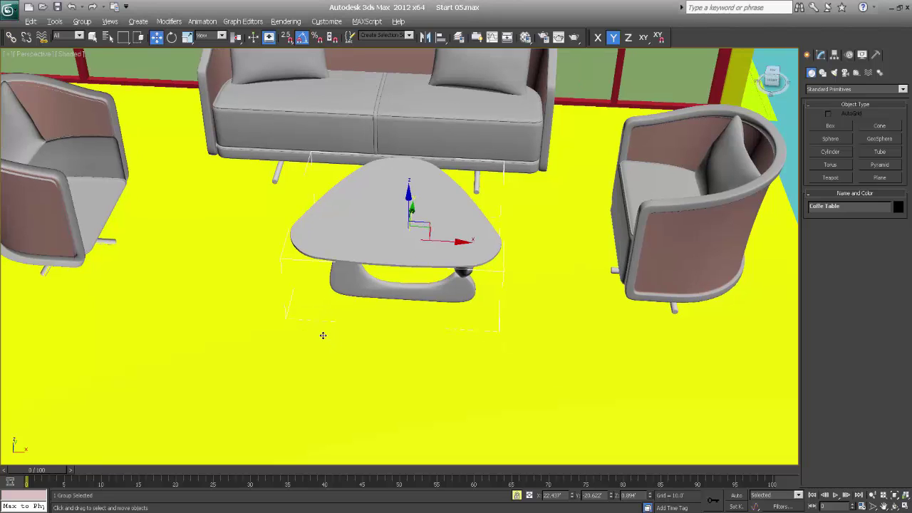
Step: Unlock the selection, select all parts of the barbecue grill outside the house in the top view, and group them as Barbeque
key("q")
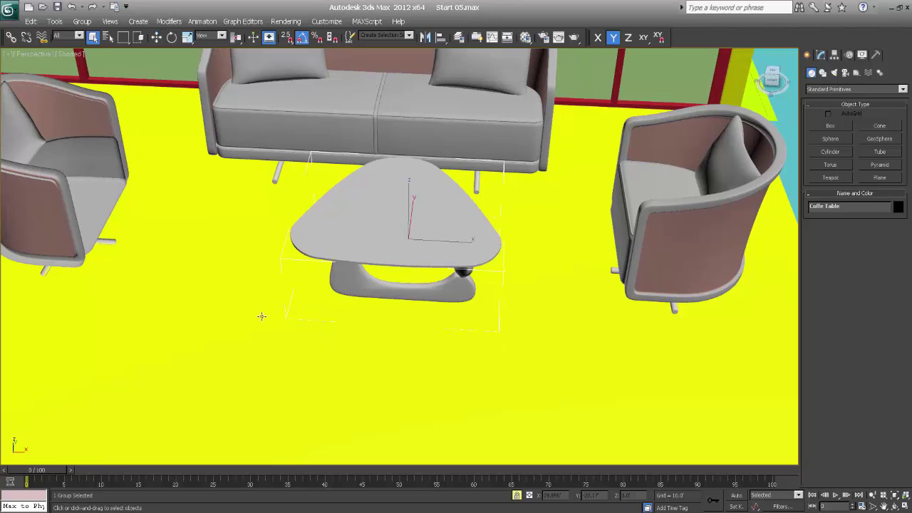
key("space")
key("t")
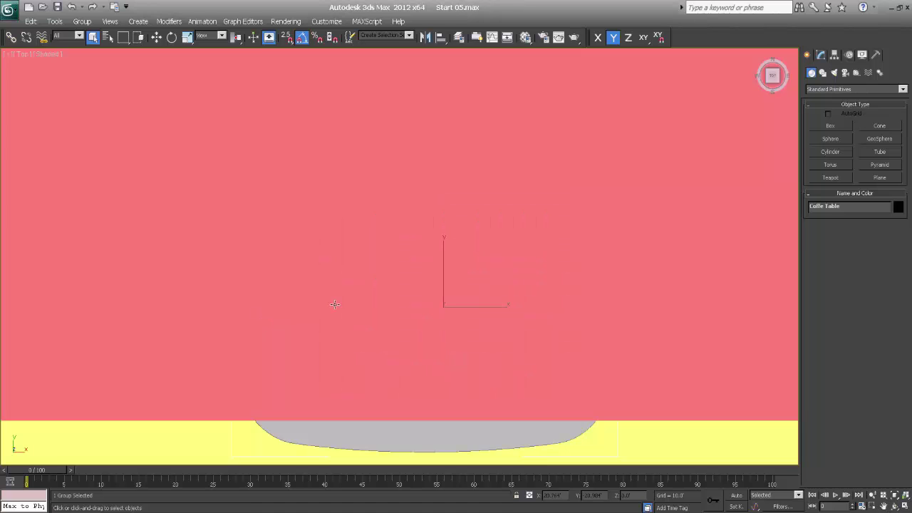
key("F3")
scroll(395, 310, "down", 6)
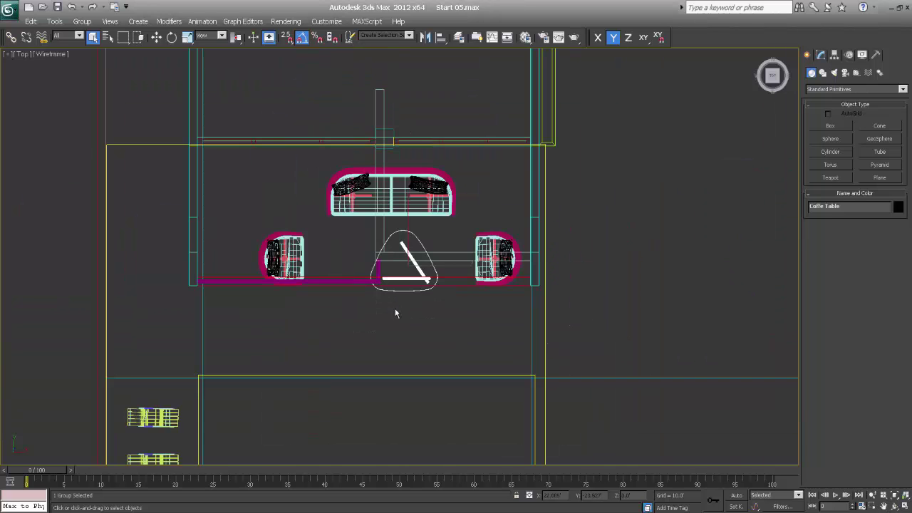
middle_click_drag(418, 301, 428, 361)
scroll(391, 223, "down", 5)
scroll(431, 281, "up", 6)
scroll(397, 340, "up", 5)
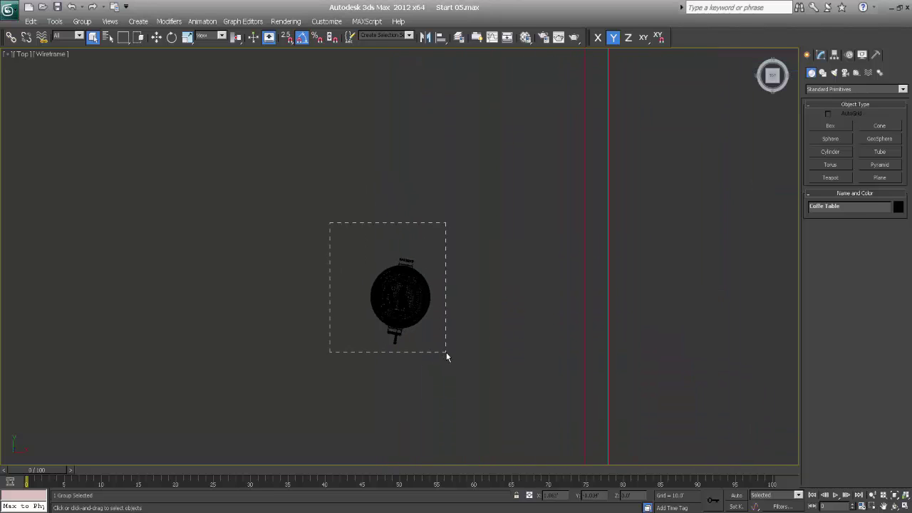
left_click_drag(446, 356, 447, 355)
left_click(82, 21)
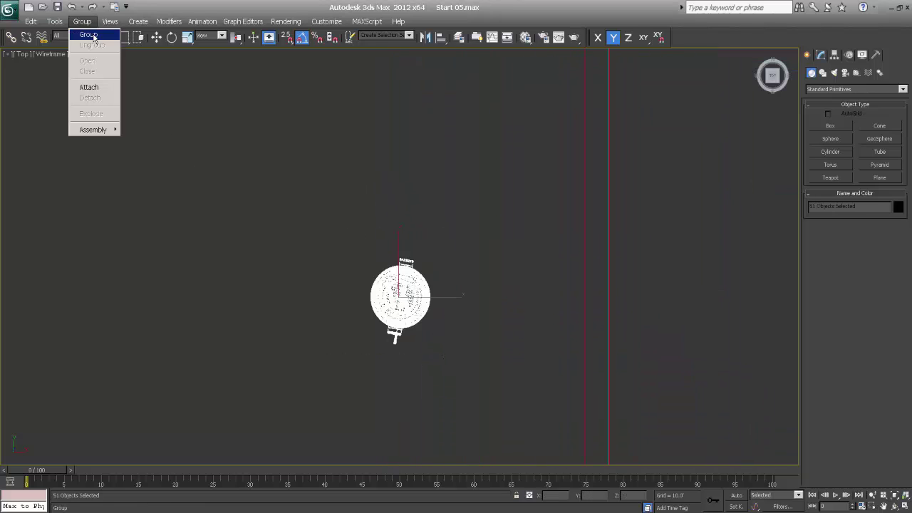
left_click(89, 34)
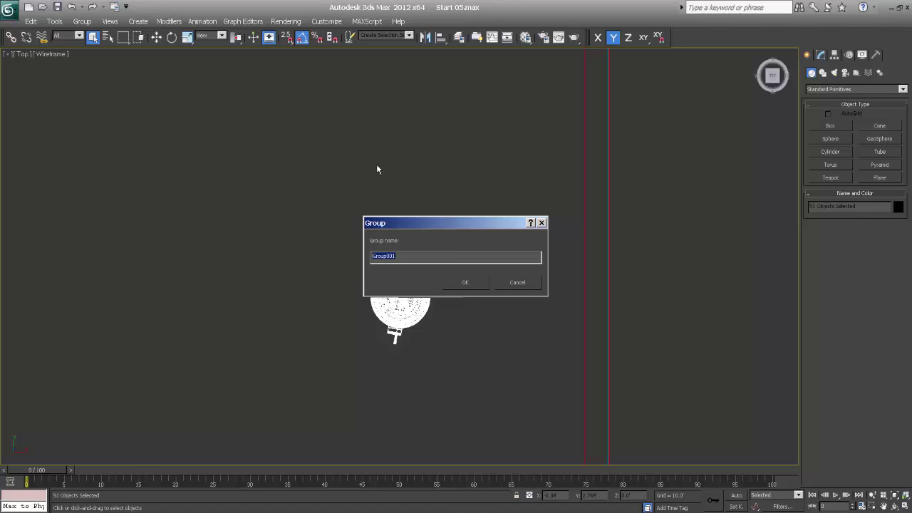
type("Barbeque")
left_click(463, 282)
Step: Move the barbecue in the top view to the ground beyond the deck's side edge, at about X 34.013', Y -19.407'
middle_click_drag(456, 311, 330, 207)
scroll(396, 270, "down", 3)
scroll(385, 259, "down", 3)
middle_click_drag(368, 261, 358, 258)
key("w")
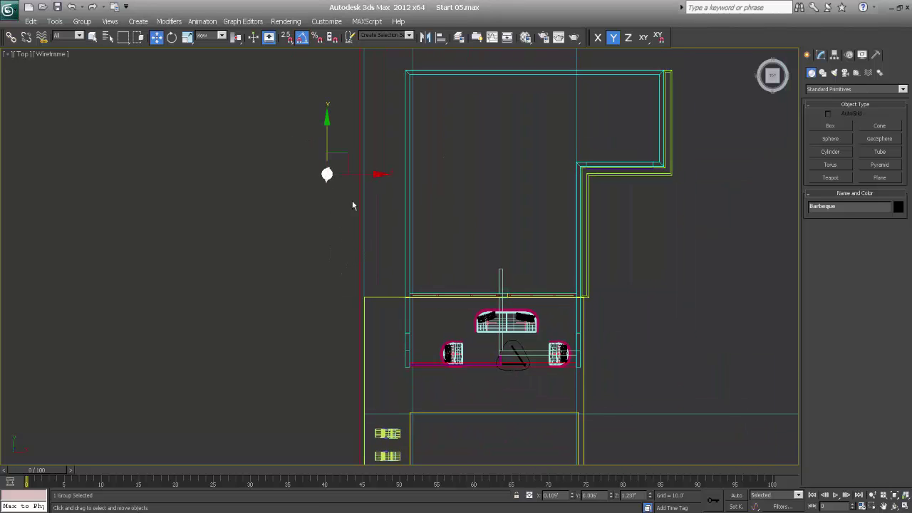
left_click_drag(347, 163, 628, 326)
key("p")
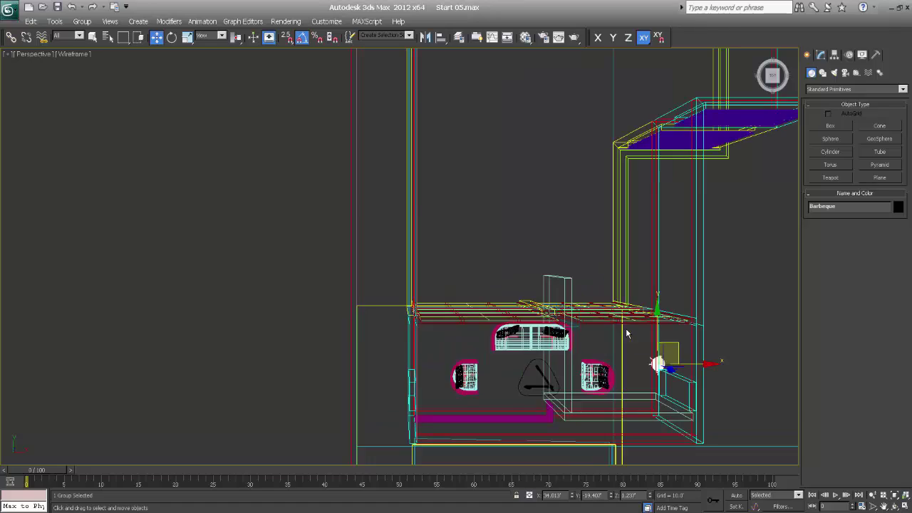
key("z")
scroll(560, 340, "down", 3)
middle_click_drag(510, 356, 451, 257, "alt")
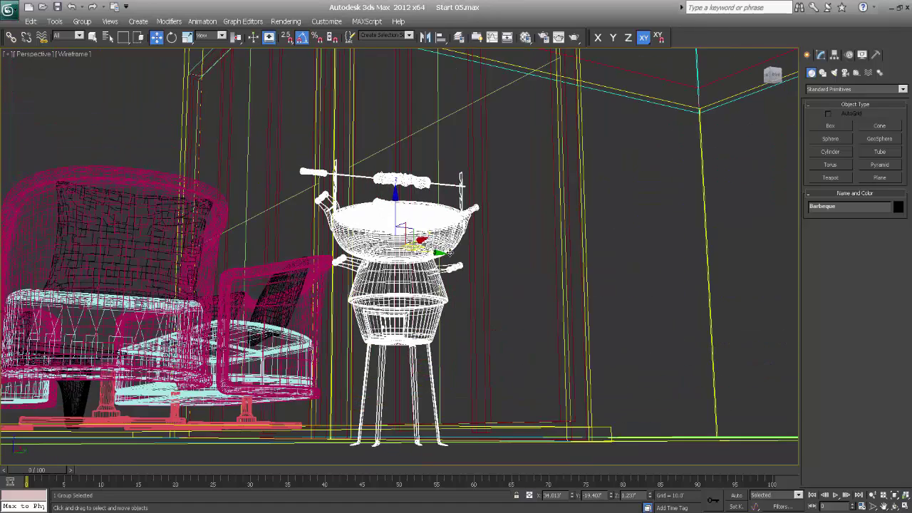
key("F3")
middle_click_drag(408, 311, 562, 326, "alt")
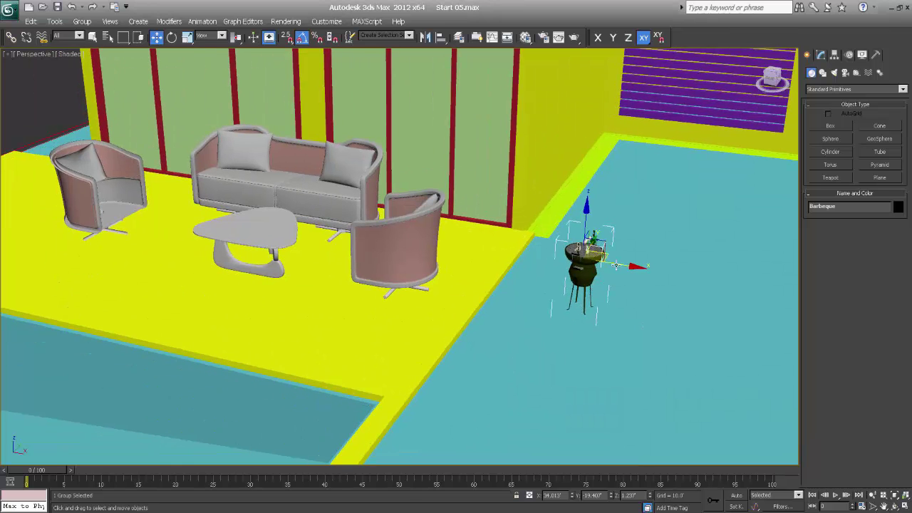
left_click(549, 252)
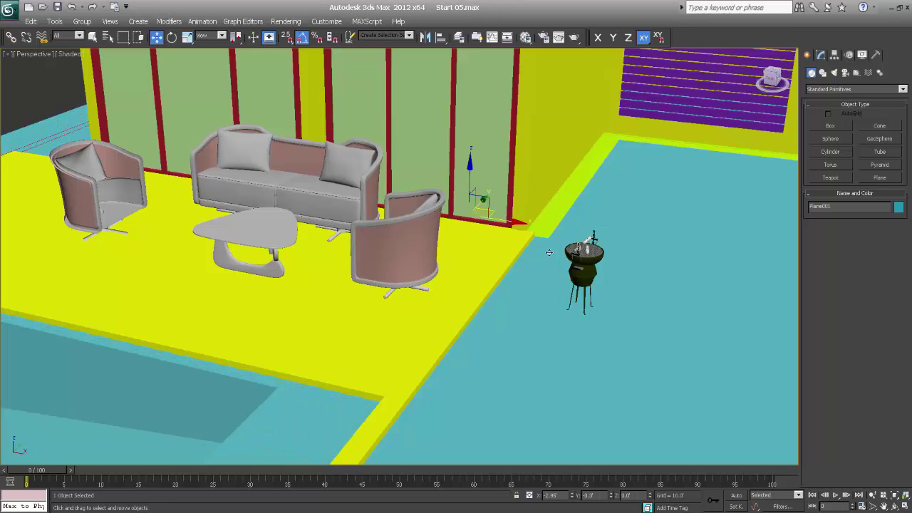
left_click_drag(549, 252, 573, 256)
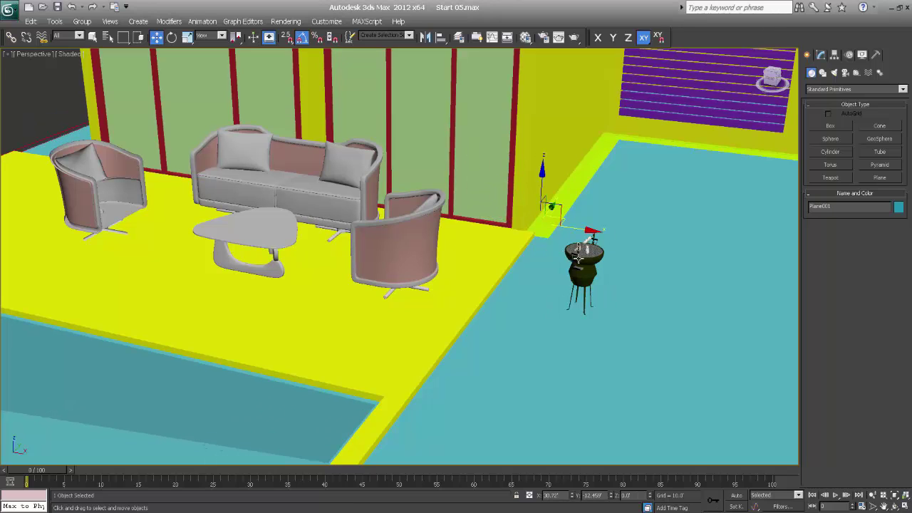
left_click(577, 259)
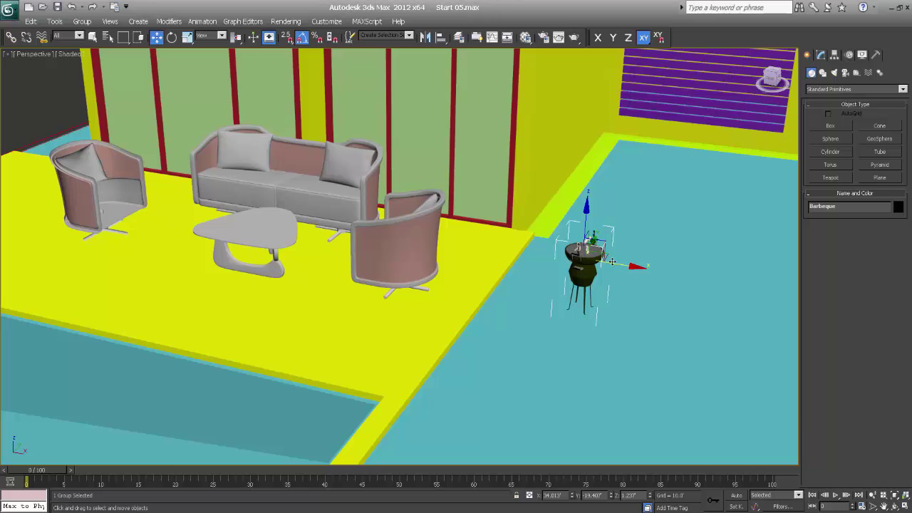
Step: Move the barbecue in the top view onto the deck between the nearer armchair and the pool, at about X 27.913', Y -24.399'
key("t")
key("z")
key("F3")
scroll(541, 276, "down", 8)
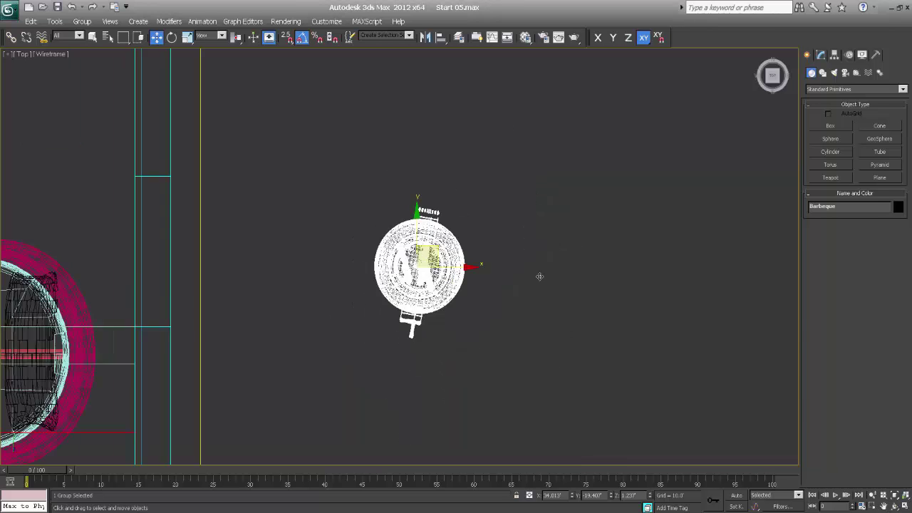
middle_click_drag(470, 309, 504, 251)
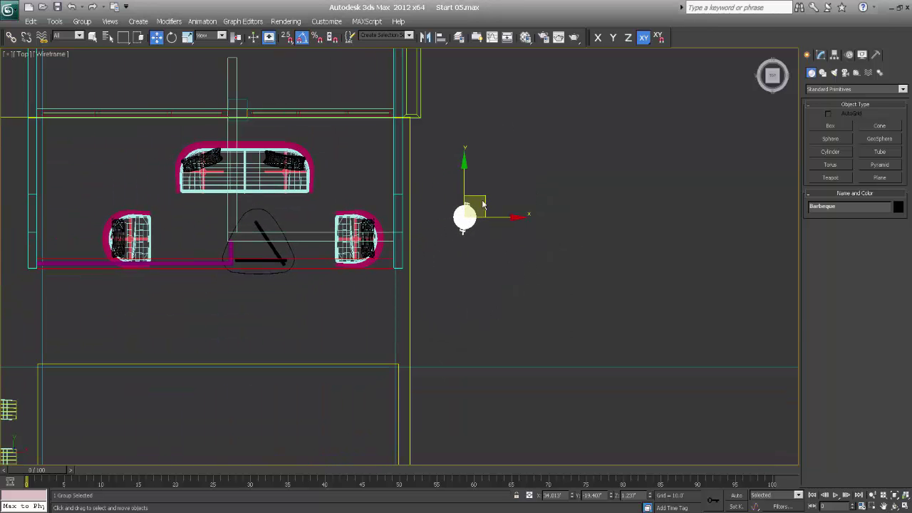
left_click_drag(482, 204, 391, 289)
left_click(472, 248)
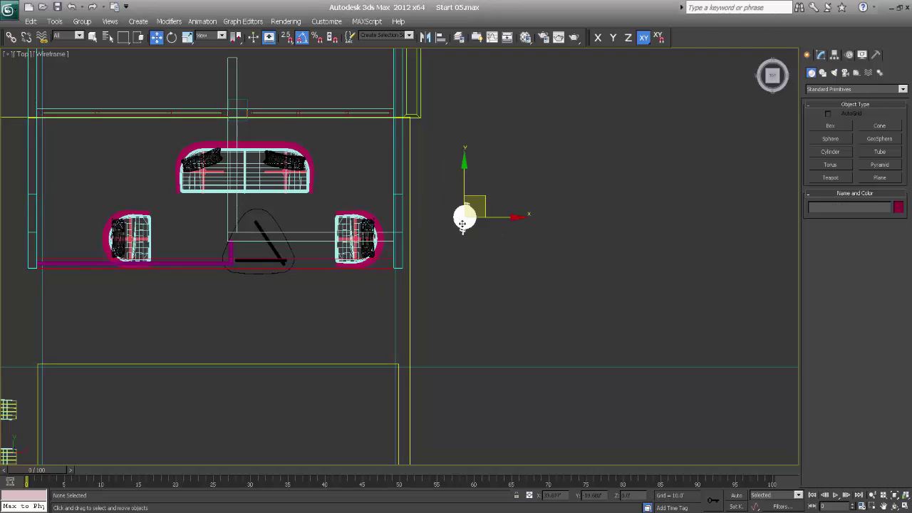
left_click(463, 221)
left_click_drag(484, 194, 370, 285)
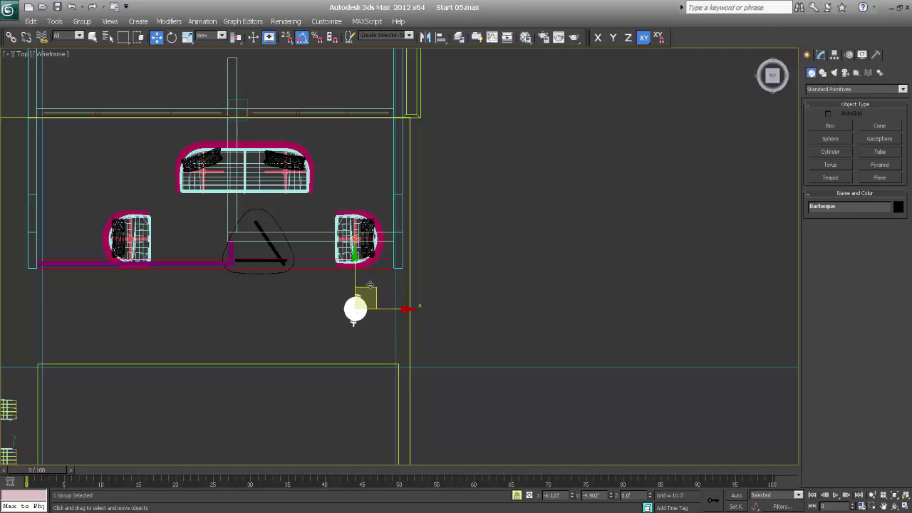
Step: Scale the barbecue up uniformly to about 166.8% and frame it in the shaded perspective view
key("r")
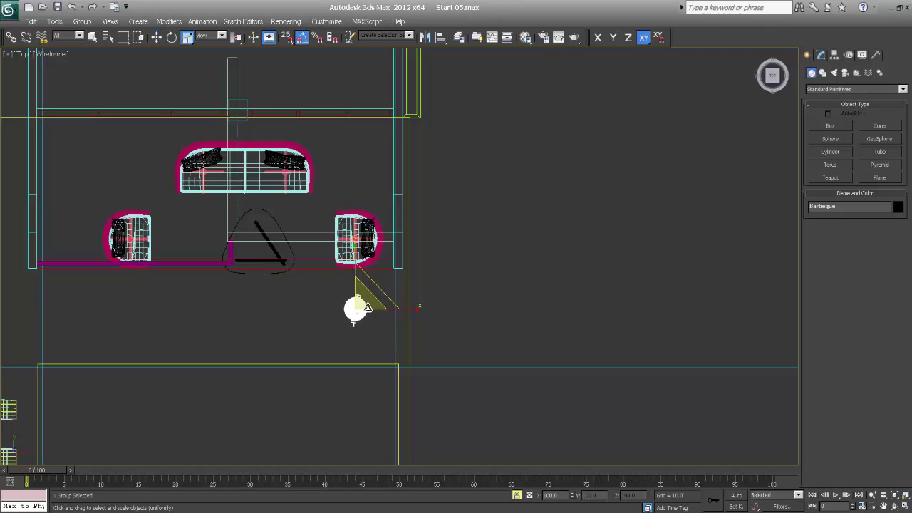
key("p")
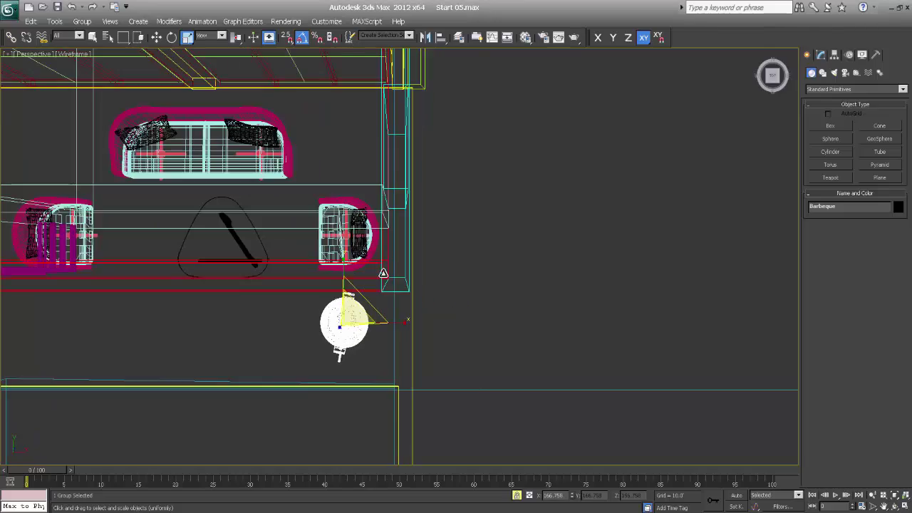
key("z")
middle_click_drag(378, 286, 360, 267, "alt")
key("F3")
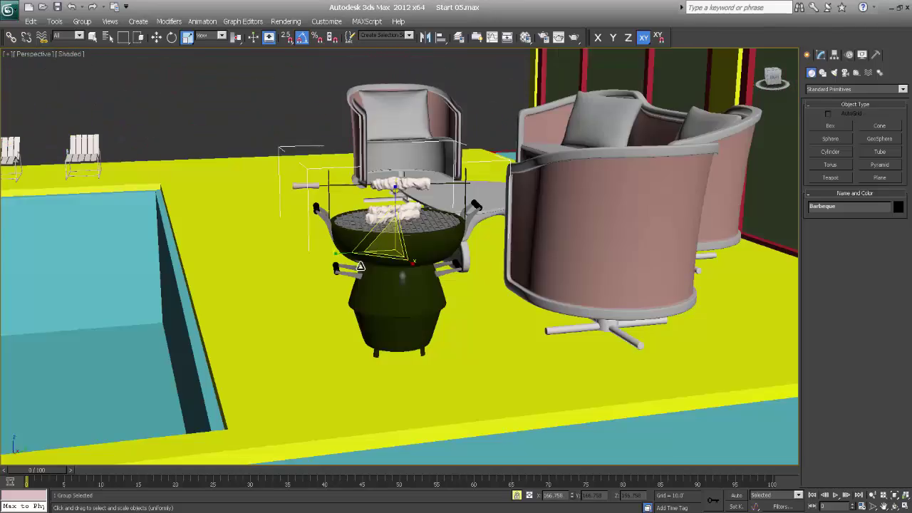
Step: Raise the barbecue in the perspective view to about Z 2.294' so its legs come above the deck
scroll(377, 285, "down", 5)
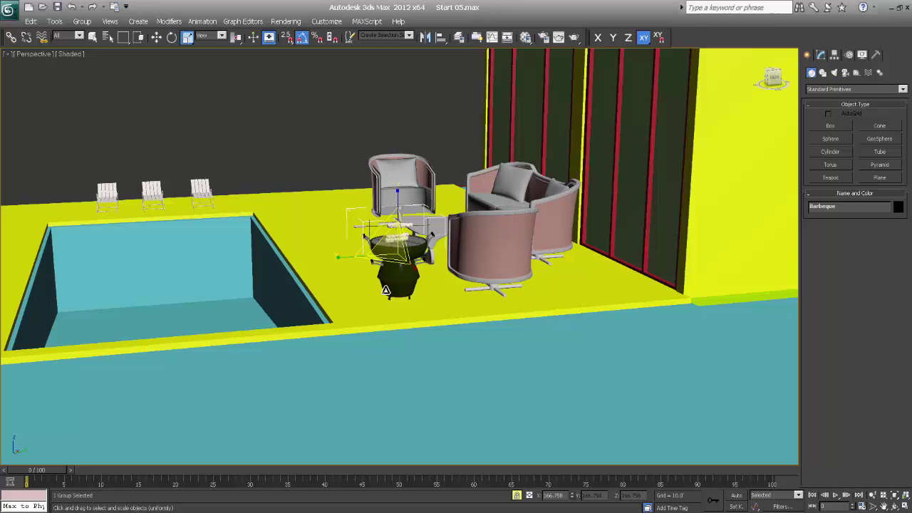
key("w")
left_click_drag(393, 178, 396, 166)
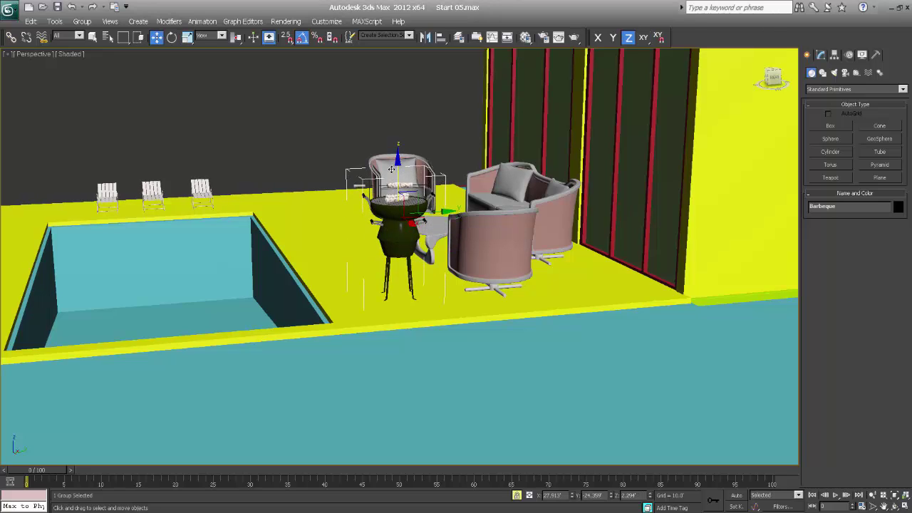
Step: In the left view, rest the barbecue's legs on the deck at about Z 2.275' and shift it away from the armchair to about Y -25.19'
key("l")
key("z")
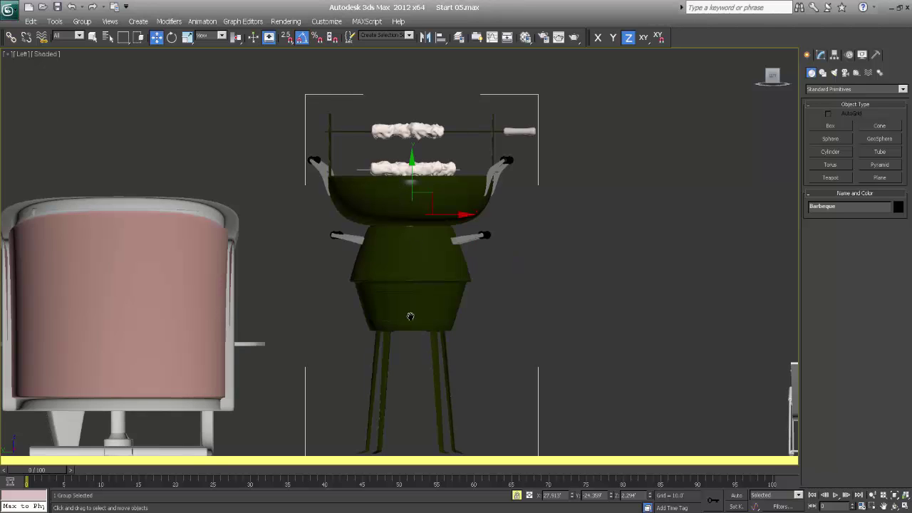
middle_click_drag(410, 316, 396, 202)
key("F3")
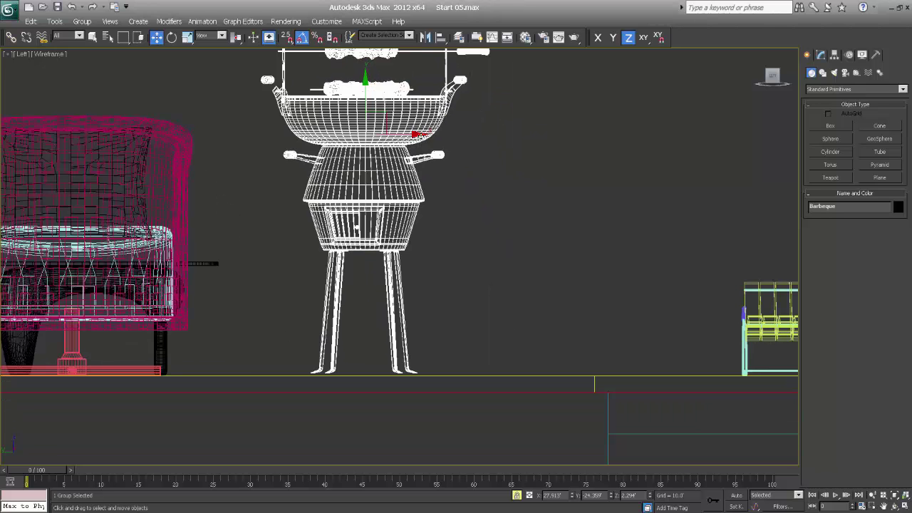
left_click_drag(364, 96, 364, 100)
middle_click_drag(458, 192, 383, 232)
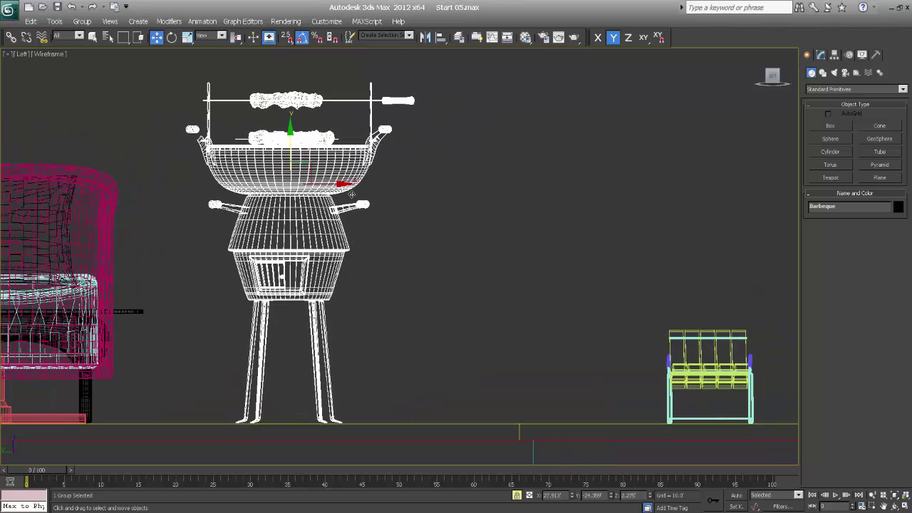
left_click_drag(343, 186, 407, 190)
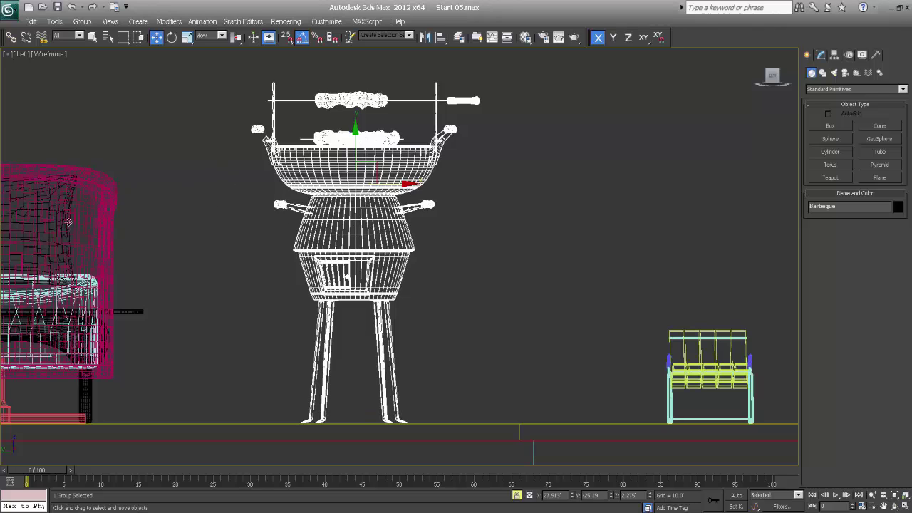
Step: Examine the barbecue's placement among the deck furniture and pool from several angles in the shaded perspective view
key("p")
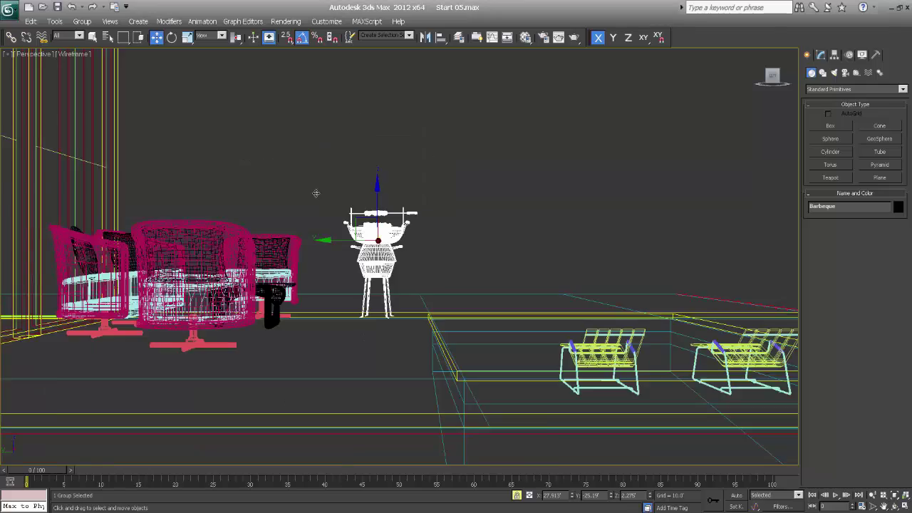
key("z")
scroll(313, 202, "down", 5)
middle_click_drag(335, 264, 293, 288, "alt")
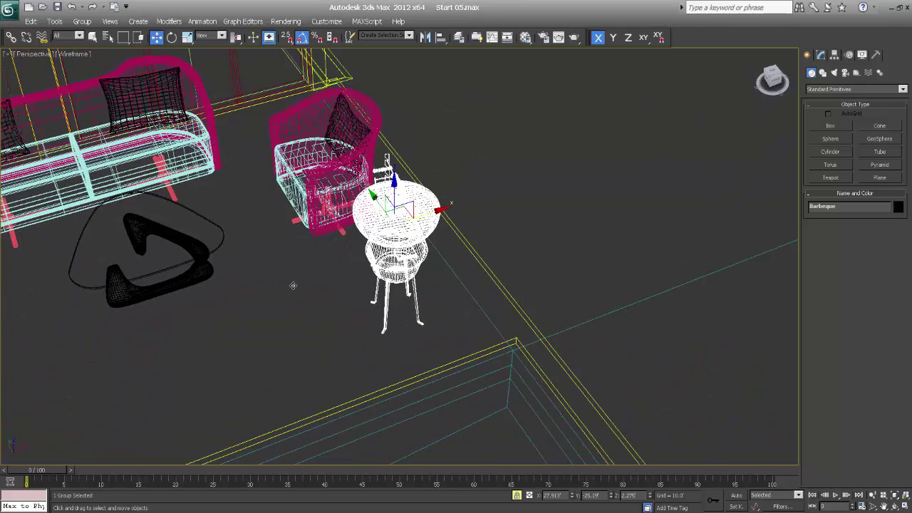
key("F3")
middle_click_drag(507, 305, 437, 324, "alt")
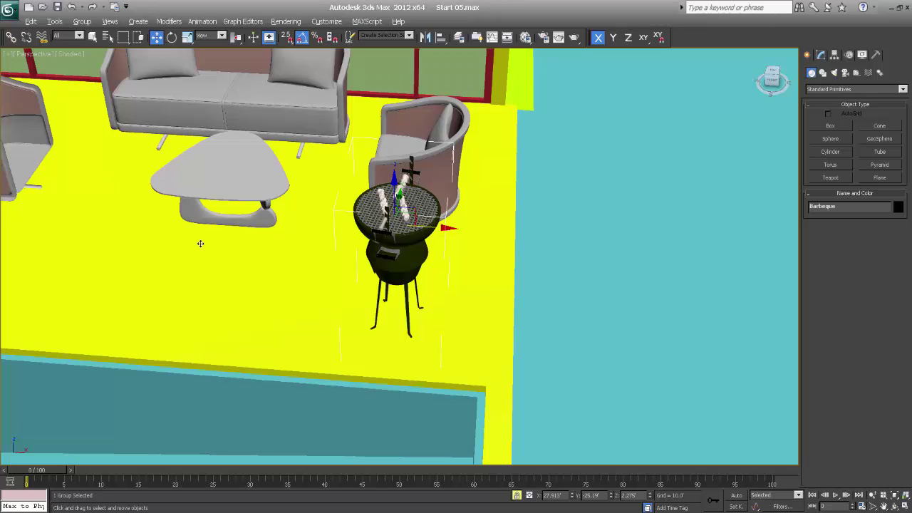
middle_click_drag(304, 152, 287, 138)
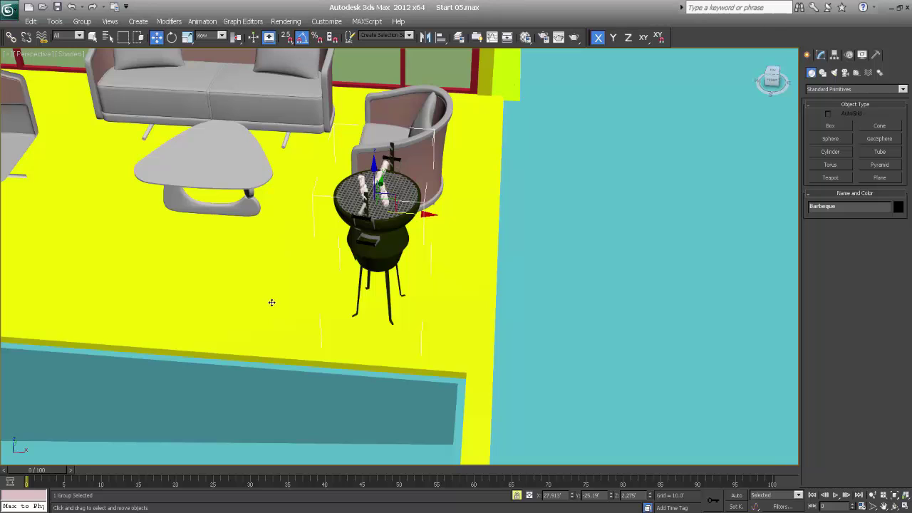
middle_click_drag(271, 302, 379, 246, "alt")
middle_click_drag(379, 289, 356, 326, "alt")
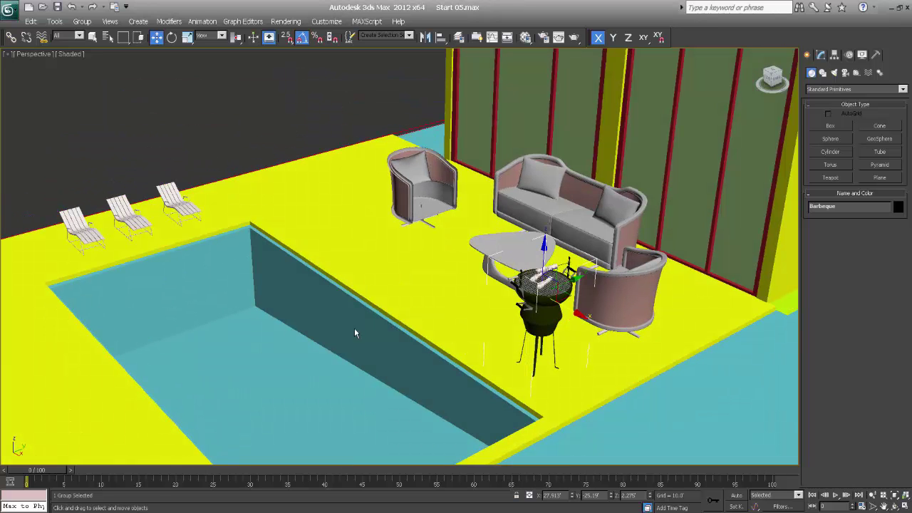
Step: Select all the curtain parts outside the house and group them in the wireframe top view as Curtain
key("q")
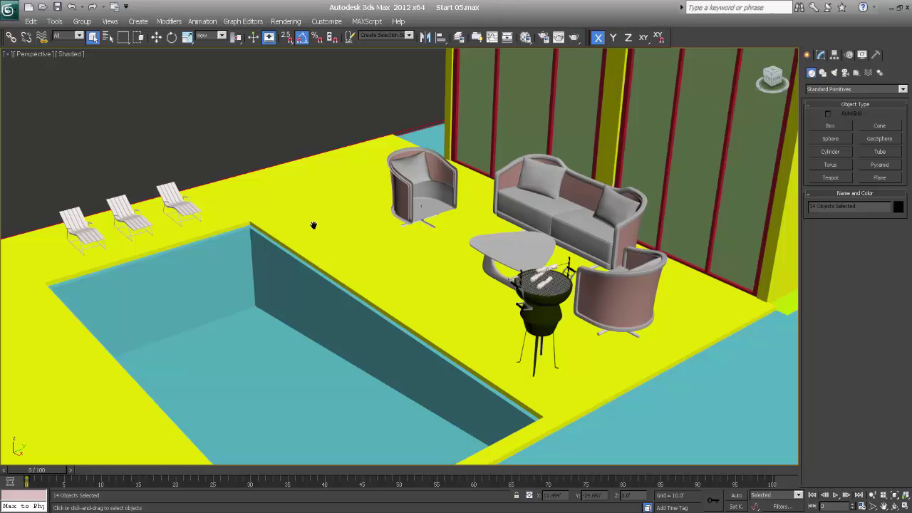
key("z")
key("t")
key("z")
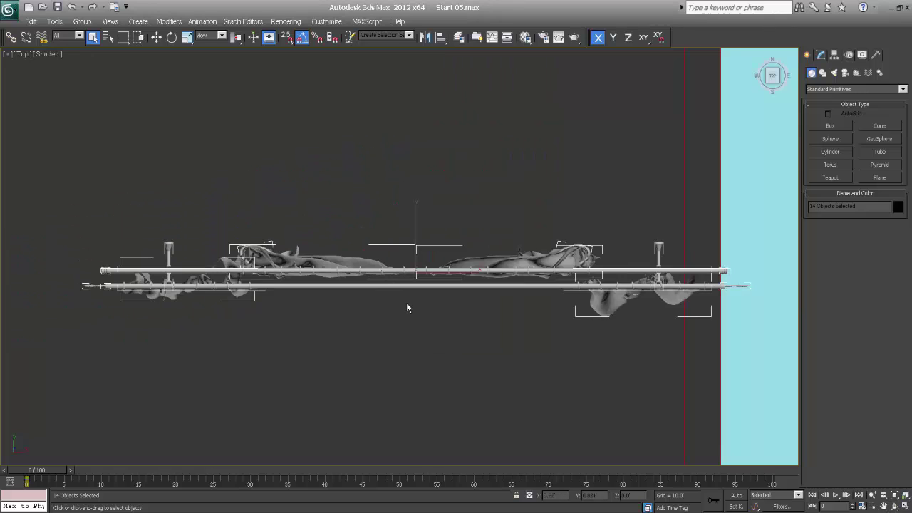
key("F3")
scroll(406, 302, "down", 6)
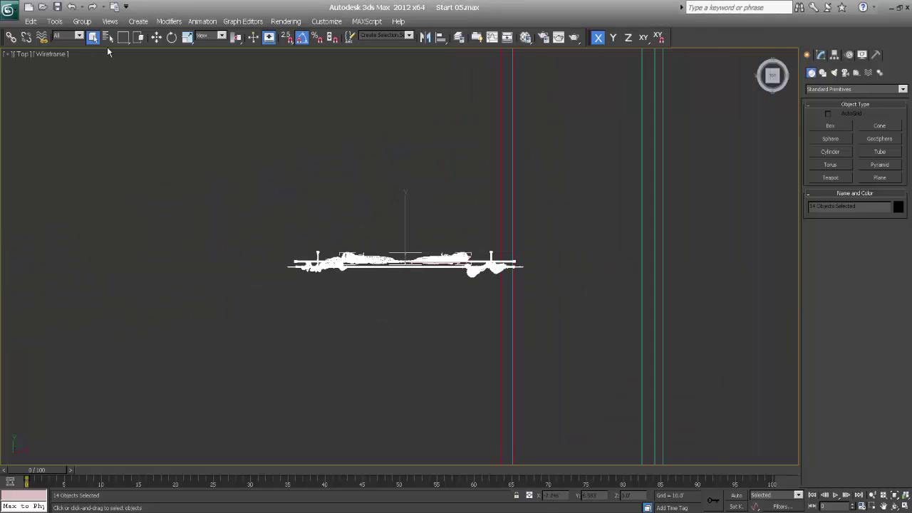
left_click(82, 21)
left_click(87, 34)
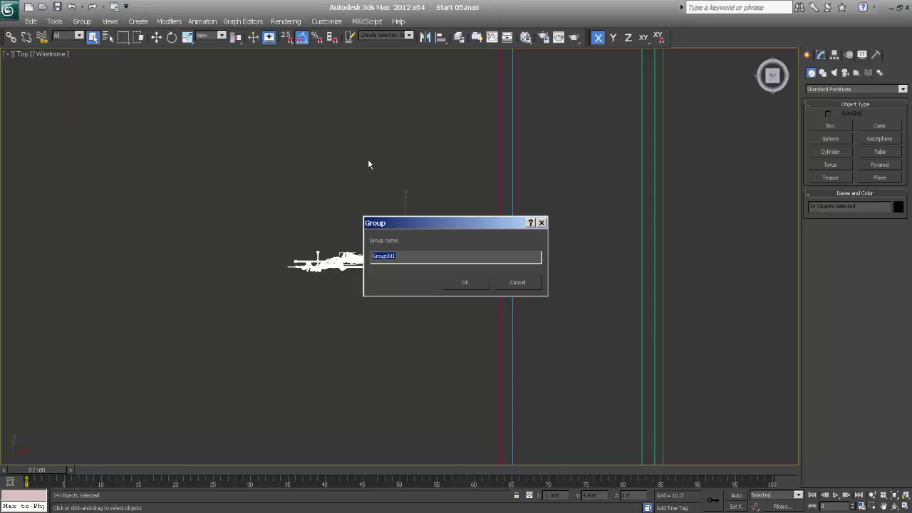
type("Curtain")
left_click(464, 282)
Step: Move the curtain in the top view inside the house behind the glass panels near the side wall, at about X 25.959', Y -12.9'
middle_click_drag(423, 309, 364, 252)
key("w")
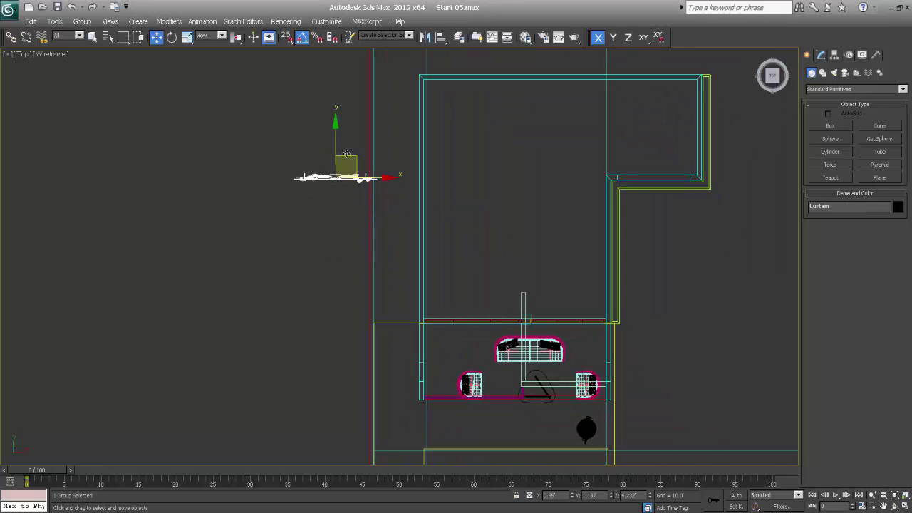
left_click_drag(351, 158, 583, 290)
scroll(583, 290, "up", 10)
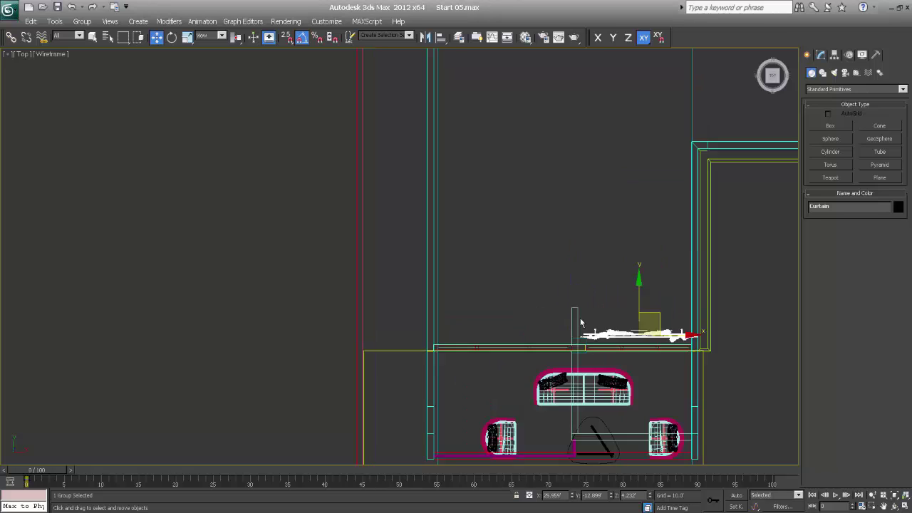
scroll(308, 276, "up", 5)
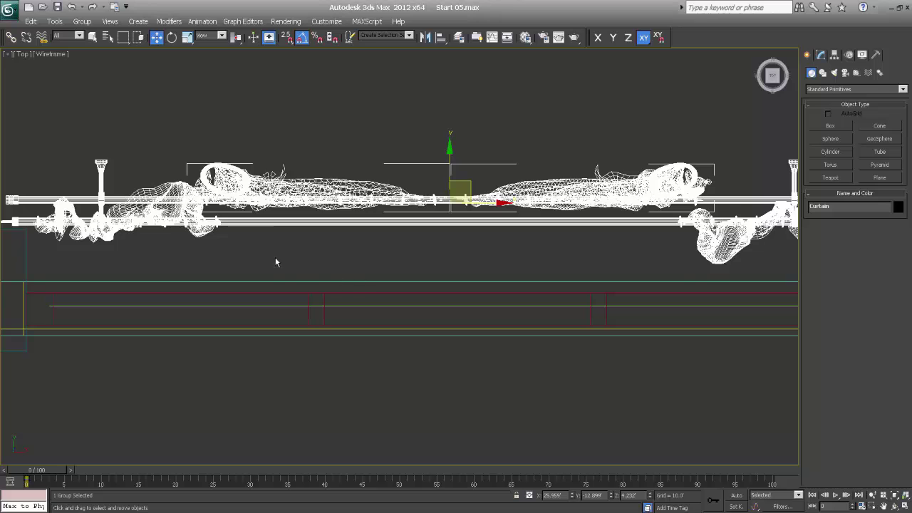
mouse_move(277, 260)
middle_mouse_down()
mouse_move(244, 255)
mouse_move(261, 265)
middle_mouse_up()
scroll(405, 282, "down", 4)
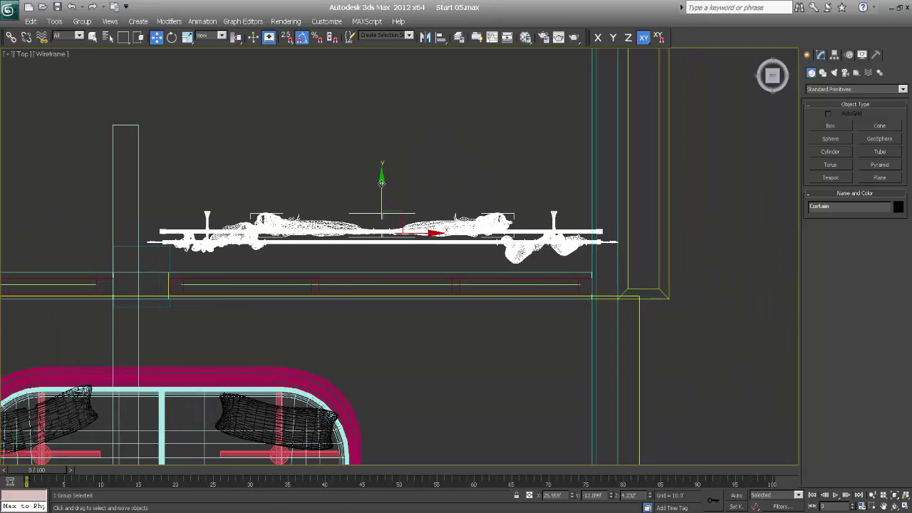
left_click_drag(382, 182, 382, 184)
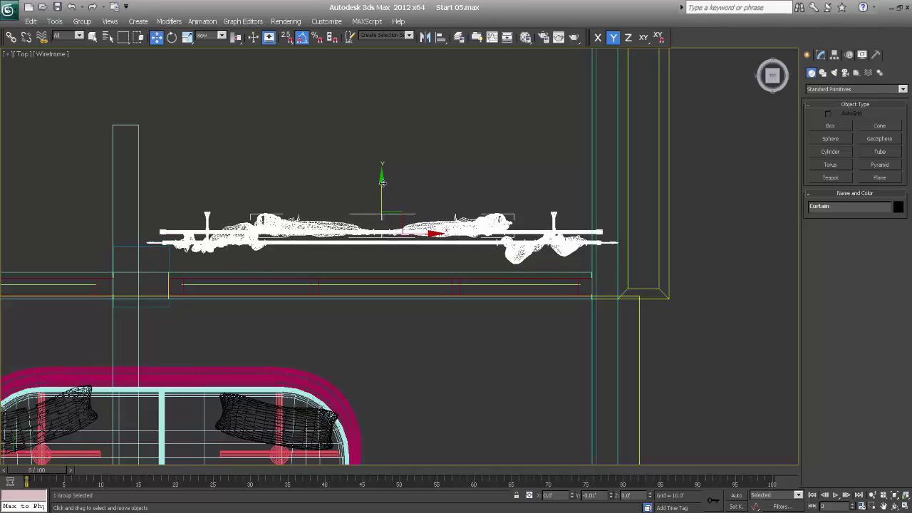
Step: Raise the curtain in the wireframe perspective view to about Z 7.199' along the glass panels
key("p")
middle_click_drag(390, 265, 393, 214, "alt")
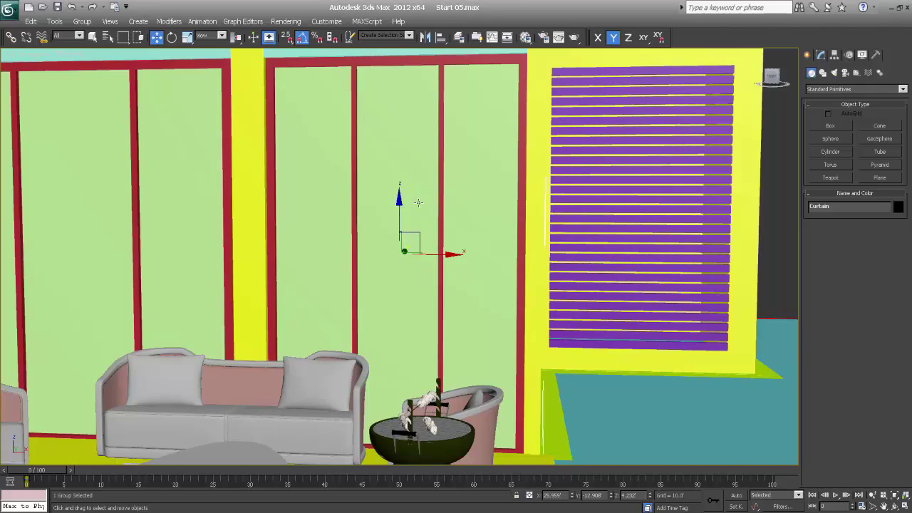
key("F3")
middle_click_drag(418, 202, 390, 208, "alt")
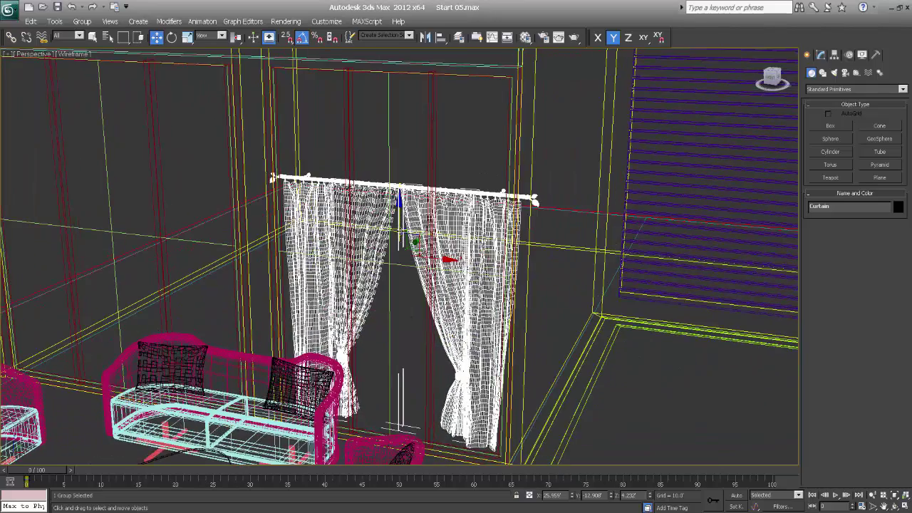
scroll(399, 203, "down", 3)
left_click_drag(398, 201, 396, 144)
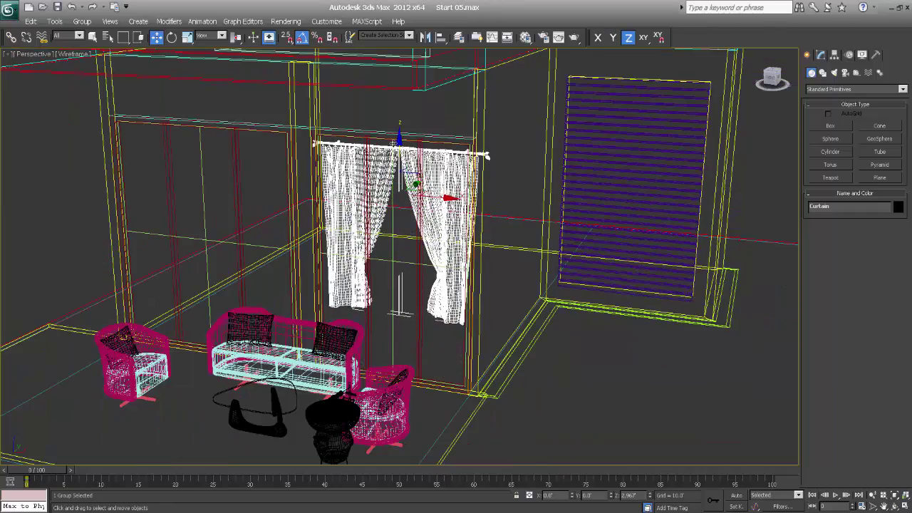
Step: Raise the curtain further to about Z 7.892' so its rod sits at the upper edge of the glass panels
middle_click_drag(434, 291, 396, 240, "alt")
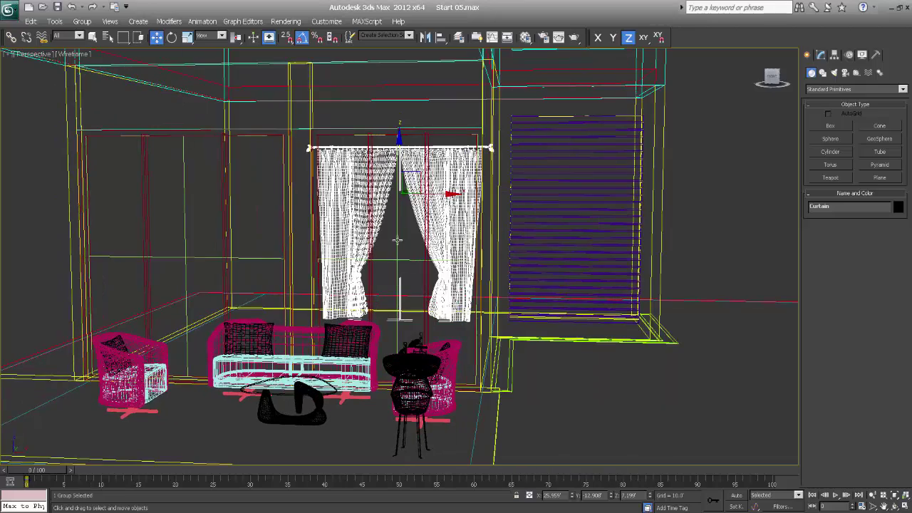
left_click_drag(398, 146, 398, 131)
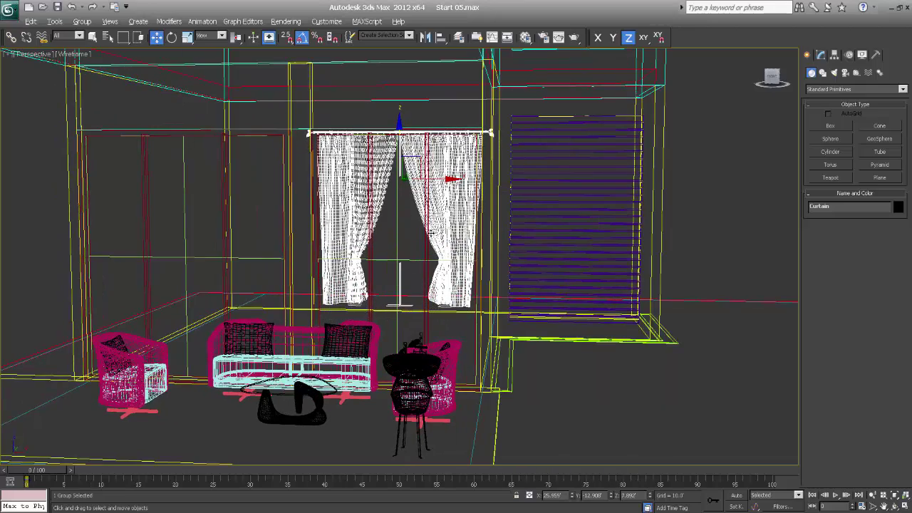
Step: Apply an FFD 2x2x2 modifier to the Curtain group
middle_click_drag(430, 232, 411, 285, "alt")
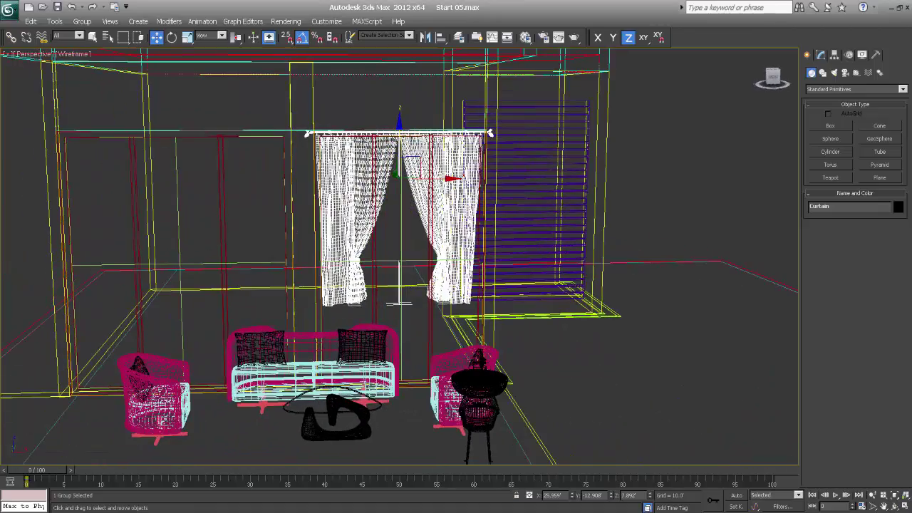
mouse_move(382, 343)
middle_mouse_down("alt")
mouse_move(370, 331)
mouse_move(387, 349)
mouse_move(383, 335)
middle_mouse_up("alt")
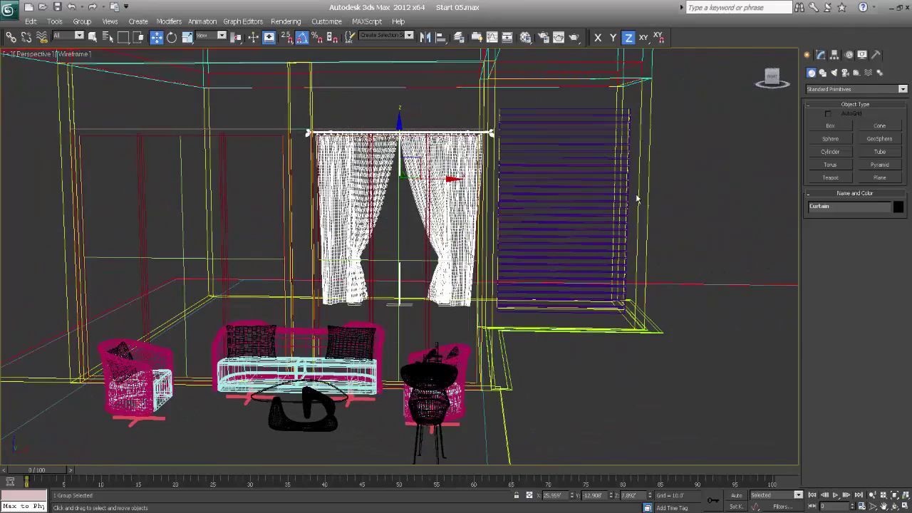
left_click(821, 57)
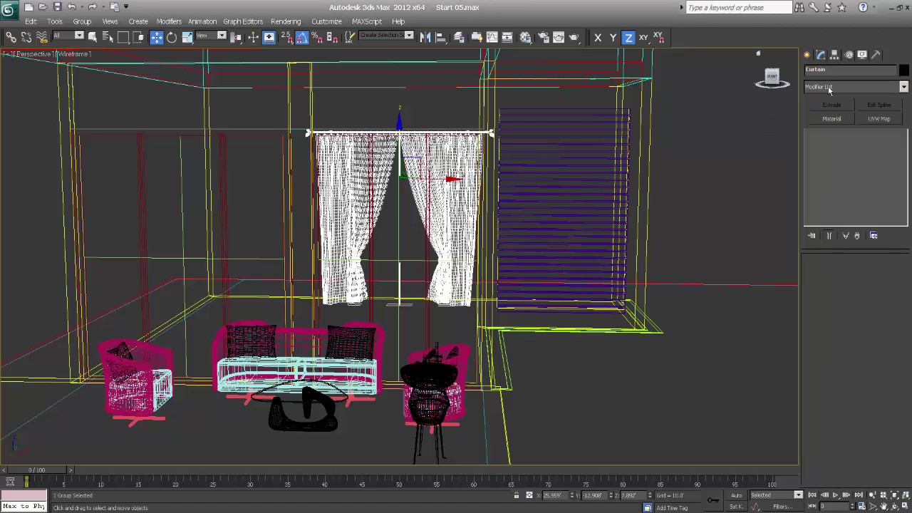
left_click(826, 86)
key("f")
key("f")
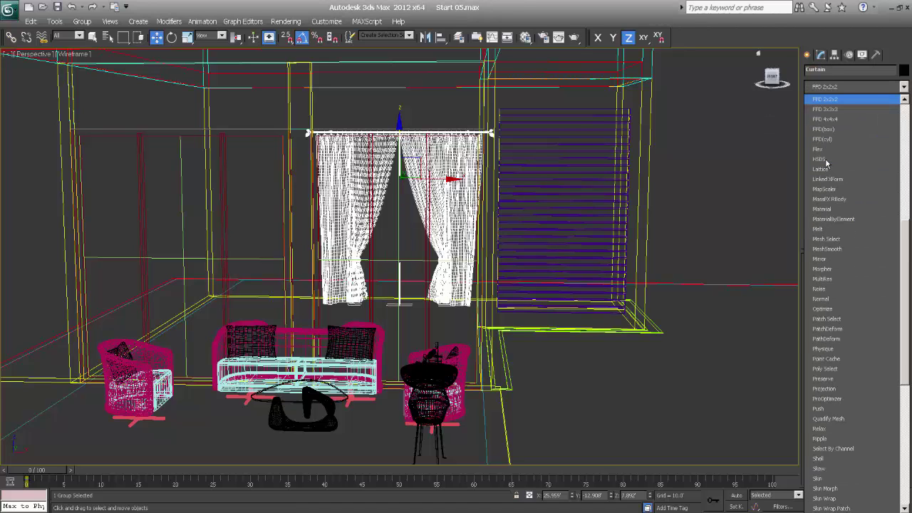
left_click(819, 100)
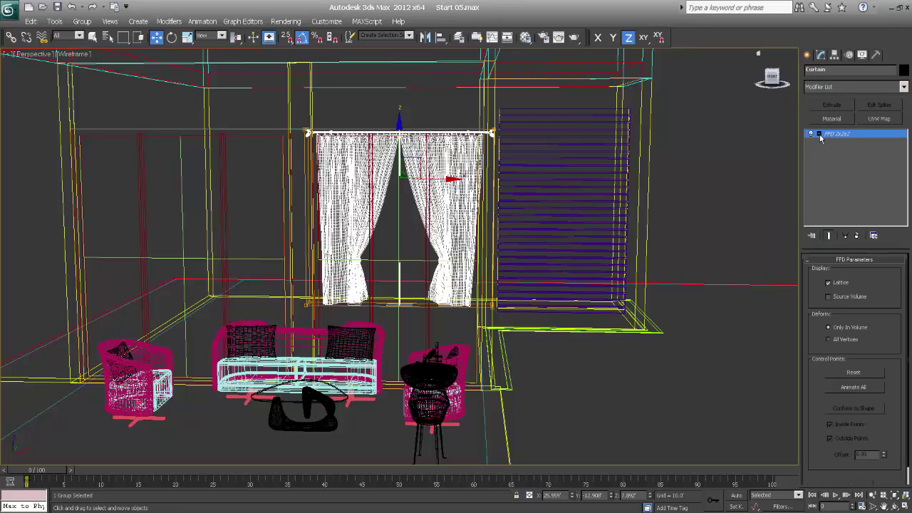
Step: Lower the curtain's bottom FFD control points to stretch the drapes down to the floor
left_click(819, 134)
left_click(844, 142)
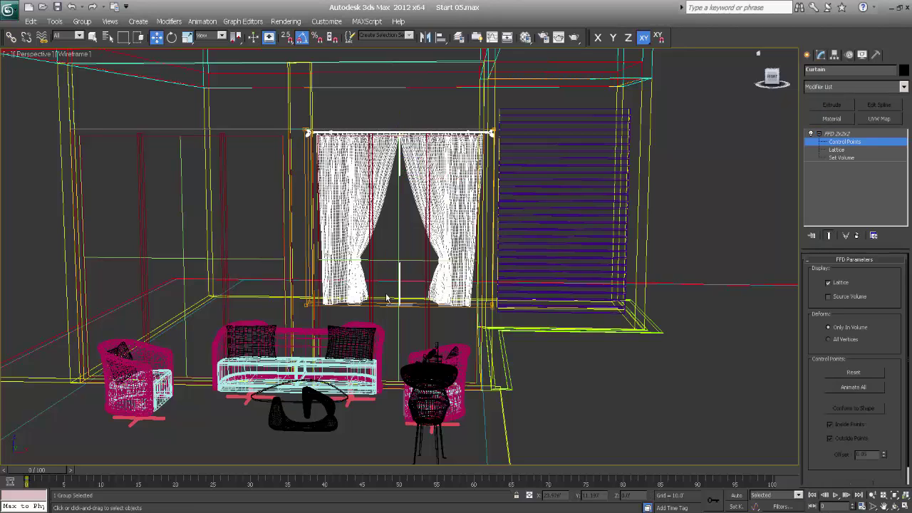
left_click_drag(560, 387, 392, 297)
left_click_drag(400, 261, 405, 332)
left_click(807, 57)
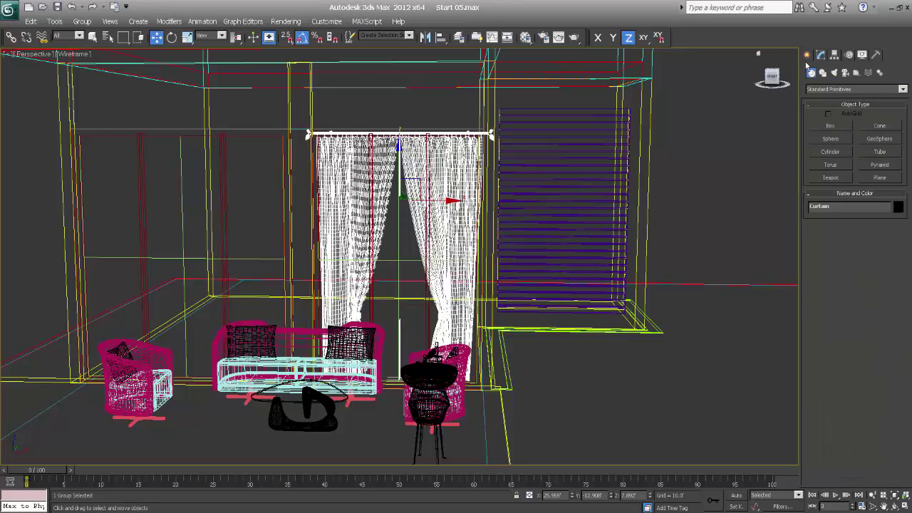
Step: Make one instance copy of the curtain along X behind the adjacent glass panels, at about X 16.292'
middle_click_drag(501, 341, 377, 314)
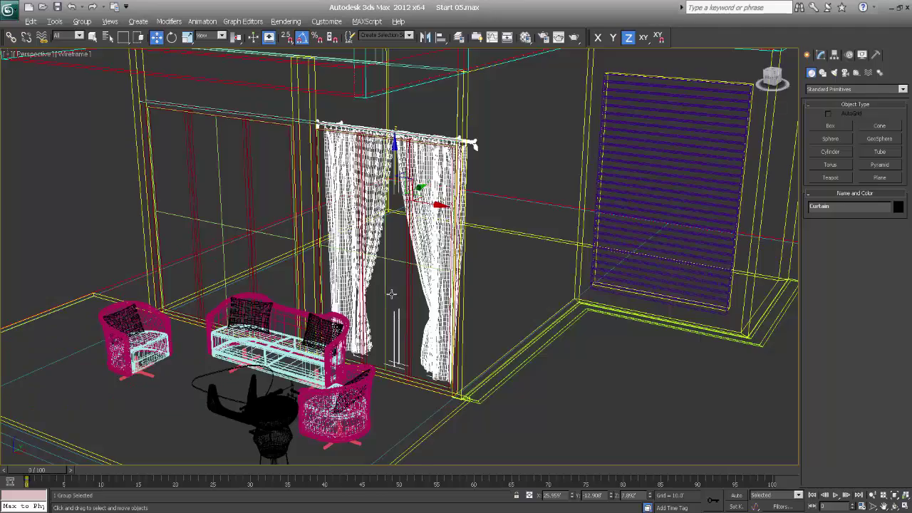
middle_click_drag(391, 294, 429, 215, "alt")
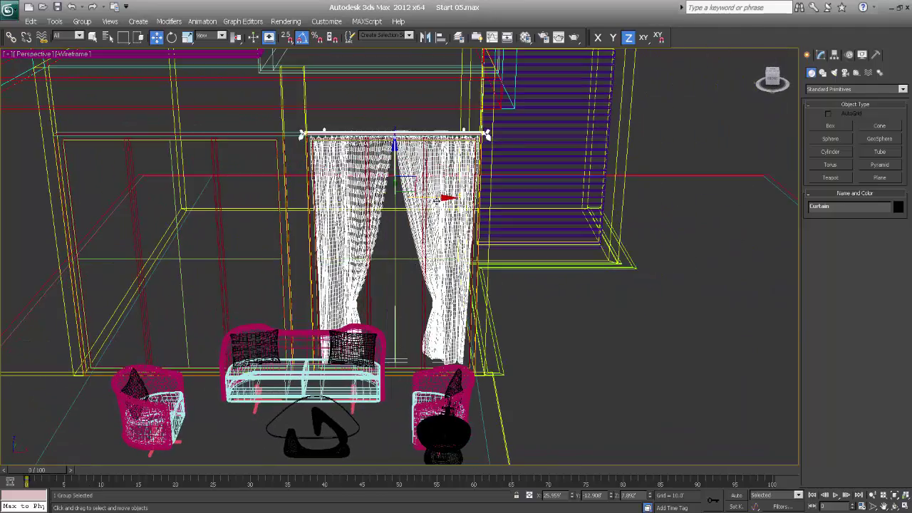
key("F5")
mouse_move(437, 201)
left_mouse_down("shift")
mouse_move(217, 206)
mouse_move(240, 207)
left_mouse_up("shift")
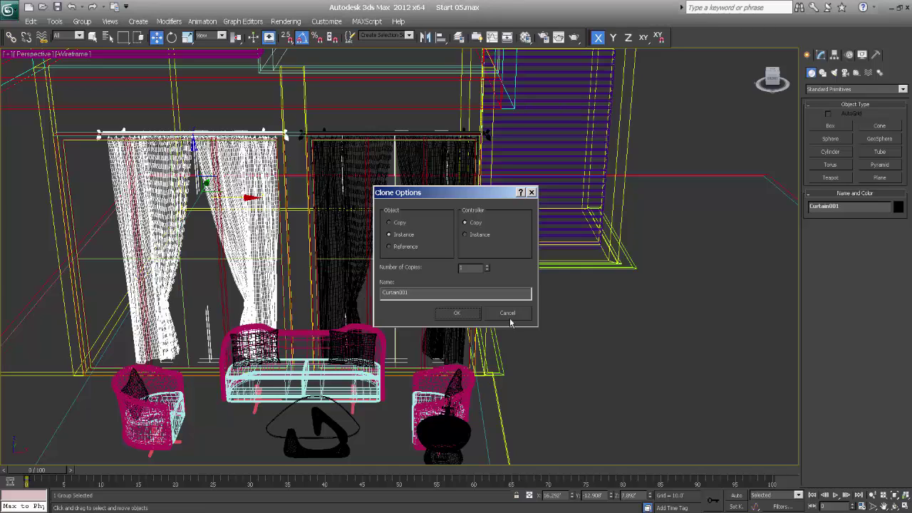
left_click(457, 314)
Step: Isolate the copied curtain and open its group for editing
mouse_move(305, 269)
middle_mouse_down("alt")
mouse_move(296, 290)
mouse_move(456, 271)
mouse_move(228, 232)
mouse_move(245, 277)
mouse_move(283, 303)
middle_mouse_up("alt")
key("alt+q")
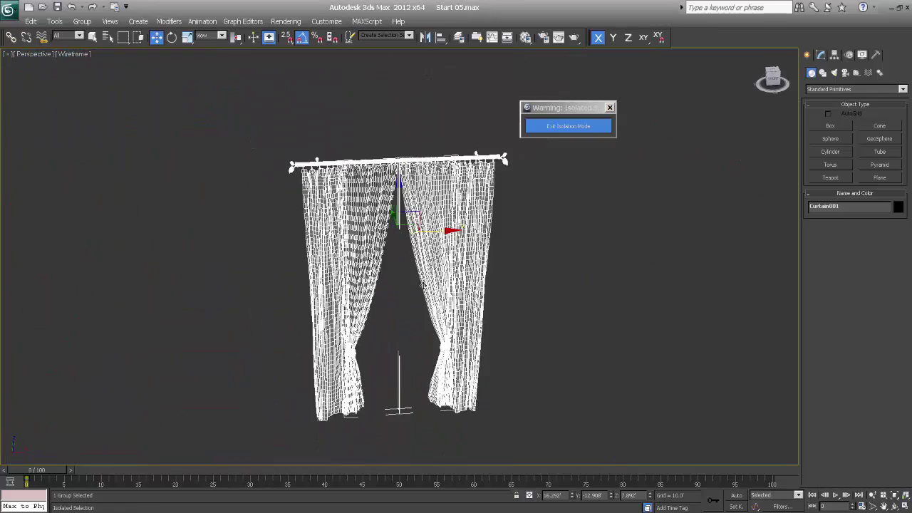
middle_click_drag(423, 285, 444, 284, "alt")
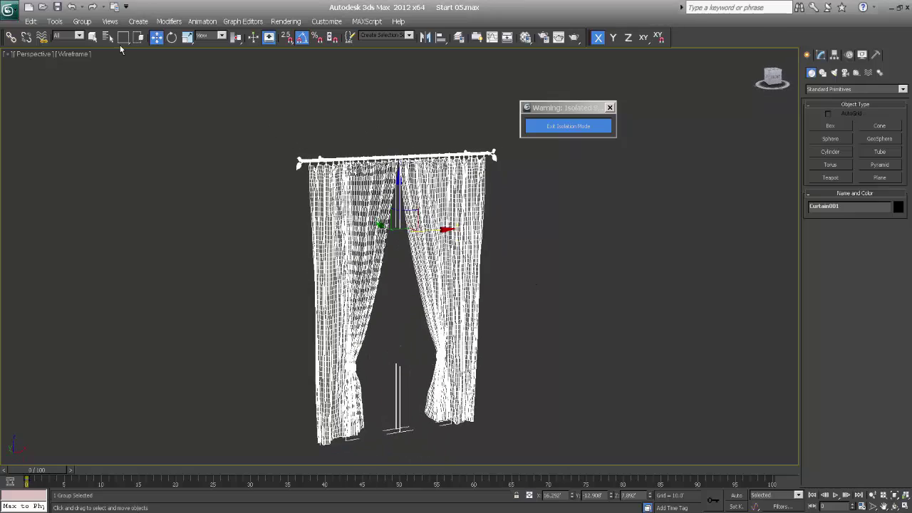
left_click(82, 20)
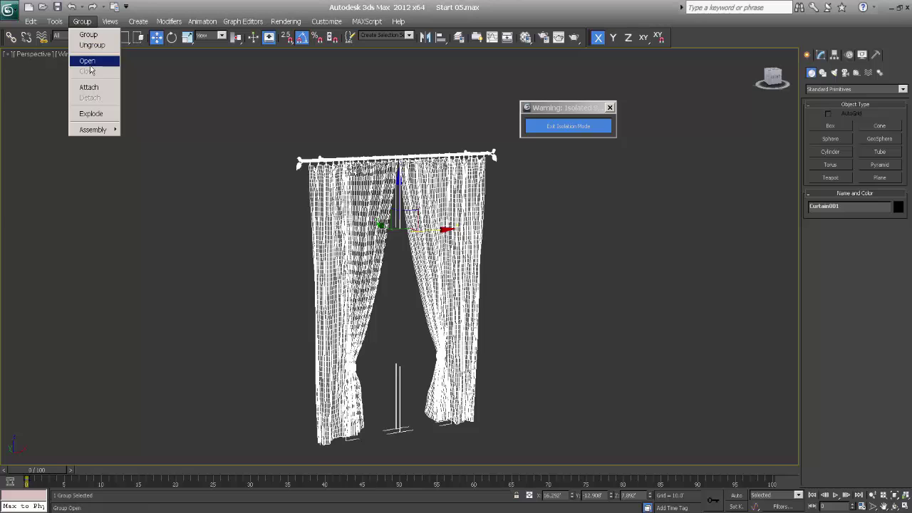
left_click(87, 60)
Step: Delete the rod and the two tied-back inner drapes from the copied curtain
left_click(396, 166)
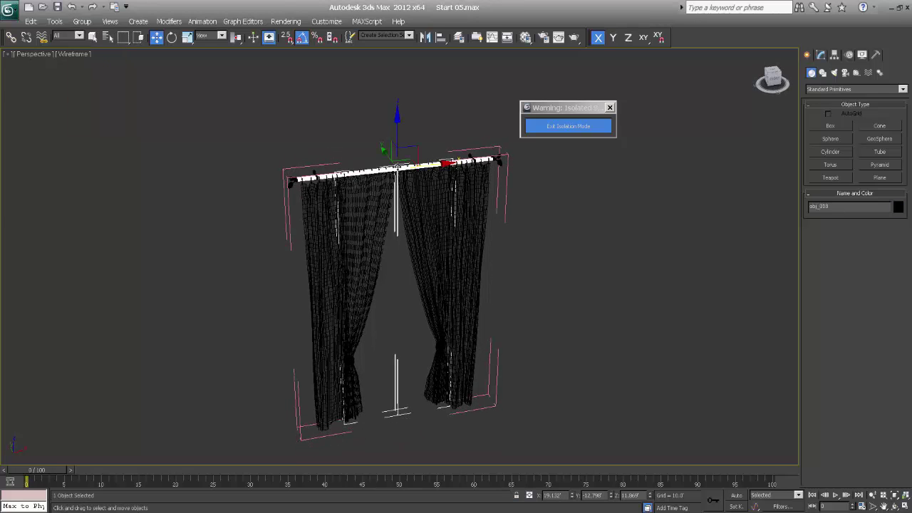
left_click(397, 166, "alt")
left_click(381, 185)
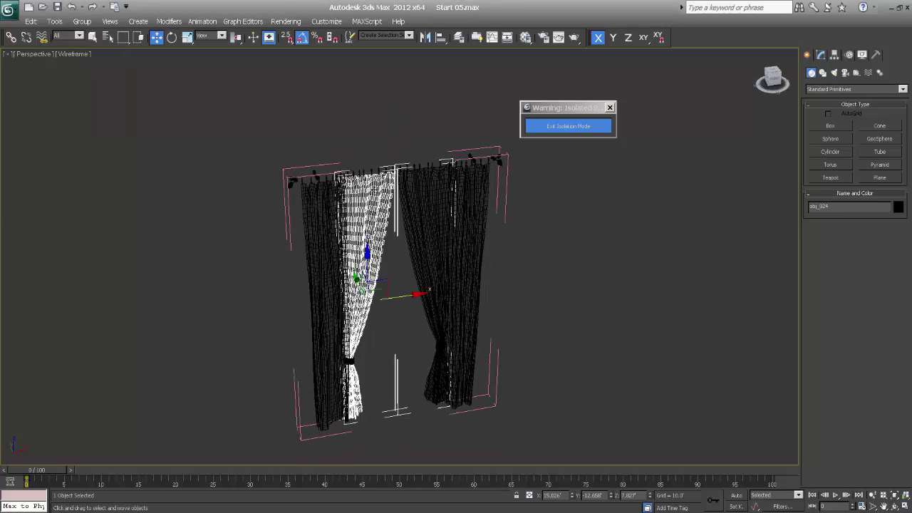
key("Delete")
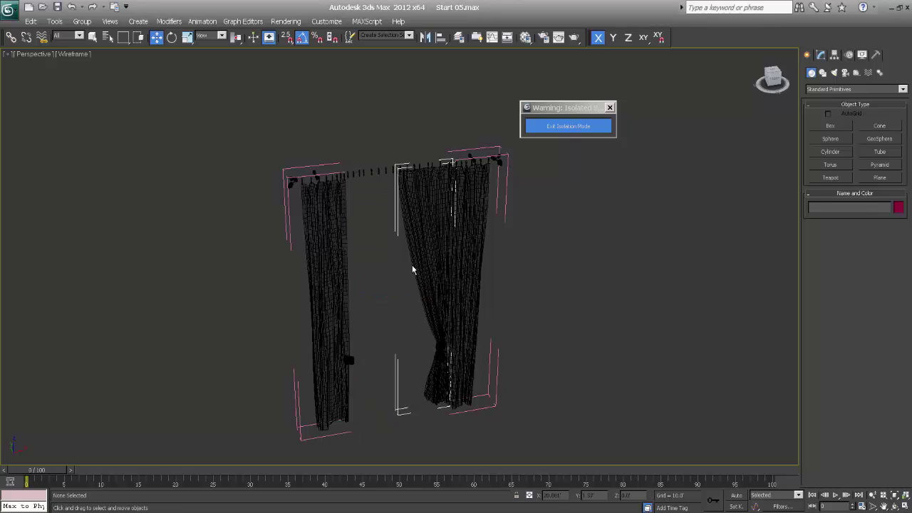
left_click(417, 258)
key("Delete")
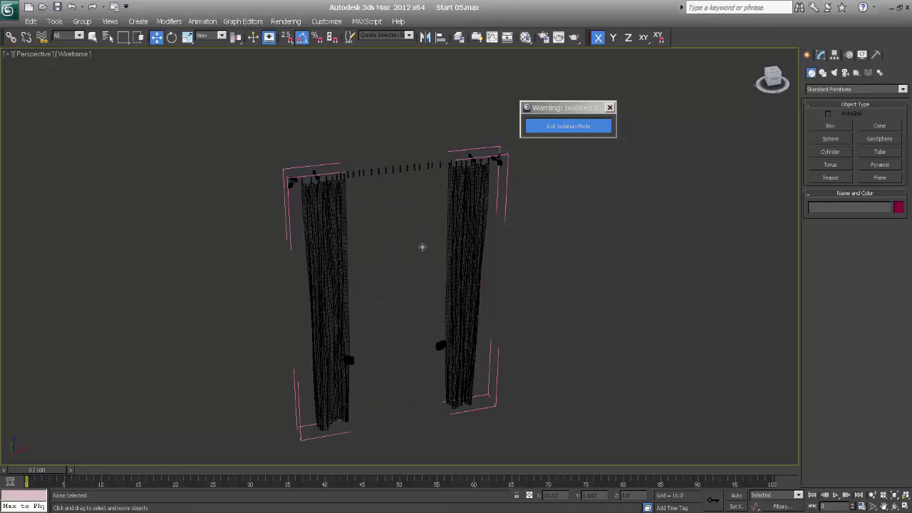
Step: Delete the rod bracket and leaf-shaped finial parts at the left end of the copied curtain
left_click(397, 169)
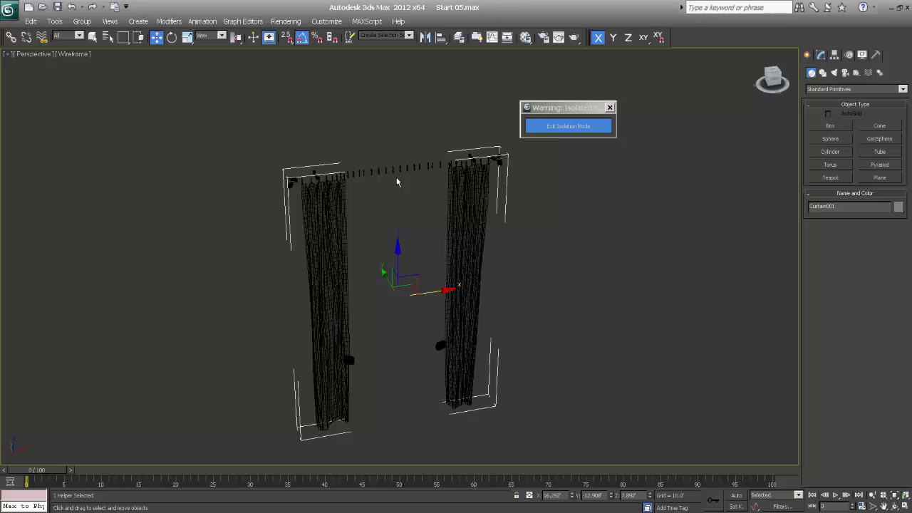
left_click(396, 182)
left_click(392, 170)
scroll(385, 171, "up", 6)
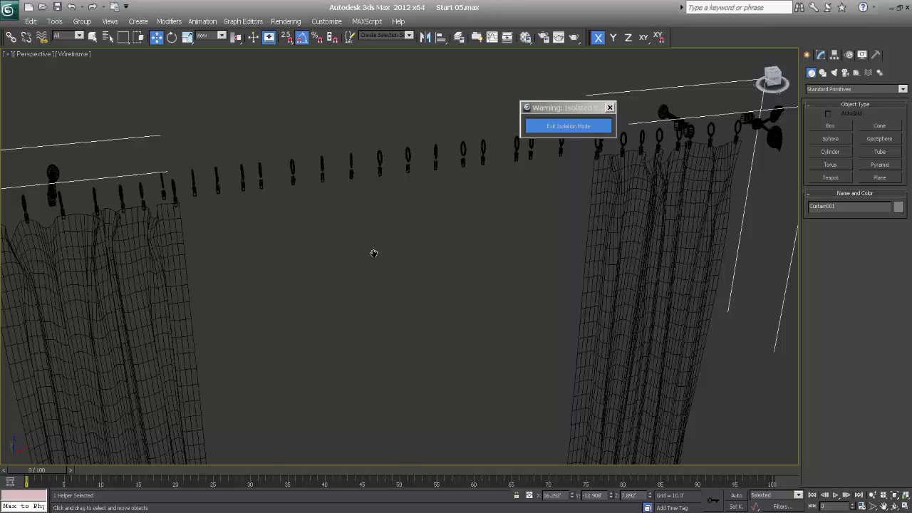
scroll(372, 253, "down", 6)
left_click(235, 122)
left_click(189, 211)
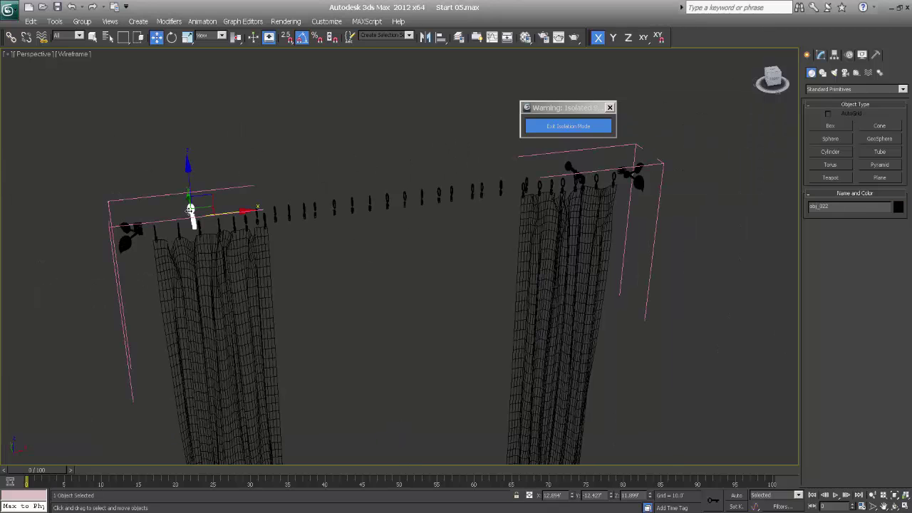
left_click(122, 239)
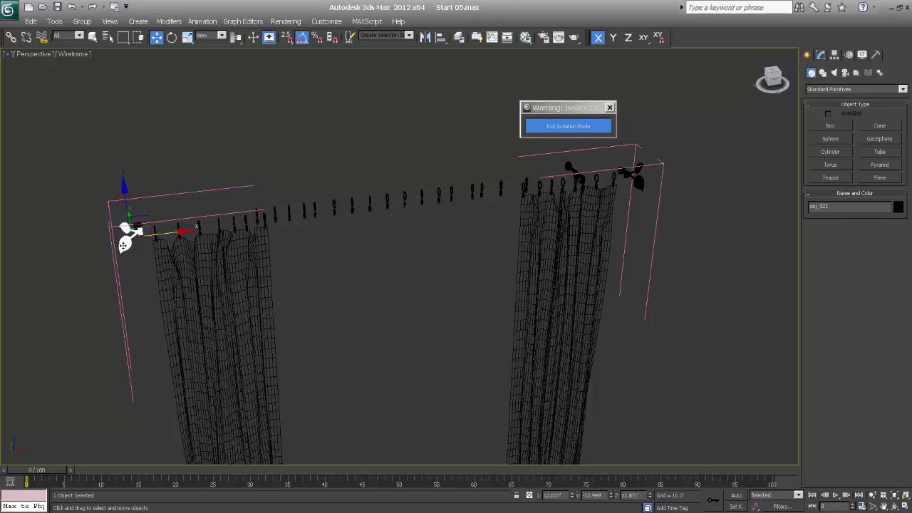
key("Delete")
left_click(138, 227)
key("Delete")
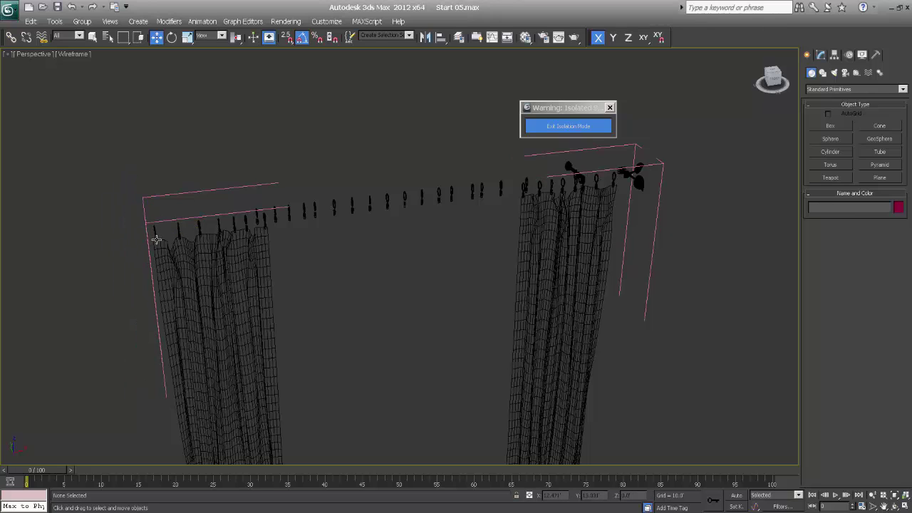
Step: Delete the row of curtain rings and the remaining bracket and finial at the right end
left_click(154, 231)
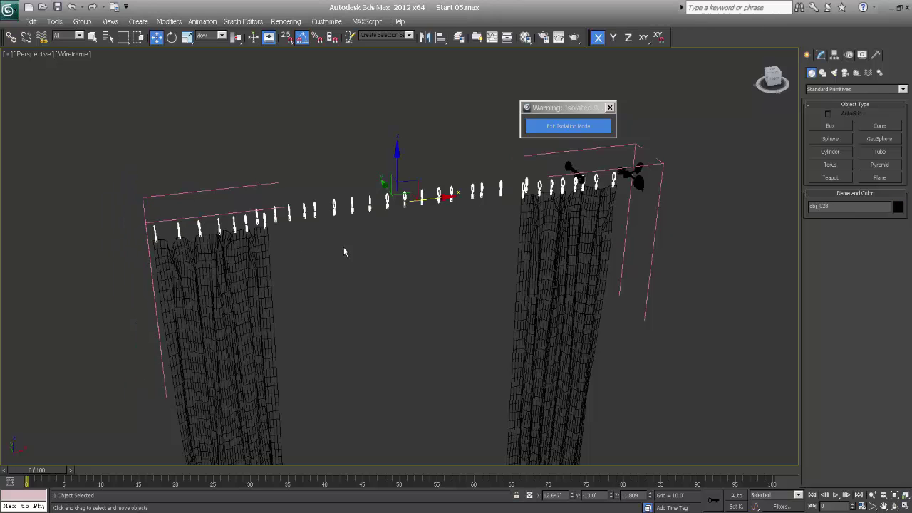
key("Delete")
left_click(583, 181)
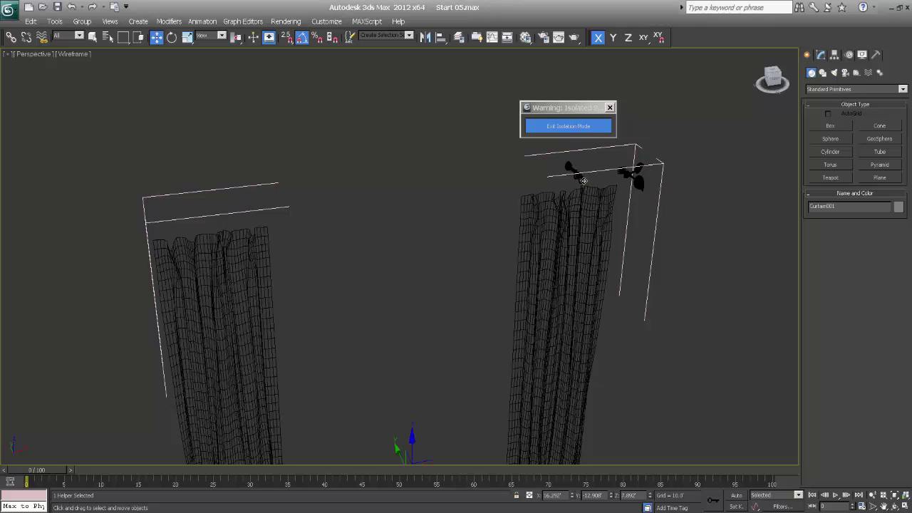
left_click(571, 169)
key("Delete")
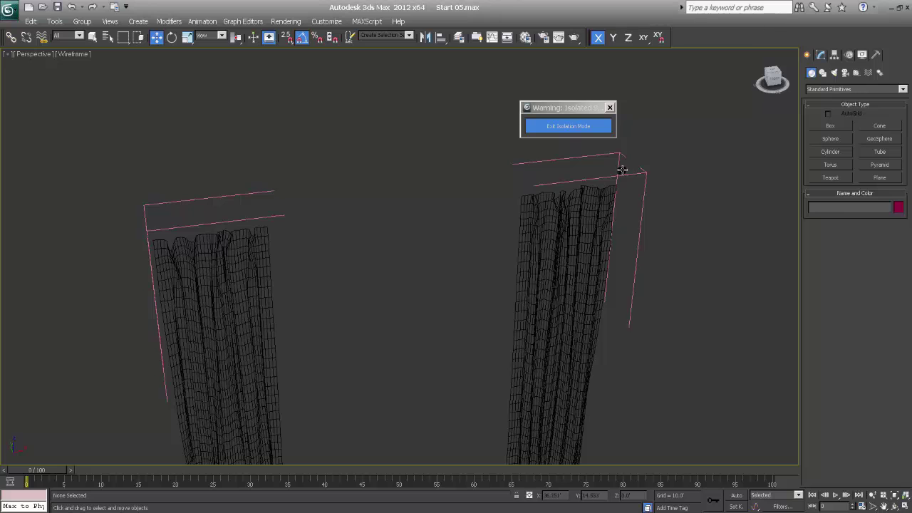
left_click(621, 170)
key("Delete")
Step: Delete the two tiebacks beside the remaining straight drapes
scroll(399, 264, "down", 6)
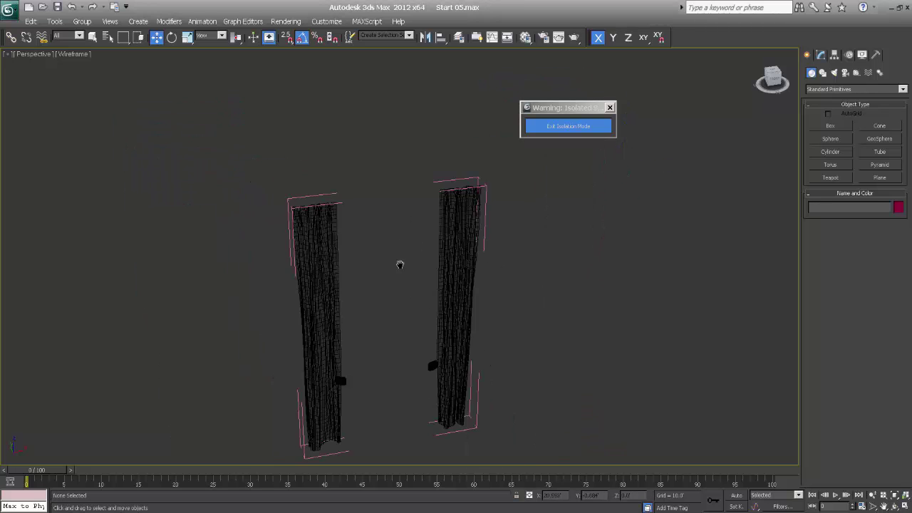
middle_click_drag(413, 312, 346, 254, "alt")
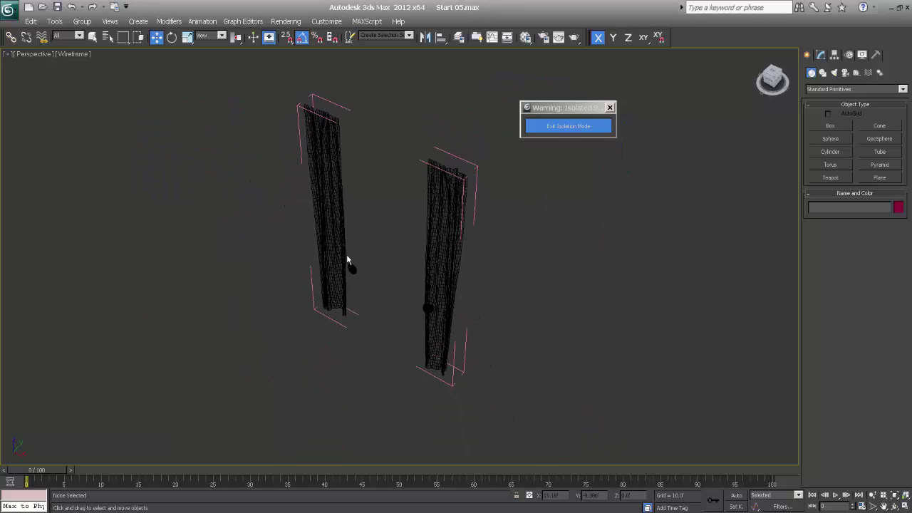
left_click(354, 266)
left_click(384, 281)
middle_click_drag(411, 307, 458, 285, "alt")
left_click(324, 231)
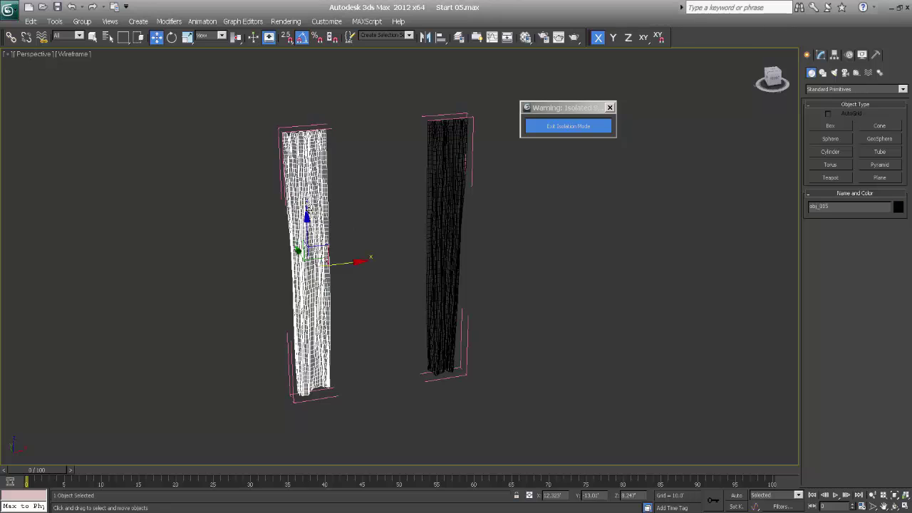
left_click_drag(344, 263, 285, 260)
key("ctrl+z")
Step: Close the copied curtain's group and exit isolation mode to bring back the rest of the house
left_click(82, 20)
left_click(87, 71)
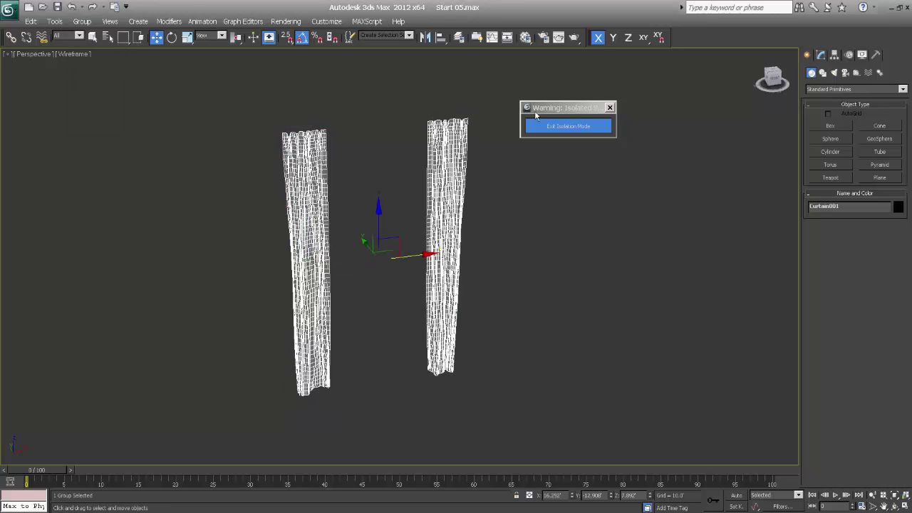
left_click(576, 126)
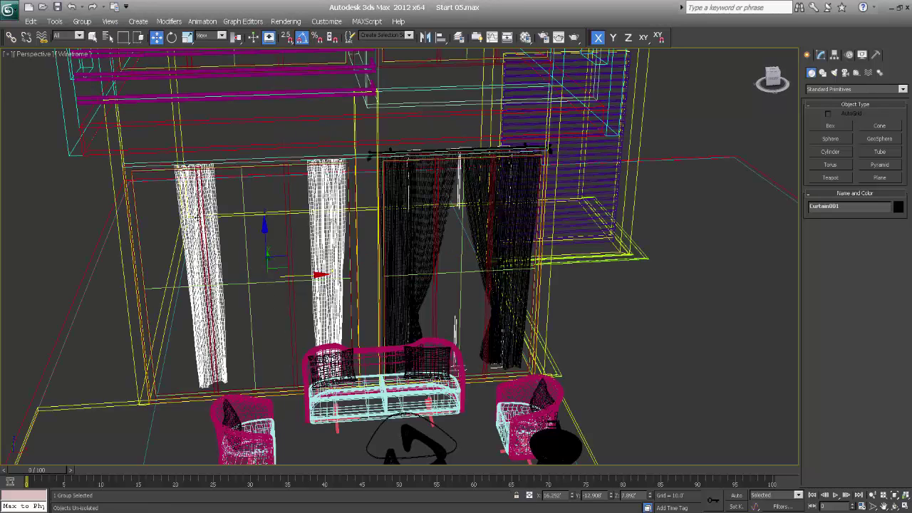
Step: Reopen the copied curtain's group and move its left drape along X to the panels' outer edge, at about X 10.152'
left_click(82, 21)
left_click(92, 70)
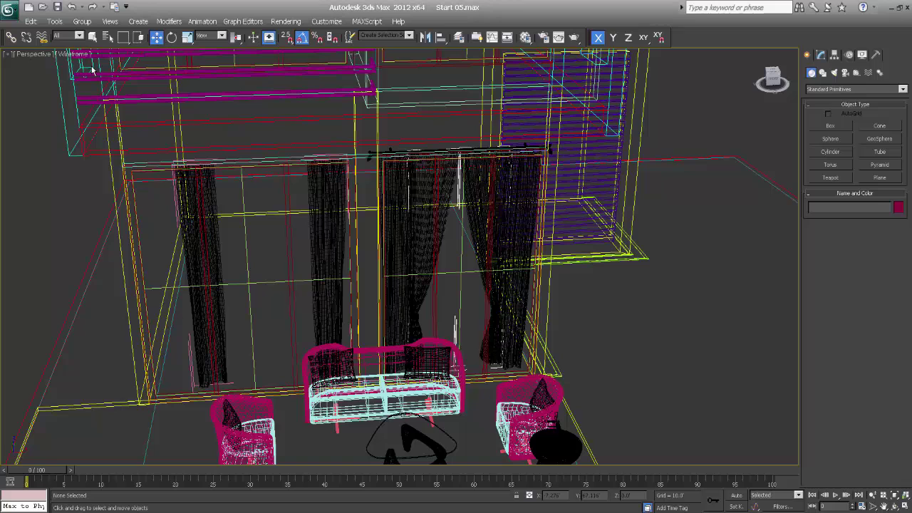
left_click(217, 262)
left_click_drag(251, 278, 211, 276)
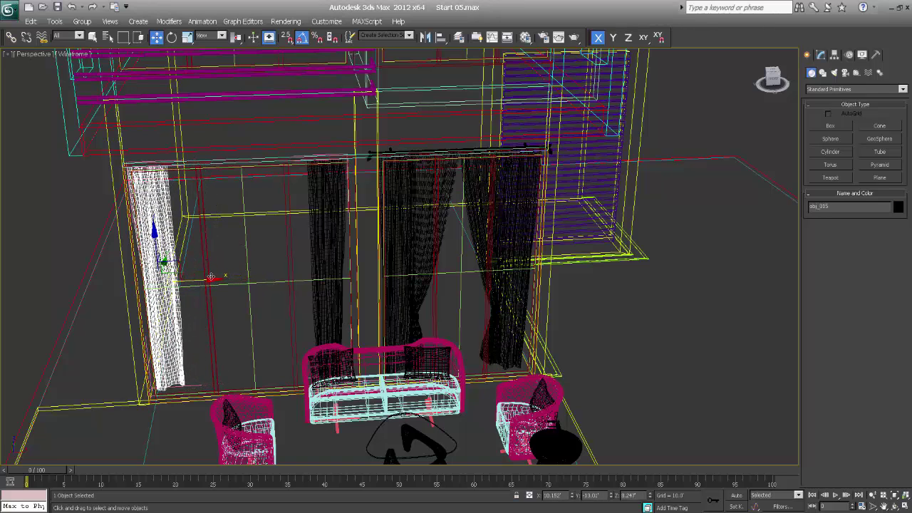
mouse_move(229, 269)
middle_mouse_down("alt")
mouse_move(230, 261)
mouse_move(223, 265)
middle_mouse_up("alt")
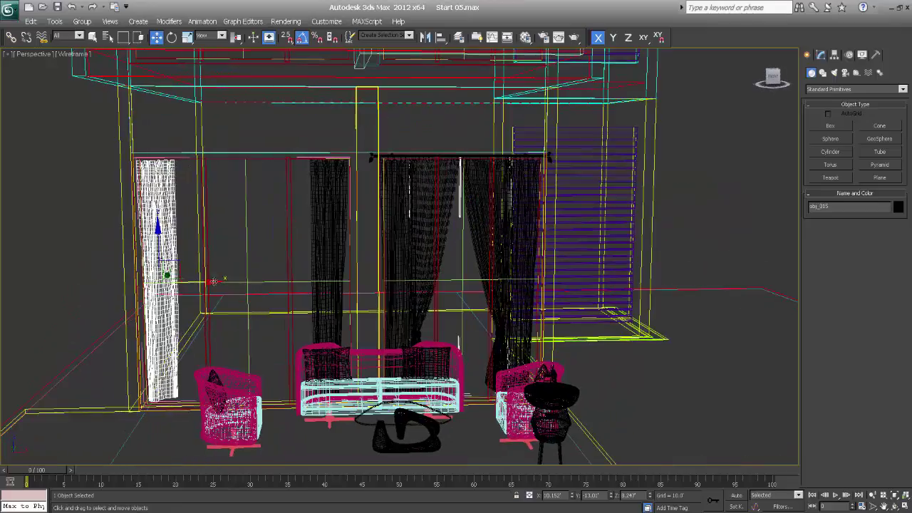
mouse_move(278, 303)
middle_mouse_down("alt")
mouse_move(250, 319)
mouse_move(276, 310)
mouse_move(275, 318)
mouse_move(271, 301)
middle_mouse_up("alt")
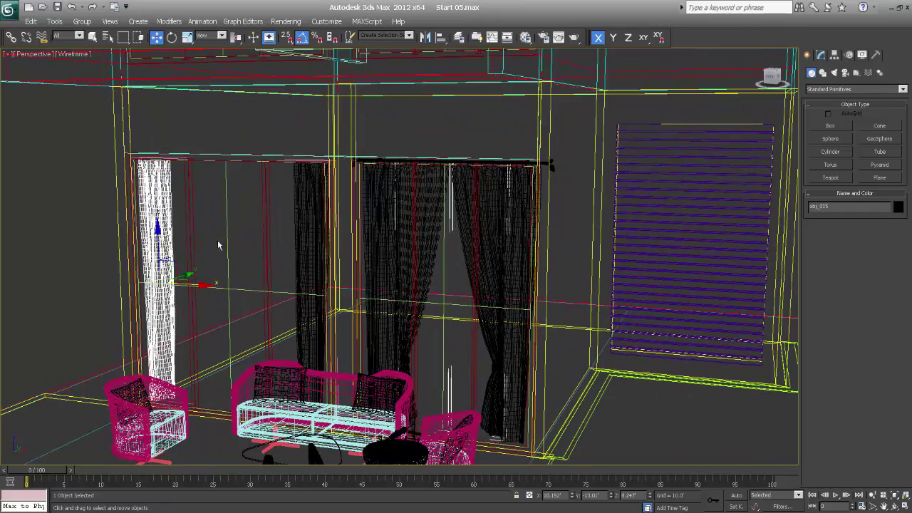
middle_click_drag(219, 245, 217, 220, "alt")
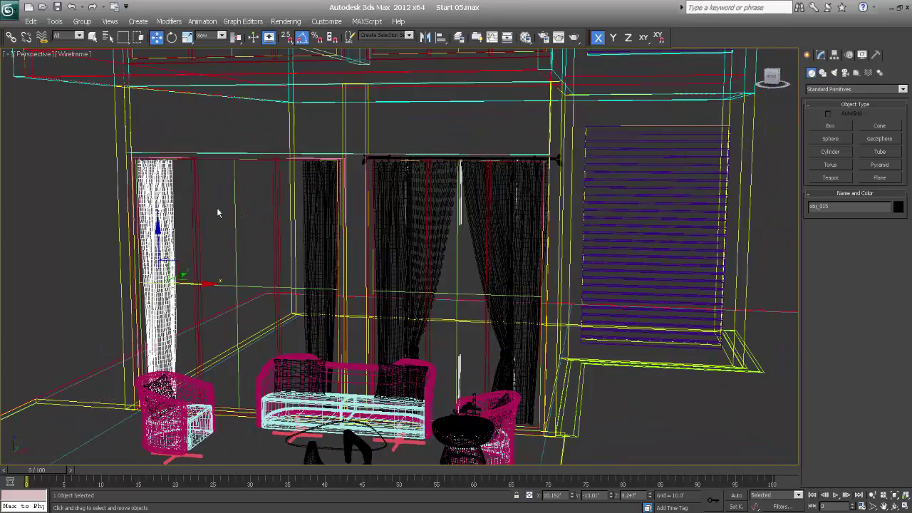
Step: Close the copied curtain's group and show the house in shaded perspective
middle_click_drag(234, 267, 190, 210, "alt")
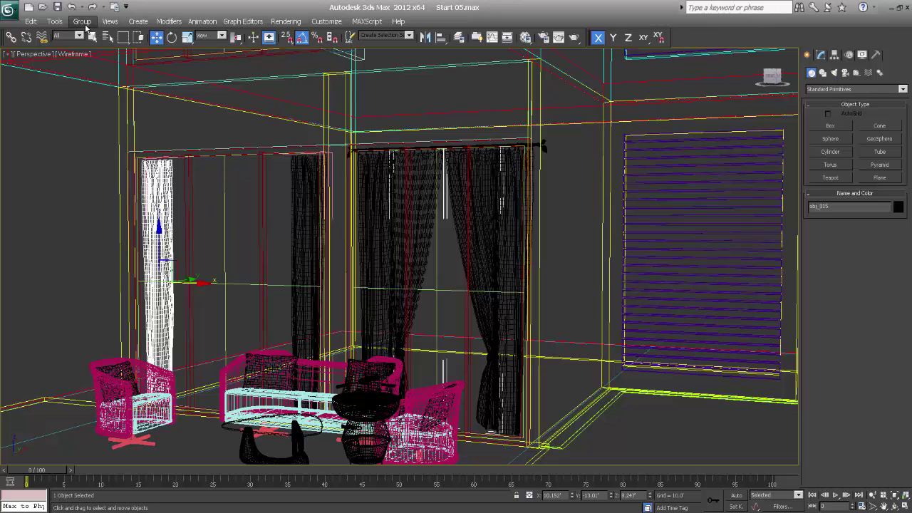
left_click(82, 21)
left_click(89, 71)
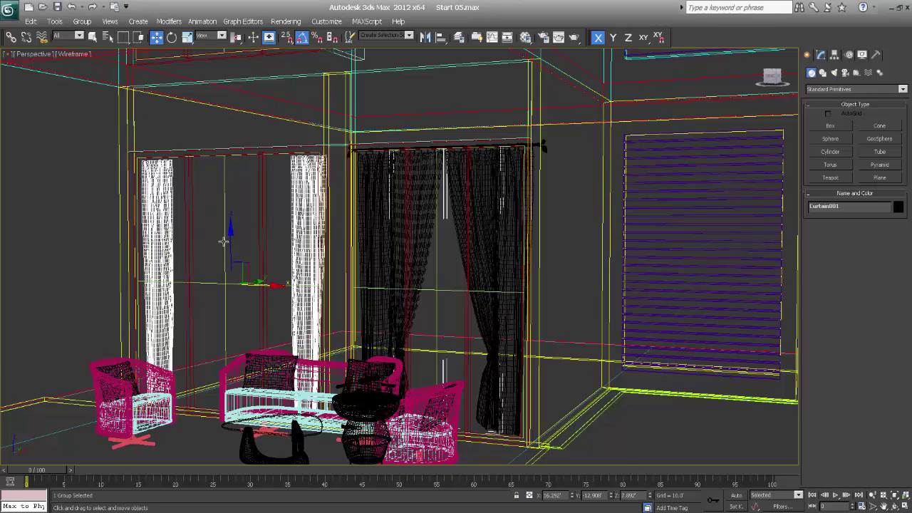
key("t")
scroll(222, 245, "down", 2)
middle_click_drag(309, 341, 328, 313)
key("p")
scroll(278, 318, "down", 2)
scroll(318, 293, "down", 5)
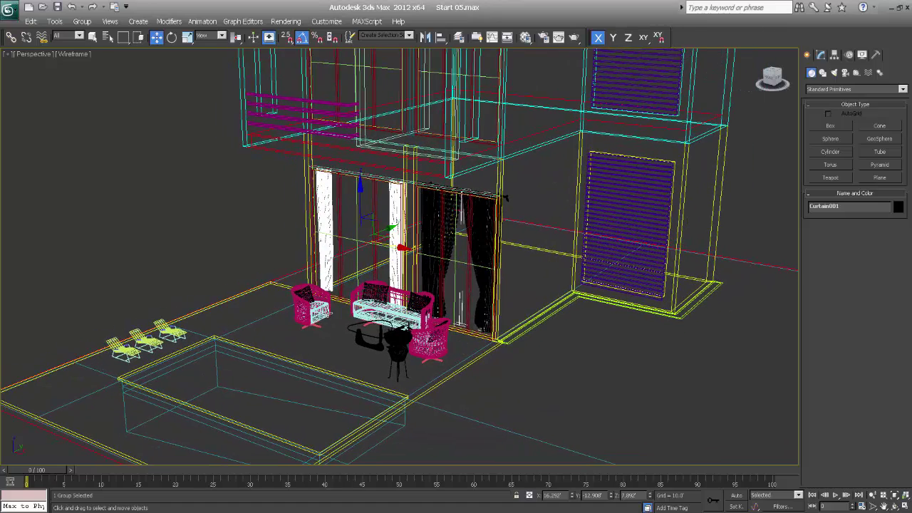
key("F3")
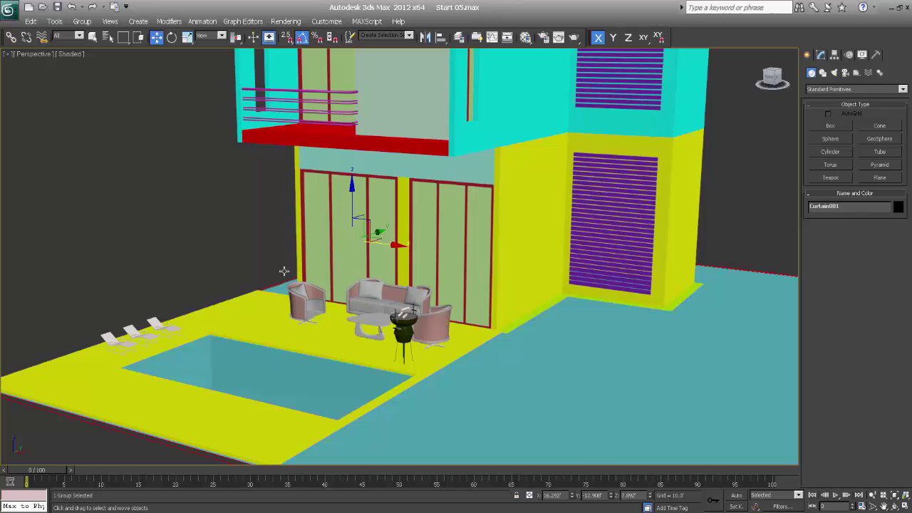
Step: Group the four selected lamp objects under the name Hanging lamp
key("q")
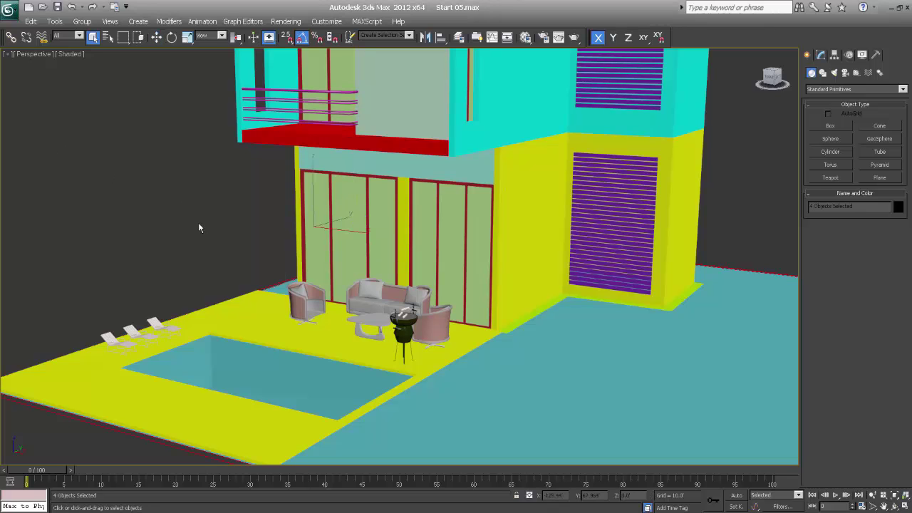
key("t")
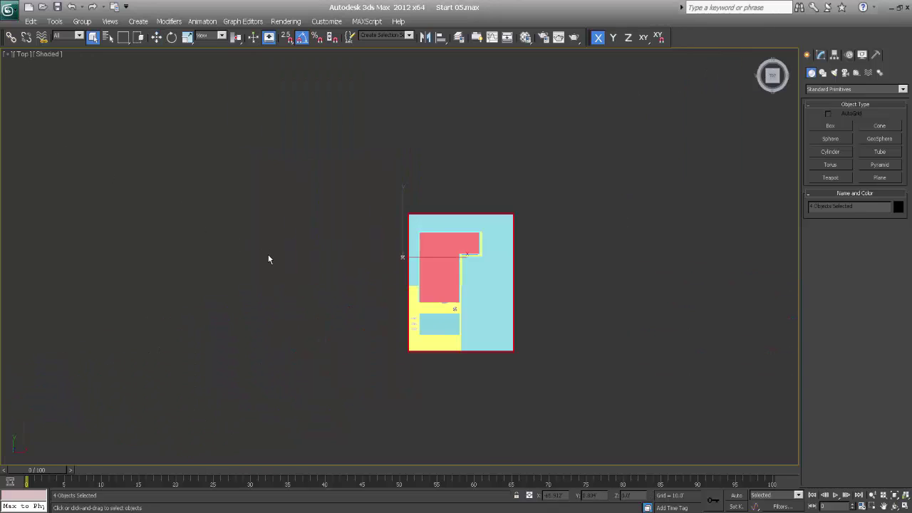
key("z")
key("F3")
scroll(356, 242, "down", 6)
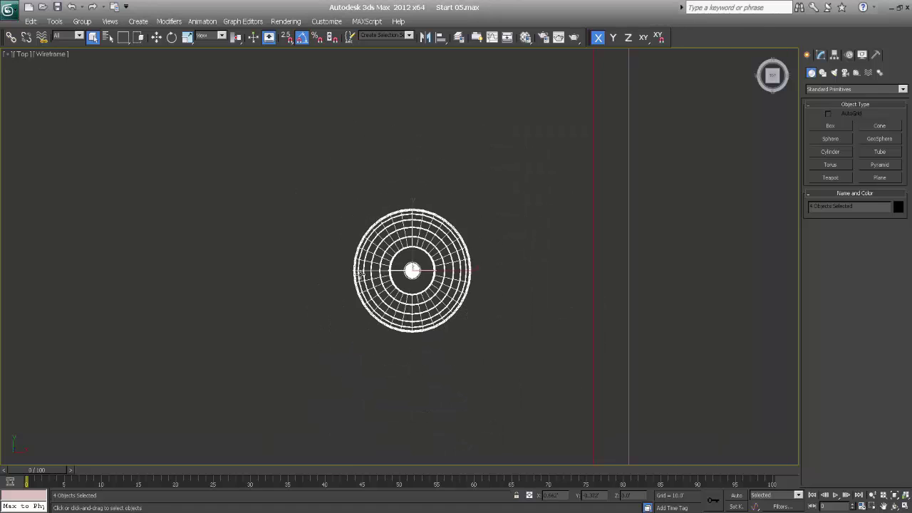
left_click(322, 191)
left_click_drag(479, 344, 479, 343)
left_click(82, 21)
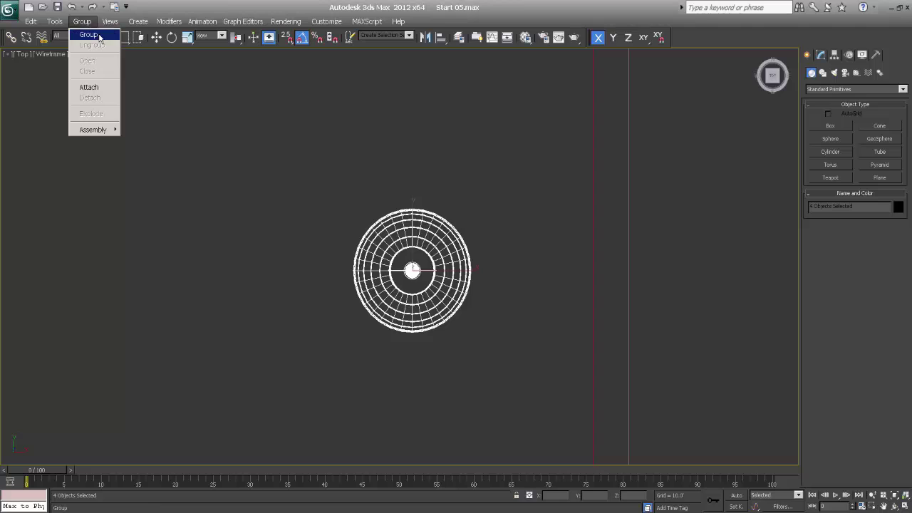
left_click(84, 33)
type("Han")
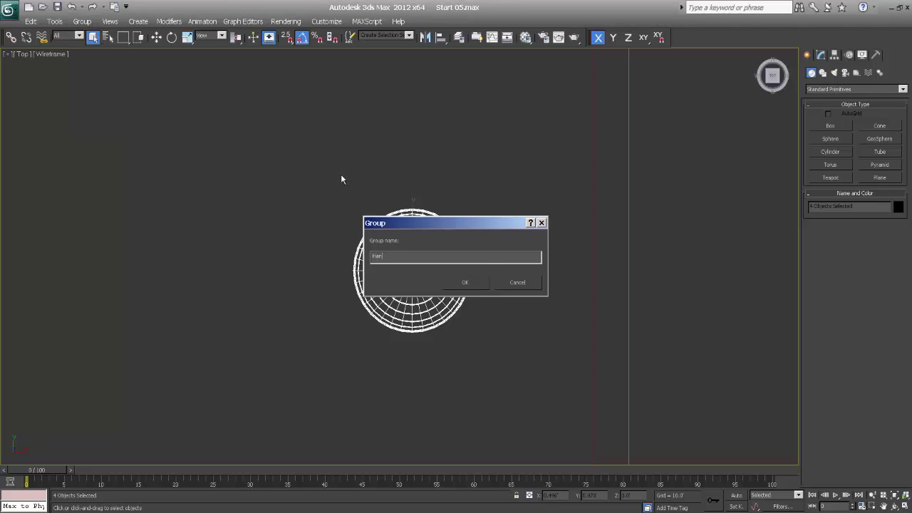
type("ging lamp")
key("Return")
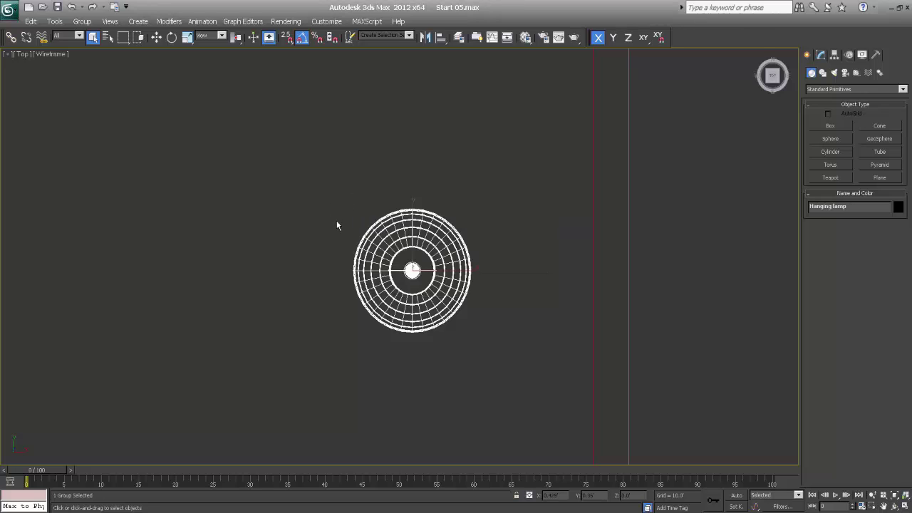
Step: Move the hanging lamp in plan onto the deck beside the left armchair, at about X 11.6', Y -20.1'
scroll(337, 225, "down", 10)
key("w")
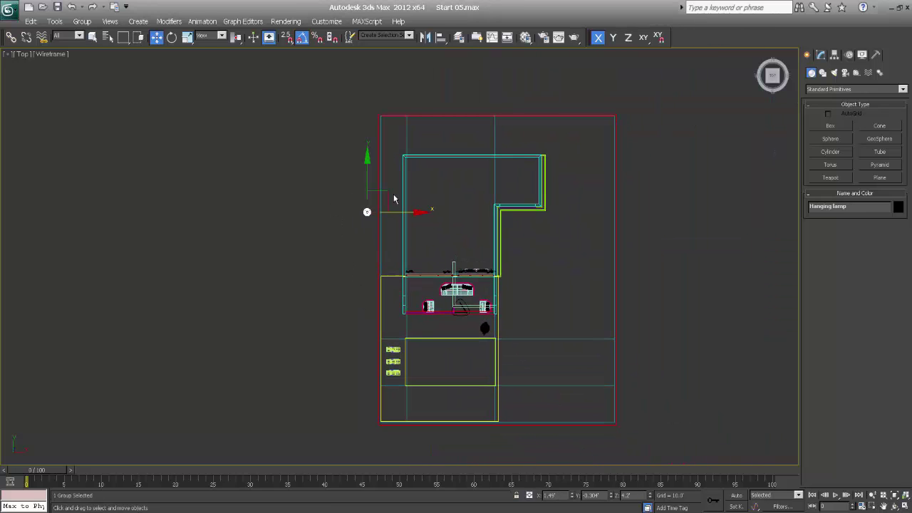
left_click_drag(389, 192, 434, 275)
scroll(435, 275, "up", 5)
middle_click_drag(466, 295, 425, 225)
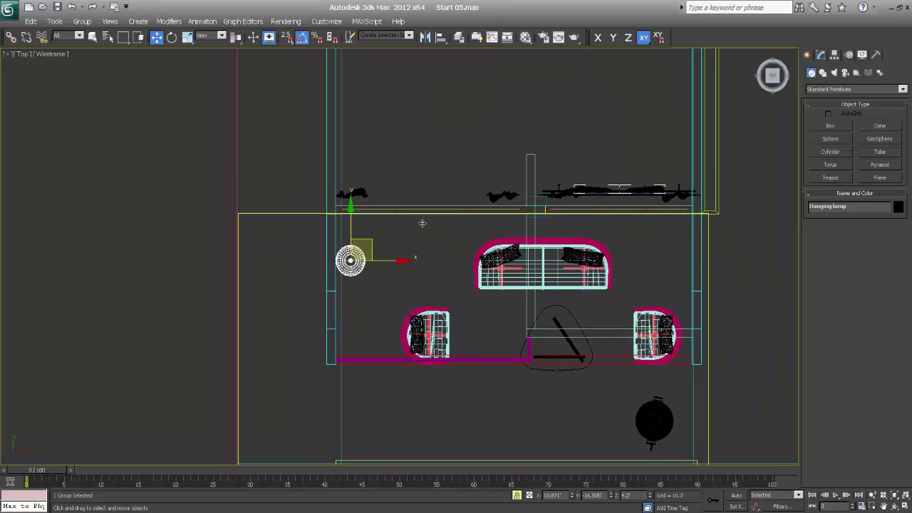
scroll(425, 227, "up", 4)
middle_click_drag(403, 185, 282, 235)
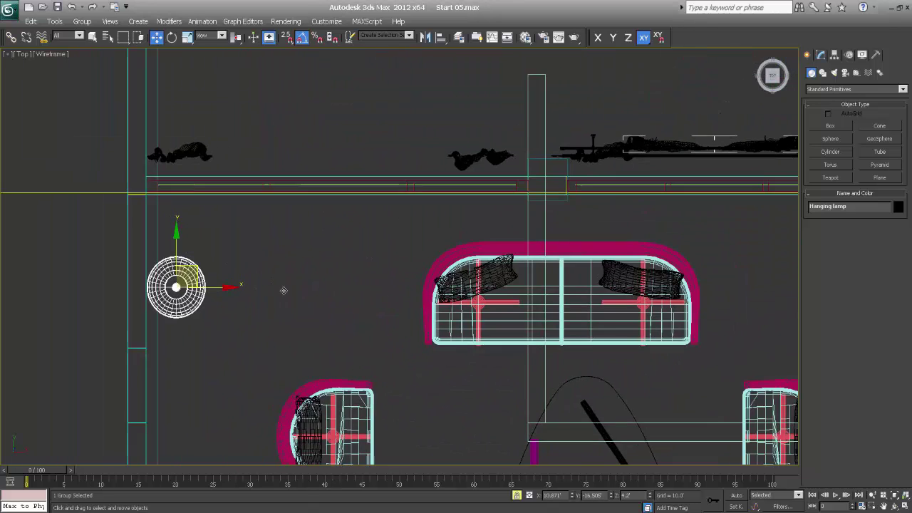
scroll(299, 292, "down", 4)
scroll(301, 295, "up", 1)
left_click_drag(326, 270, 326, 318)
Step: Raise the hanging lamp to just below the upper floor's overhang, at about Z 12.02'
key("p")
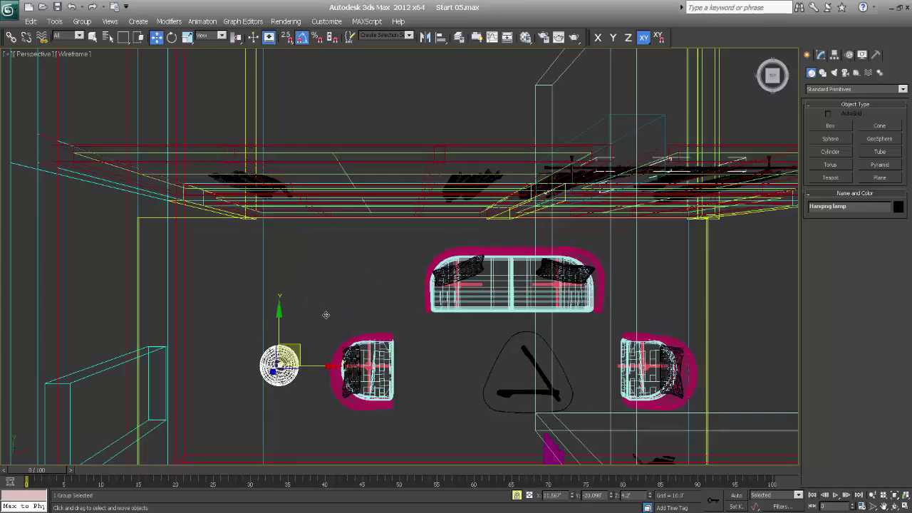
key("z")
key("F3")
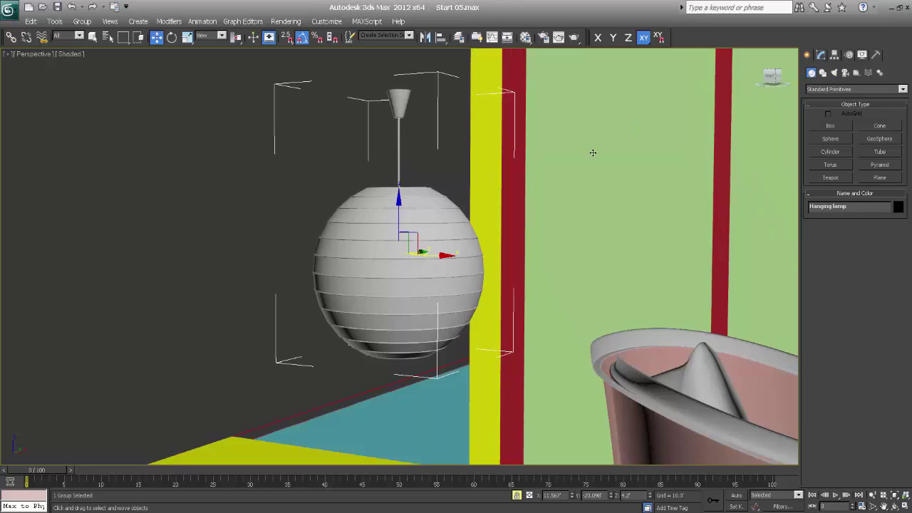
key("l")
scroll(499, 237, "down", 3)
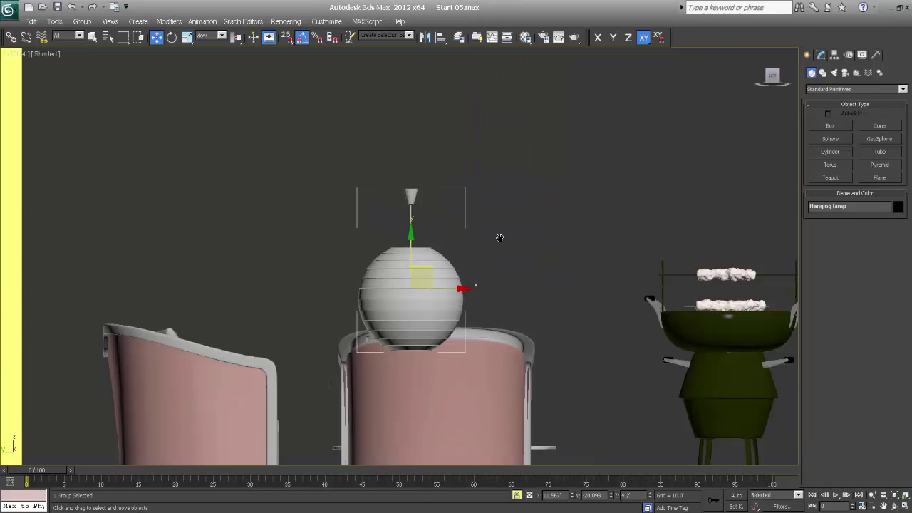
scroll(500, 238, "down", 5)
scroll(484, 267, "down", 2)
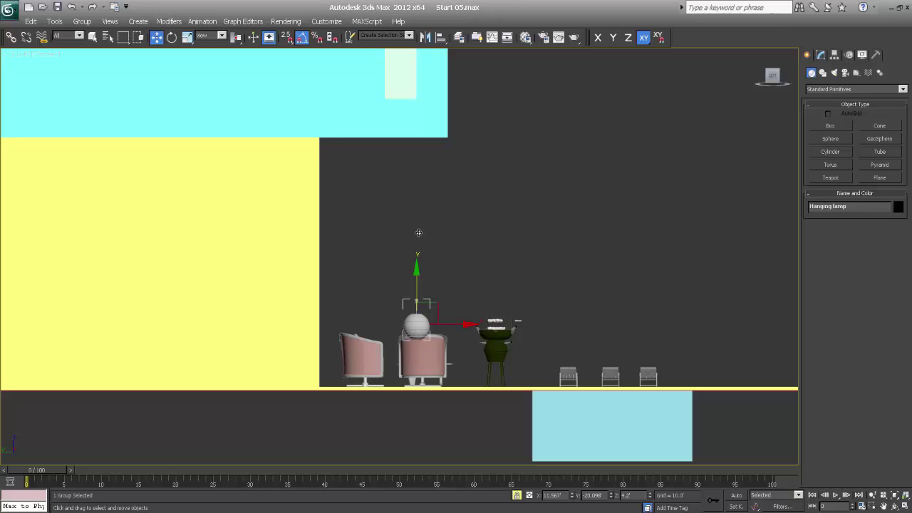
left_click_drag(416, 273, 413, 153)
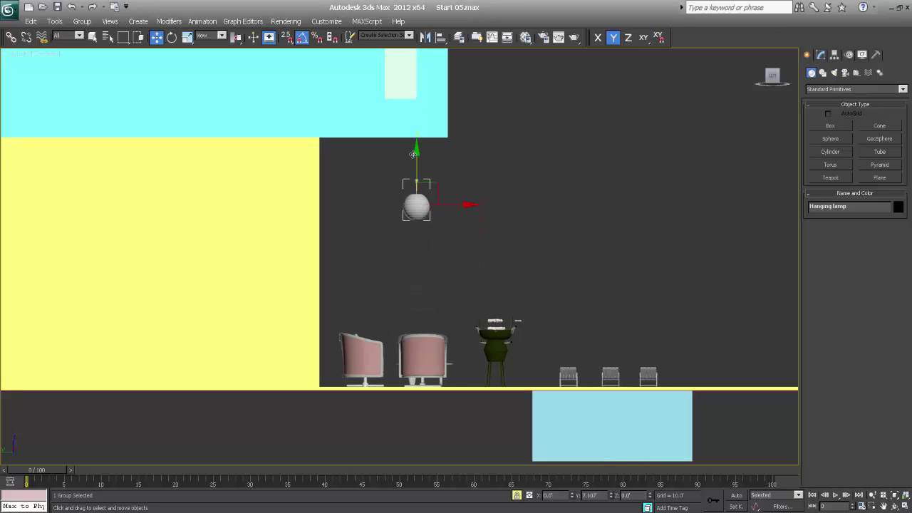
left_click_drag(413, 154, 411, 142)
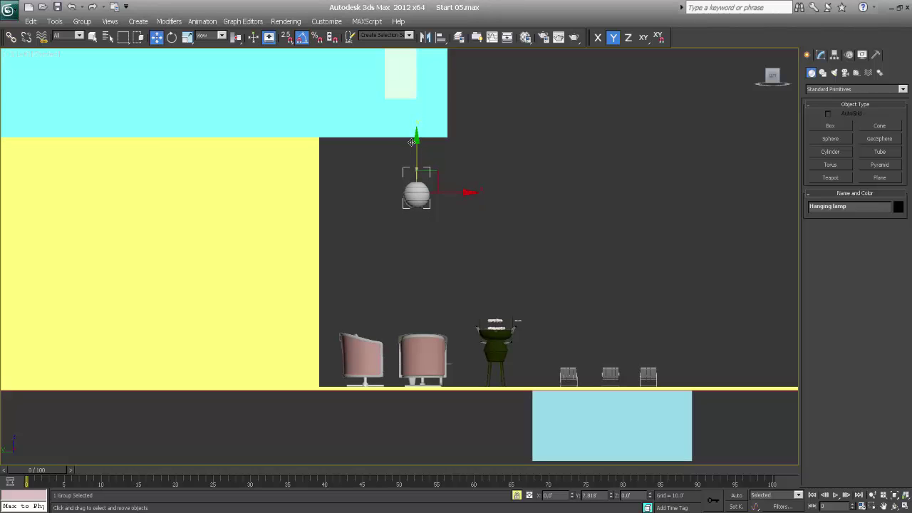
Step: Open the Hanging lamp group and start vertex editing on the mesh of its cord and ceiling mount
key("z")
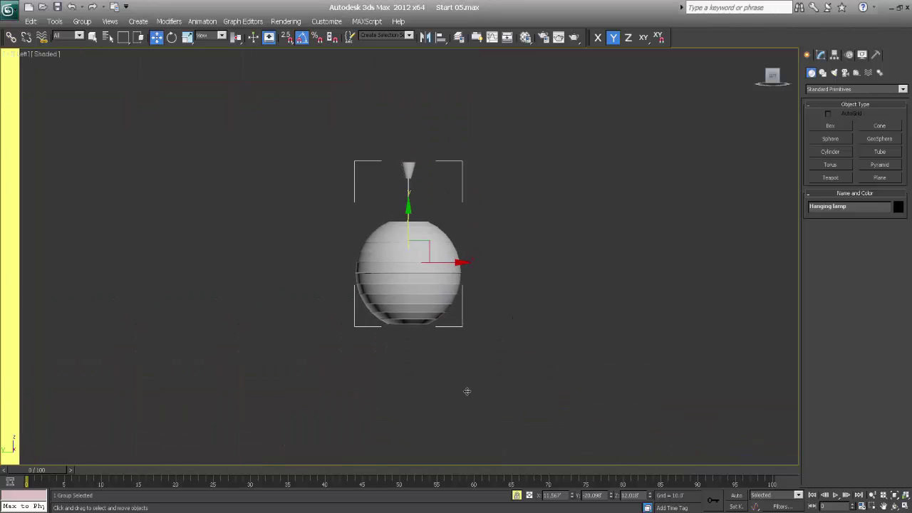
left_click(820, 55)
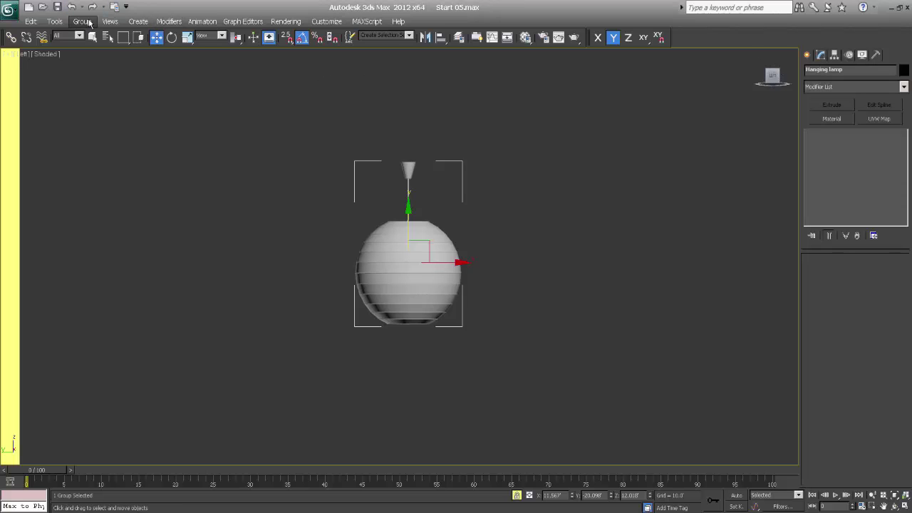
left_click(88, 23)
left_click(87, 60)
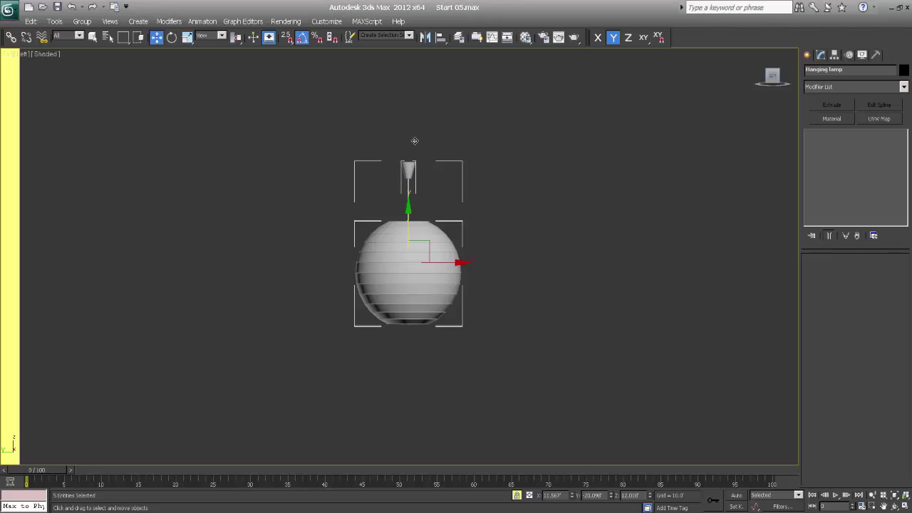
key("space")
left_click(409, 158)
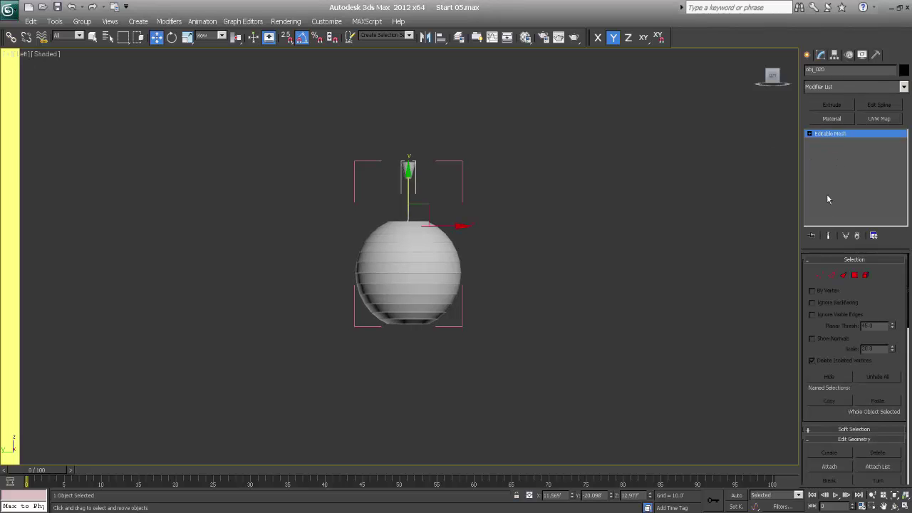
left_click(820, 275)
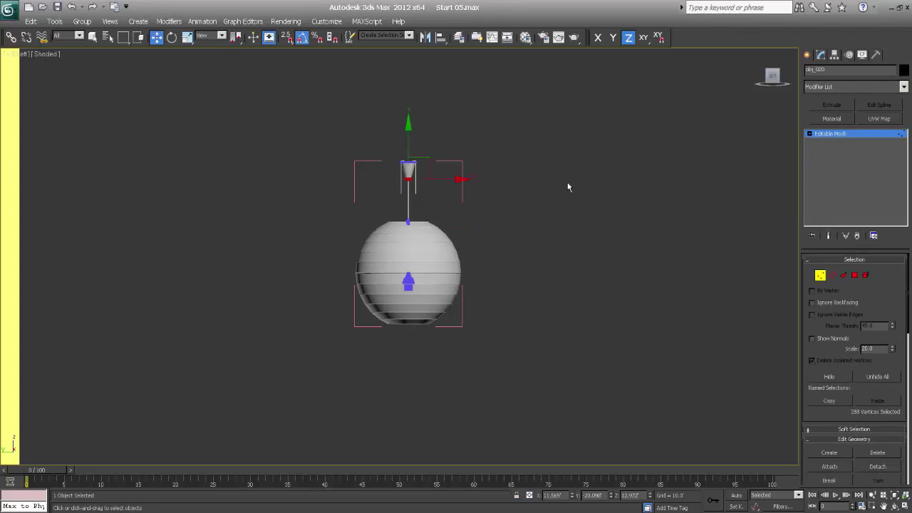
Step: Move the ceiling mount's vertices up to the overhang's underside, at about Z 14.78', to lengthen the lamp's cord
left_click_drag(456, 82, 397, 194, "ctrl")
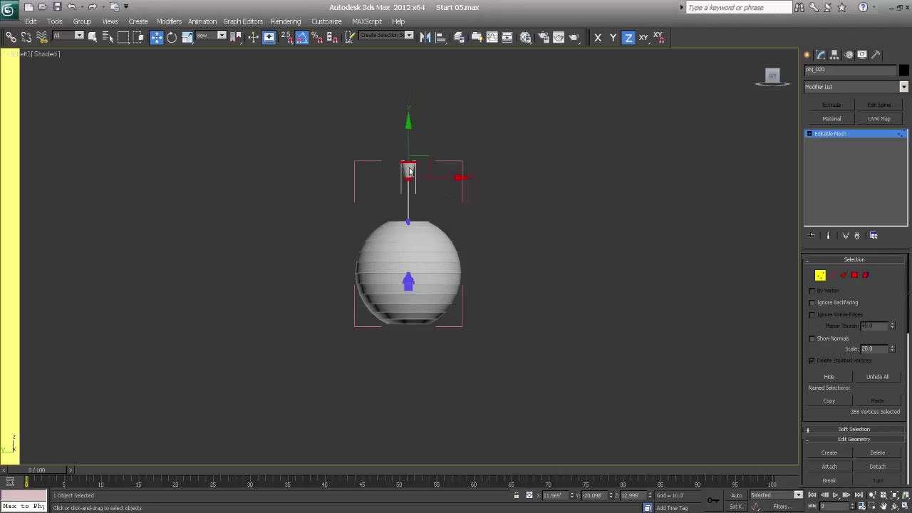
left_click_drag(411, 124, 413, 51)
middle_click_drag(464, 165, 453, 270)
scroll(464, 169, "down", 2)
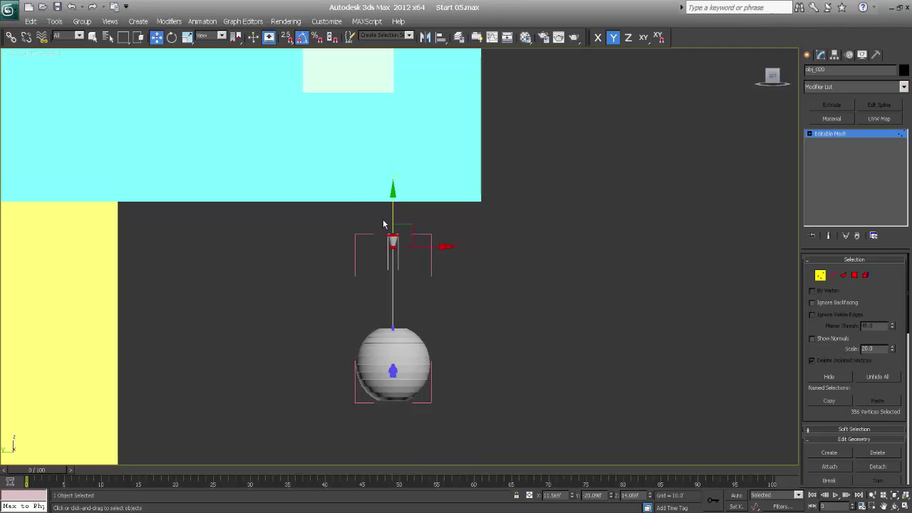
left_click_drag(392, 199, 392, 154)
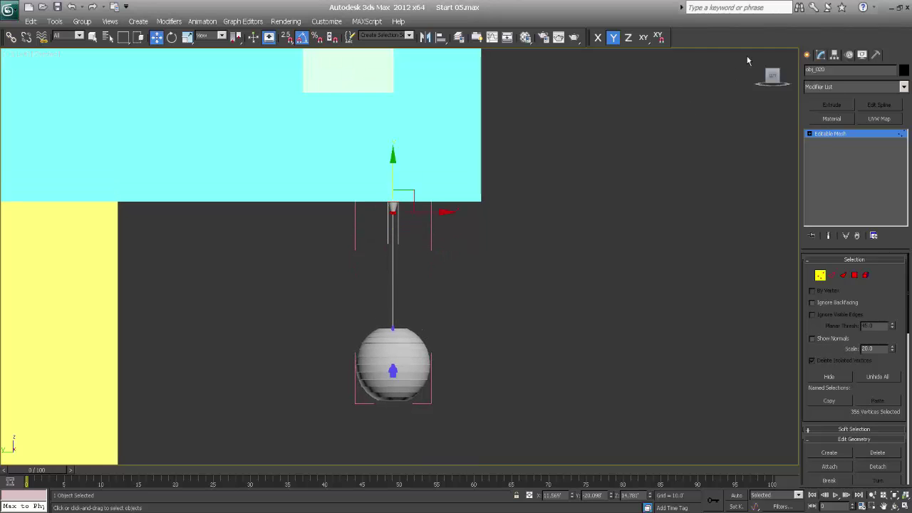
Step: Leave vertex editing, close the Hanging lamp group and check the lamp's position under the overhang
left_click(809, 54)
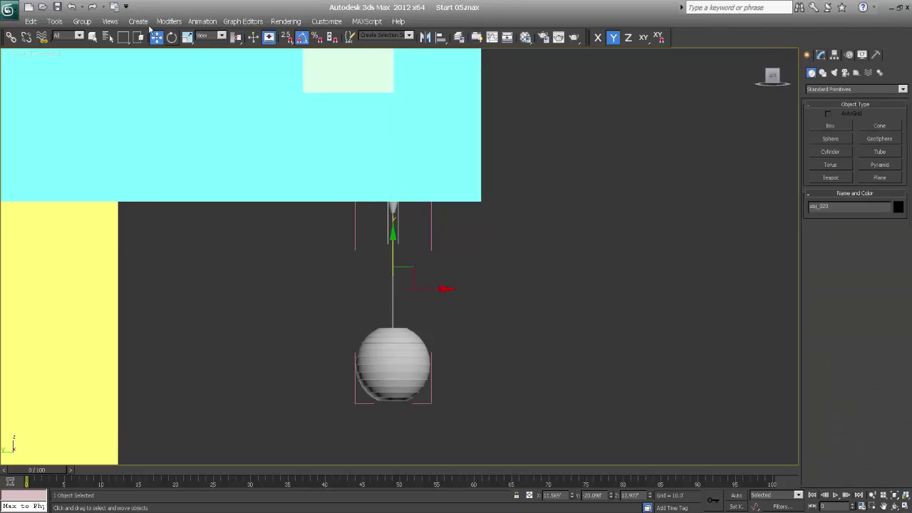
left_click(82, 22)
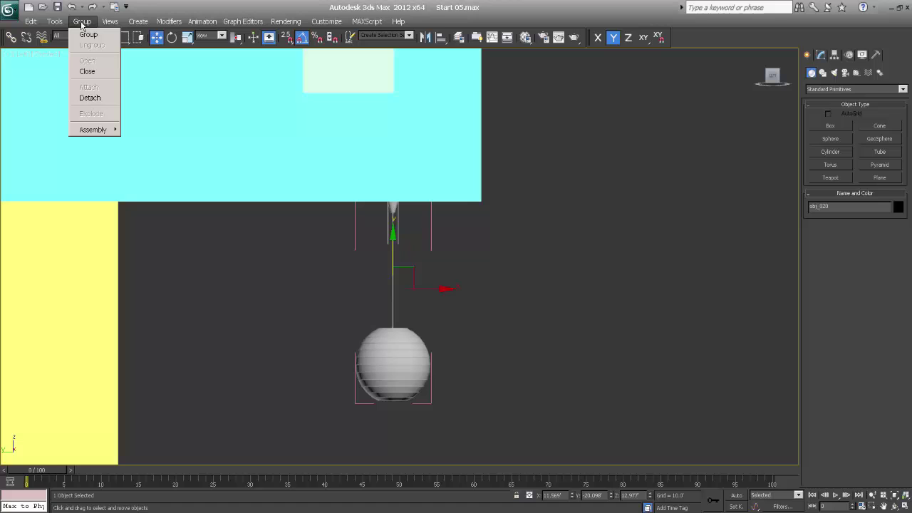
left_click(88, 71)
scroll(391, 319, "down", 3)
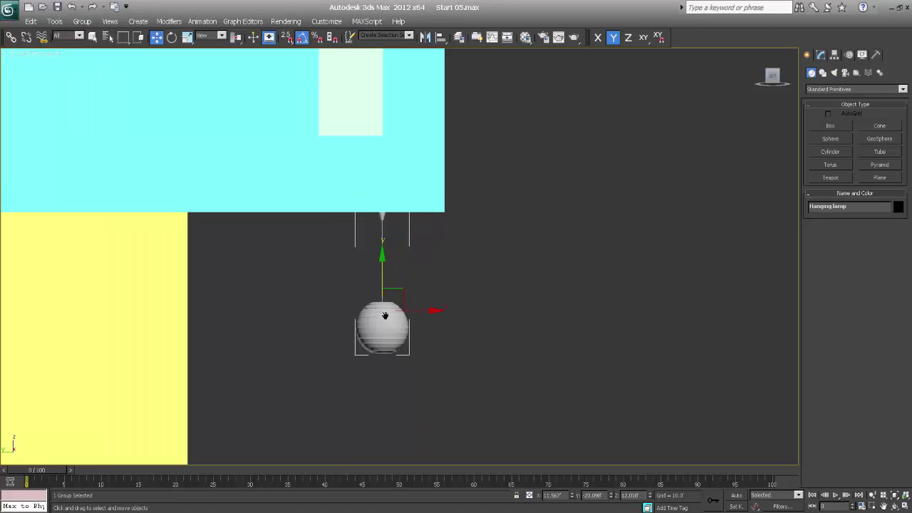
scroll(385, 315, "down", 2)
scroll(385, 315, "down", 2)
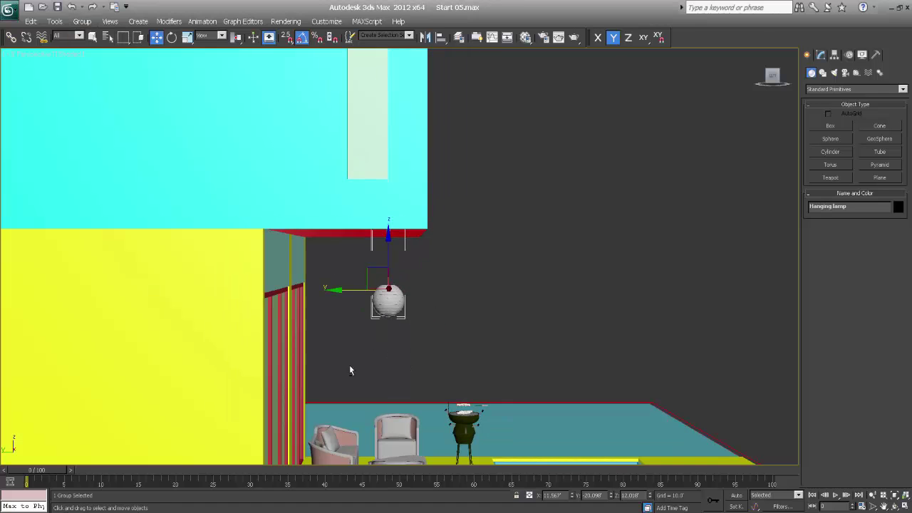
middle_click_drag(349, 364, 331, 378, "alt")
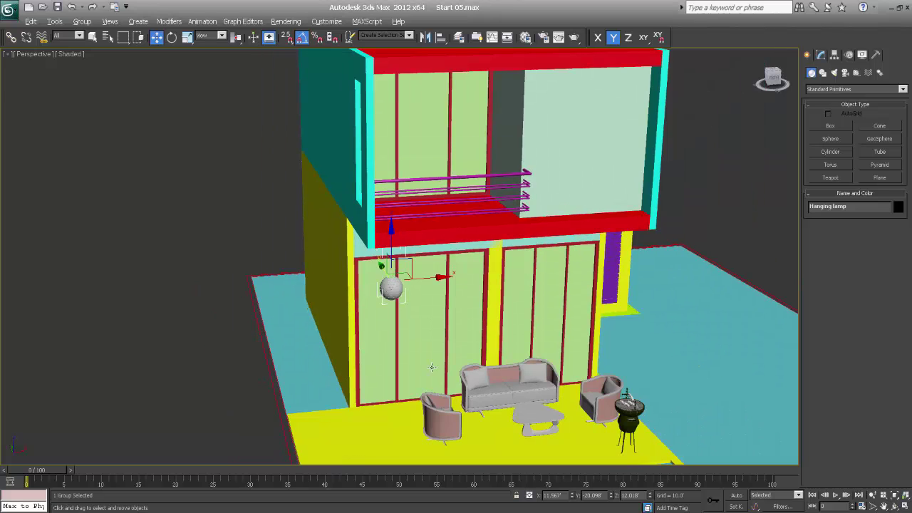
middle_click_drag(390, 370, 416, 357, "alt")
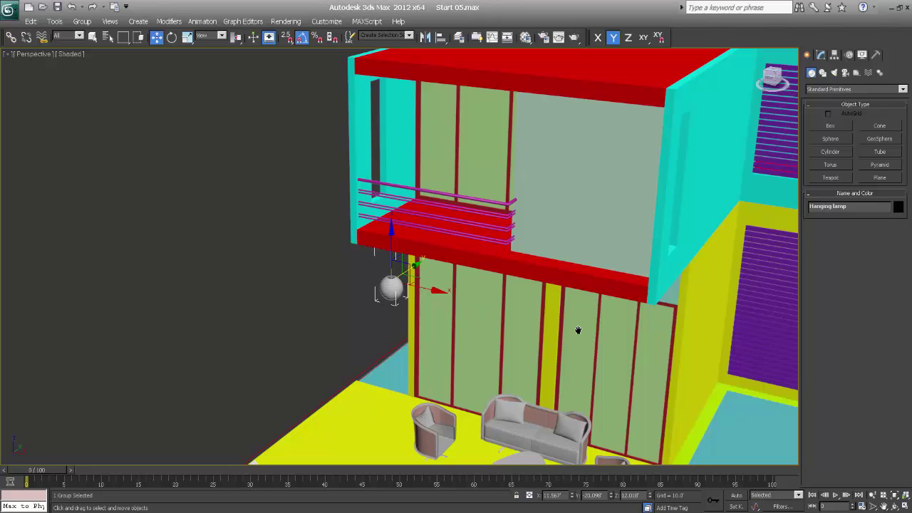
middle_click_drag(576, 328, 433, 333, "alt")
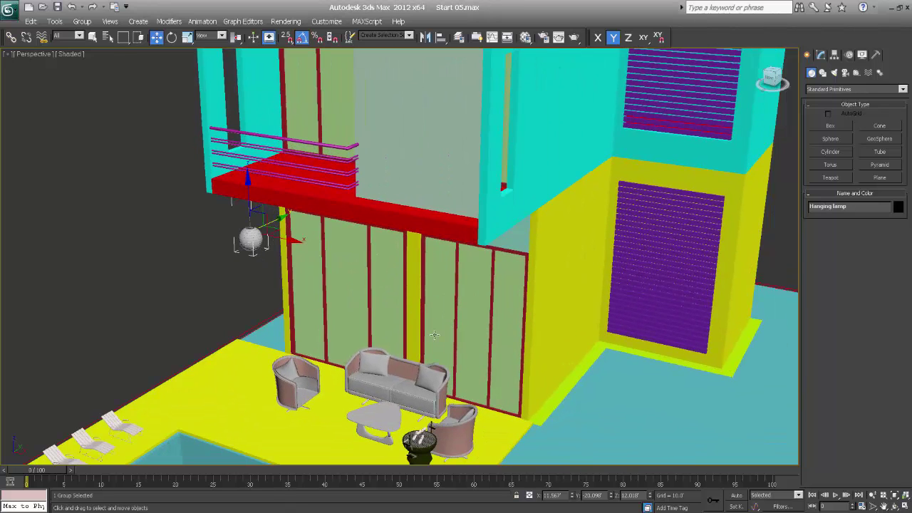
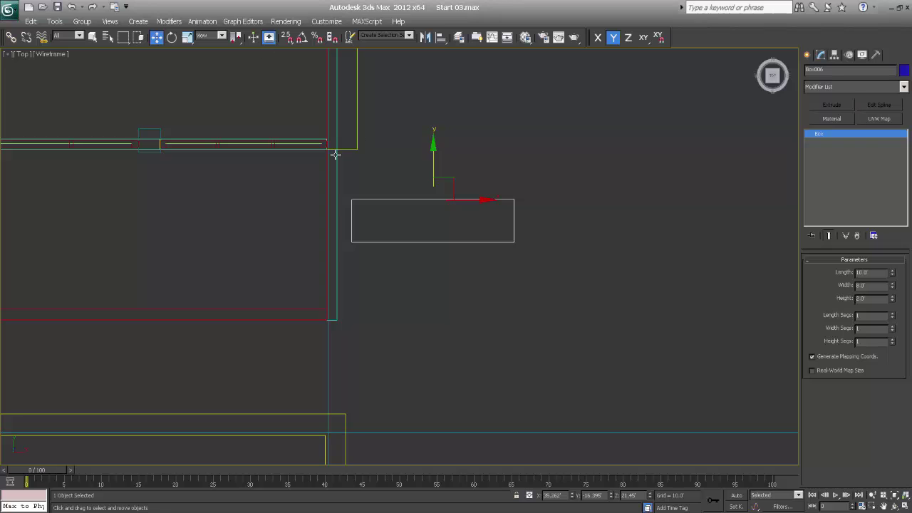
Step: Move the selected box through the upper-floor balcony's side wall, to about X 31.26' and Y -18.122'
left_click_drag(473, 200, 391, 199)
key("p")
scroll(392, 198, "down", 4)
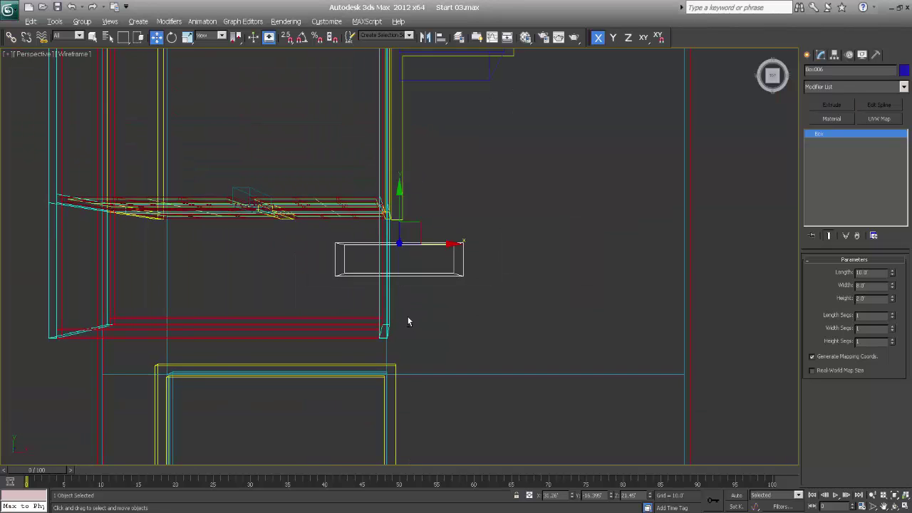
mouse_move(407, 320)
middle_mouse_down("alt")
mouse_move(360, 262)
mouse_move(409, 299)
middle_mouse_up("alt")
key("F3")
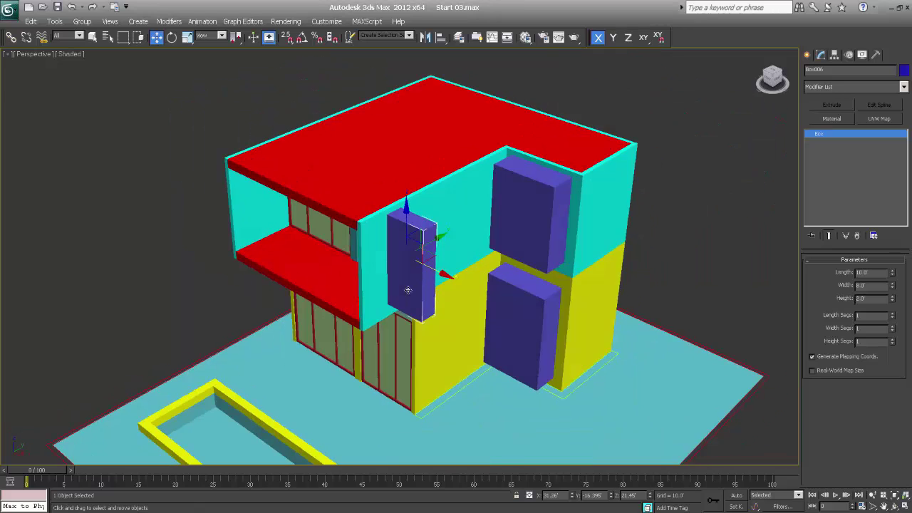
scroll(429, 268, "up", 2)
middle_click_drag(408, 256, 413, 261, "alt")
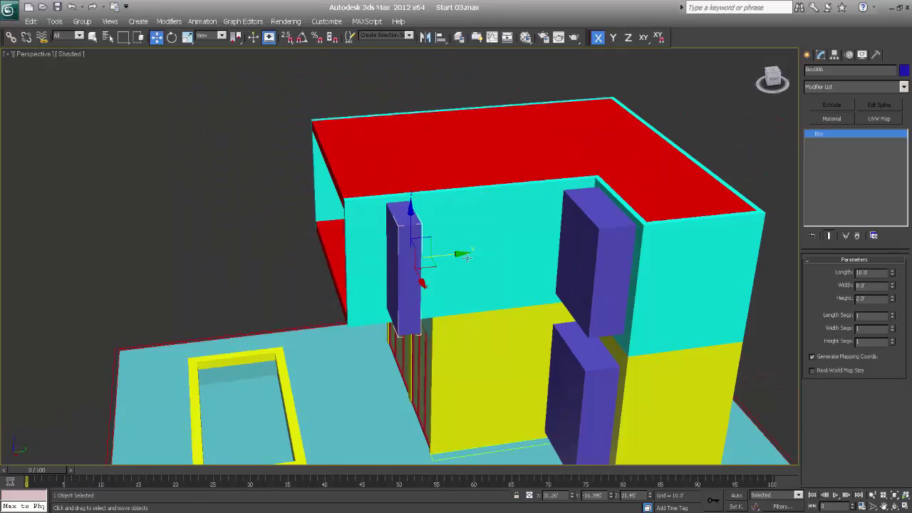
left_click_drag(456, 254, 437, 254)
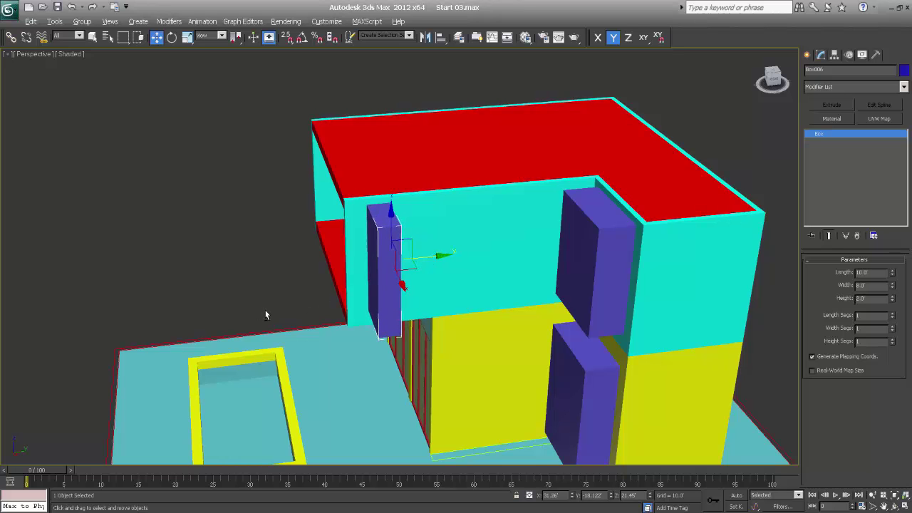
middle_click_drag(265, 314, 381, 283, "alt")
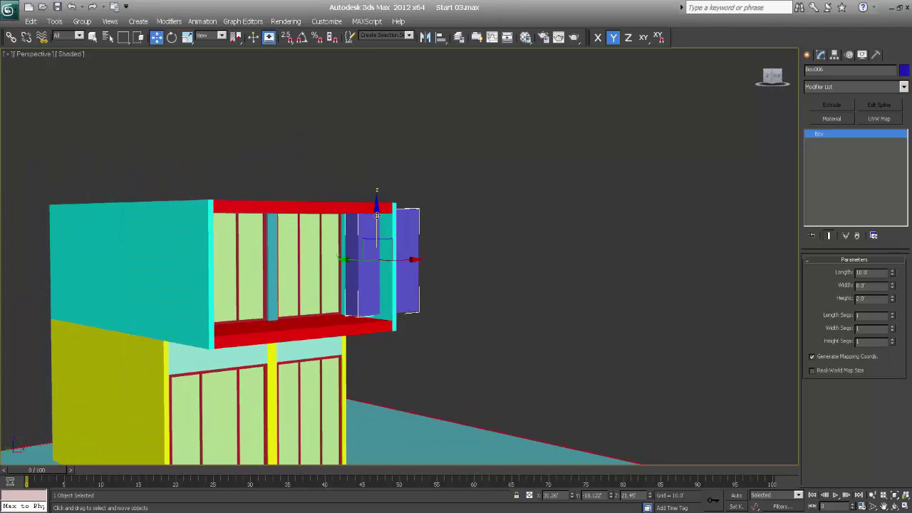
Step: Adjust the box's height between the balcony floor and roof slab to about Z 21.274', checking it from several sides
middle_click_drag(377, 214, 447, 275, "alt")
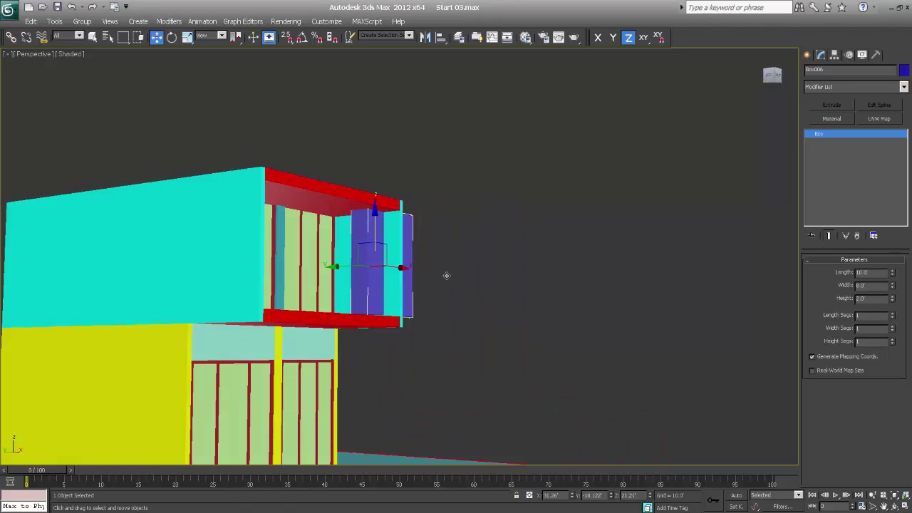
scroll(397, 256, "up", 8)
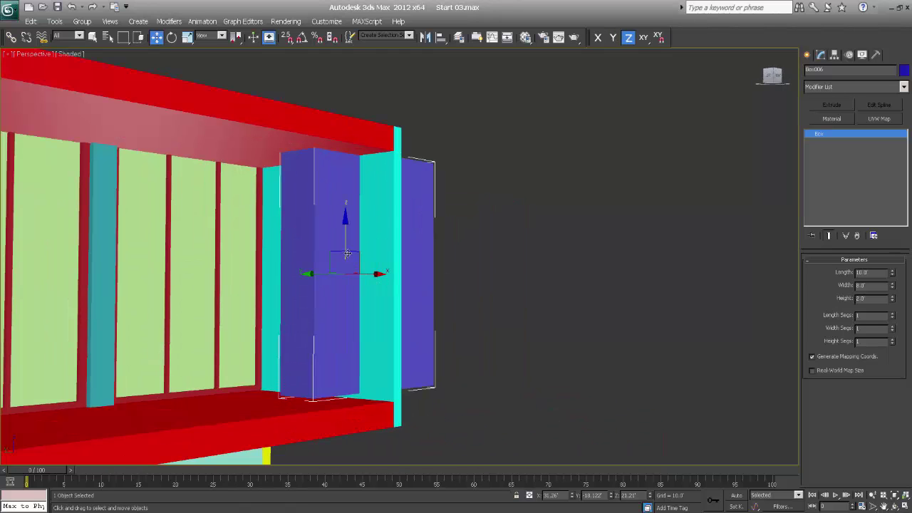
left_click_drag(345, 231, 347, 226)
middle_click_drag(347, 226, 596, 164, "alt")
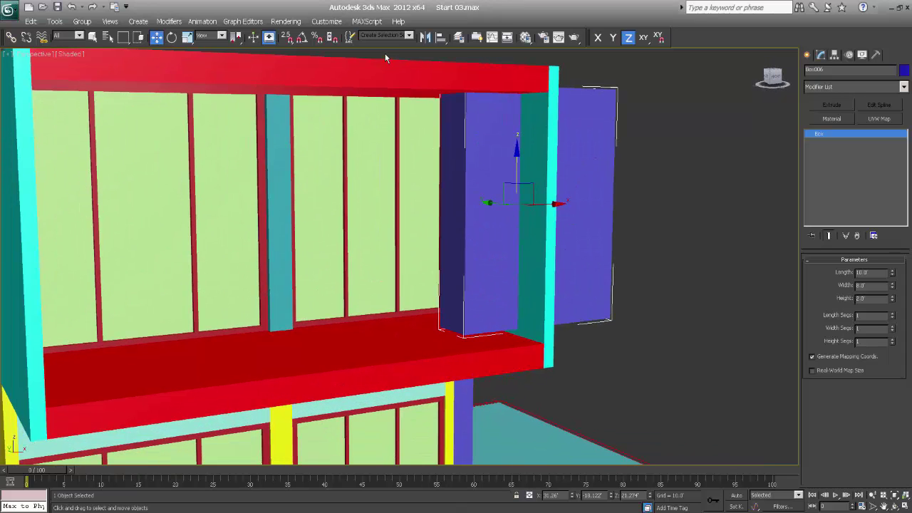
key("shift+z")
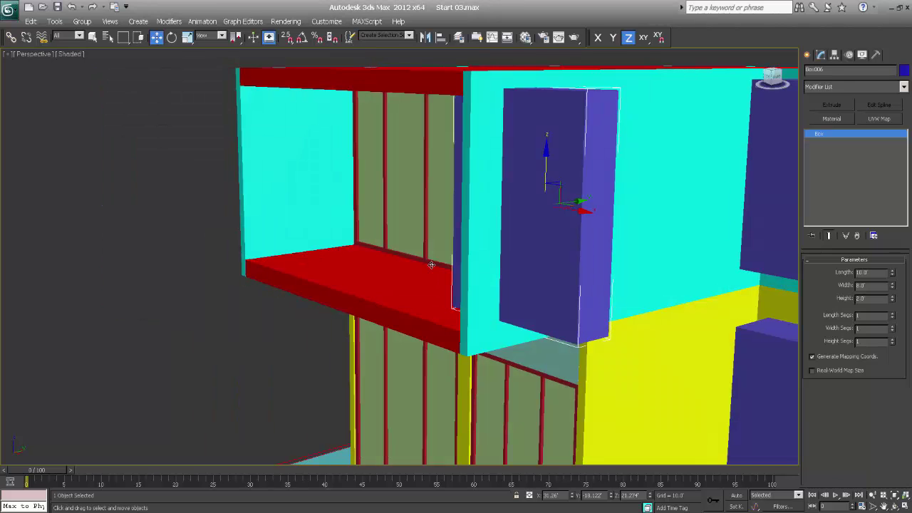
key("shift+z")
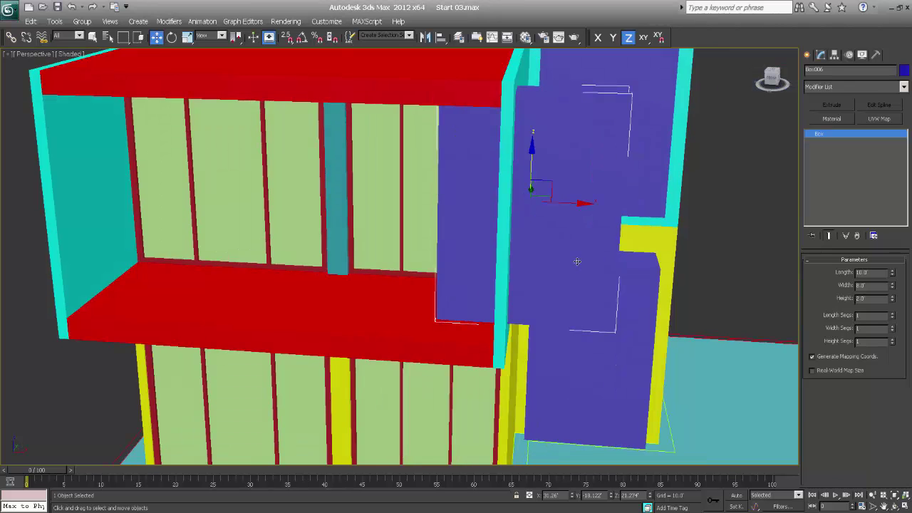
Step: Add an Edit Poly modifier to the balcony box and start vertex editing
left_click(869, 85)
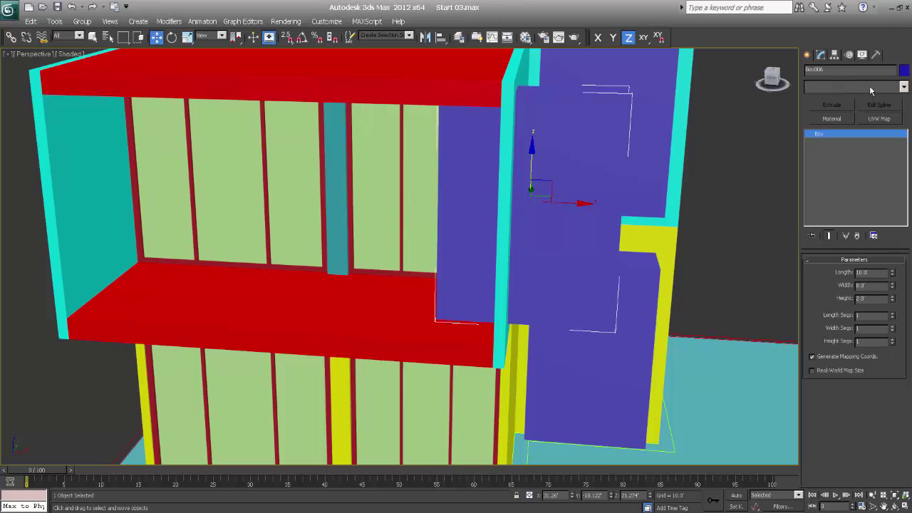
key("e")
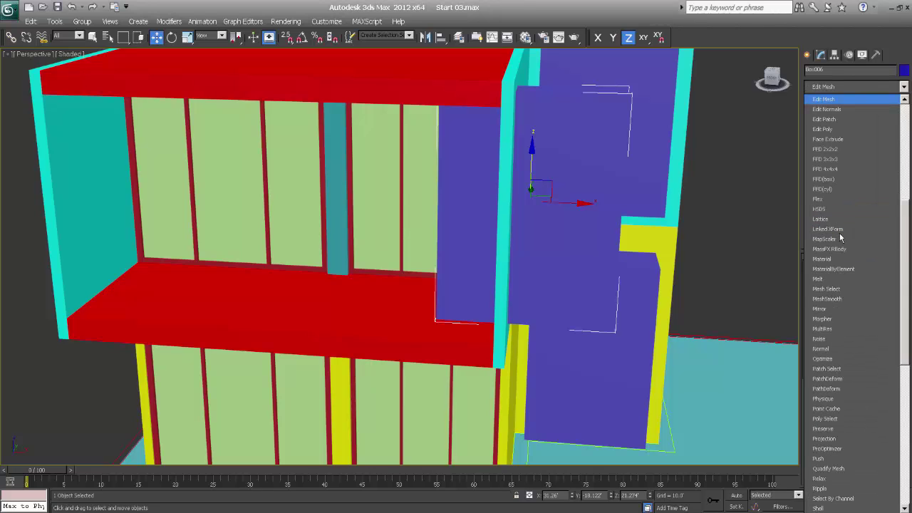
left_click(828, 129)
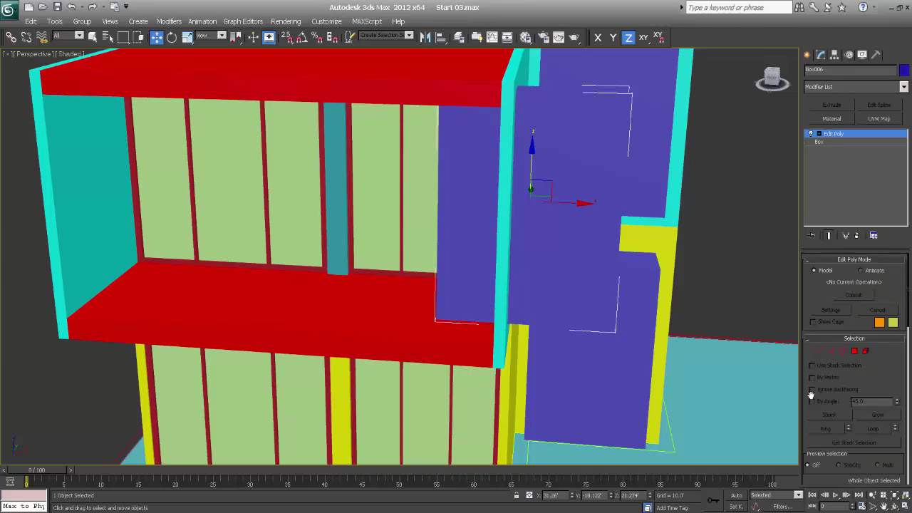
left_click(818, 352)
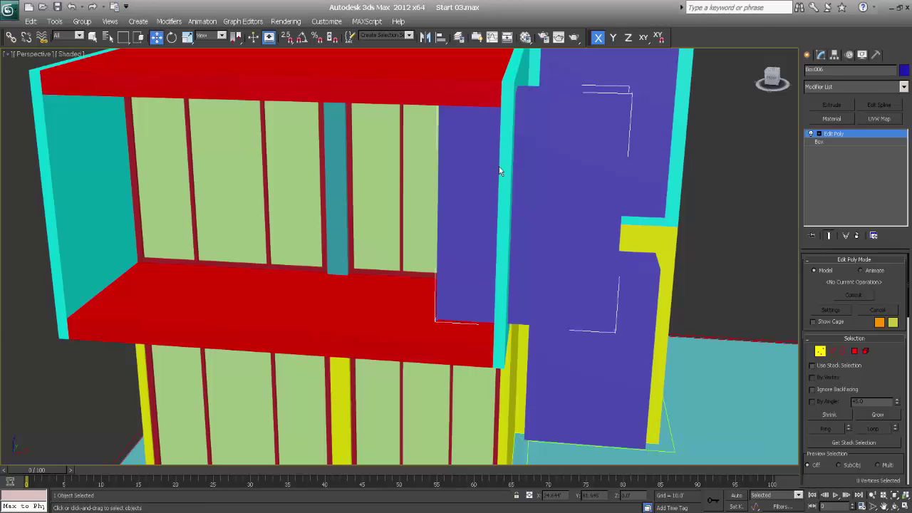
Step: Move the four vertices at the box's inner end along X past the opposite balcony wall, to about X 7.526'
key("F3")
left_click_drag(459, 213, 474, 350)
middle_click_drag(505, 254, 518, 266)
left_click_drag(516, 254, 112, 261)
middle_click_drag(112, 261, 206, 284, "alt")
key("F3")
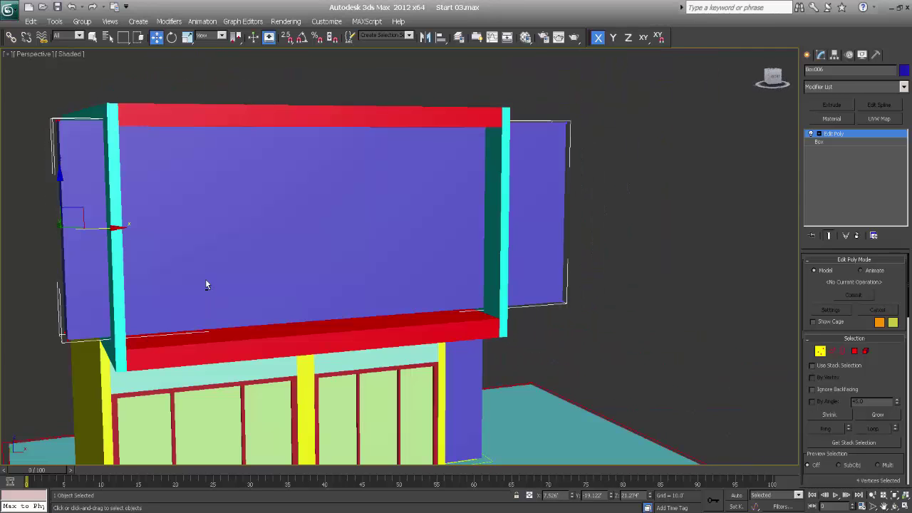
middle_click_drag(290, 276, 297, 277, "alt")
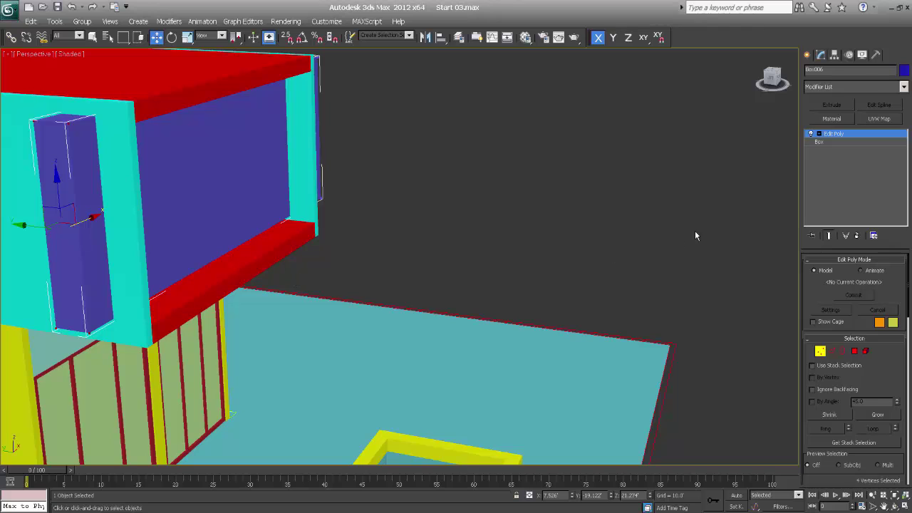
Step: Try to raise the upper floor's roof slab by about 0.45'
left_click(810, 56)
mouse_move(204, 220)
middle_mouse_down("alt")
mouse_move(138, 218)
mouse_move(176, 201)
mouse_move(264, 297)
mouse_move(301, 163)
middle_mouse_up("alt")
left_click(318, 157)
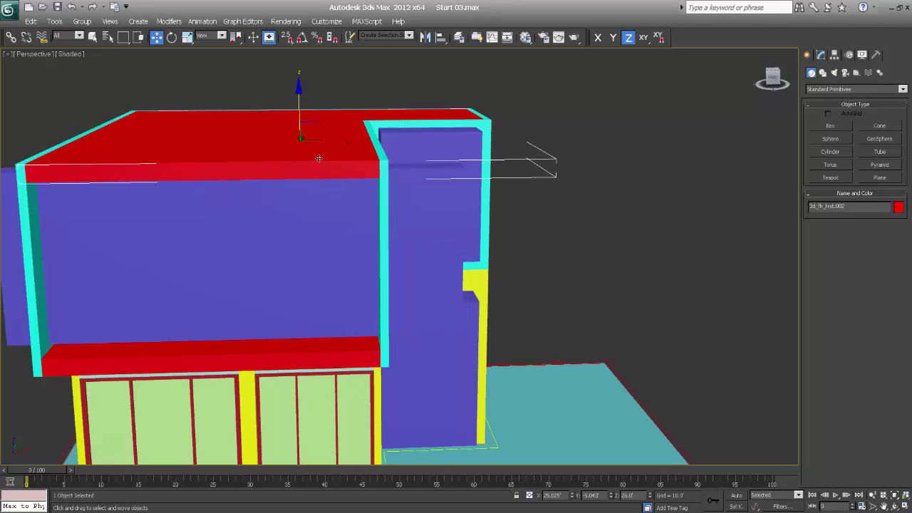
left_click(317, 107)
left_click(300, 125)
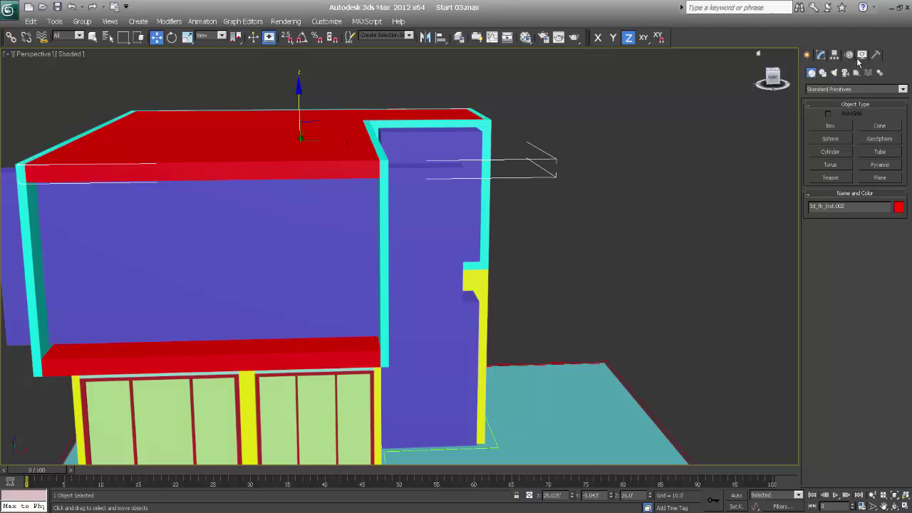
left_click(822, 55)
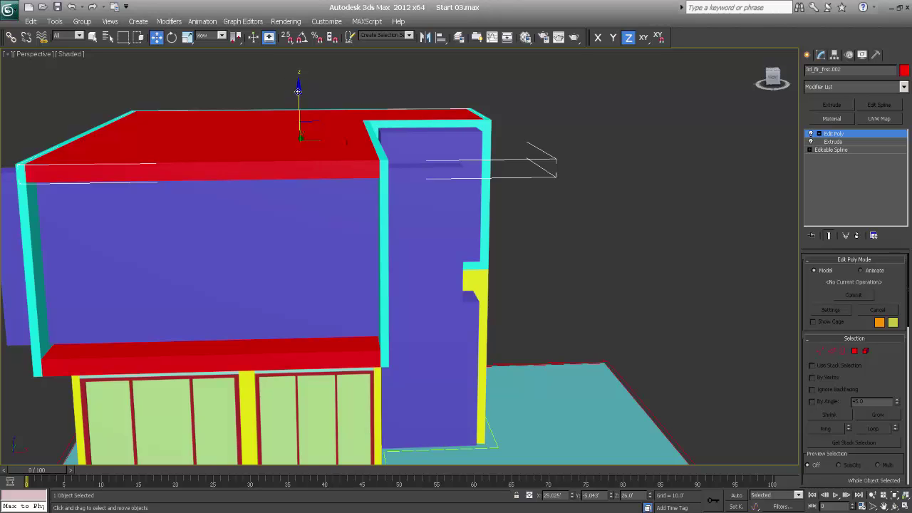
left_click_drag(297, 91, 298, 88)
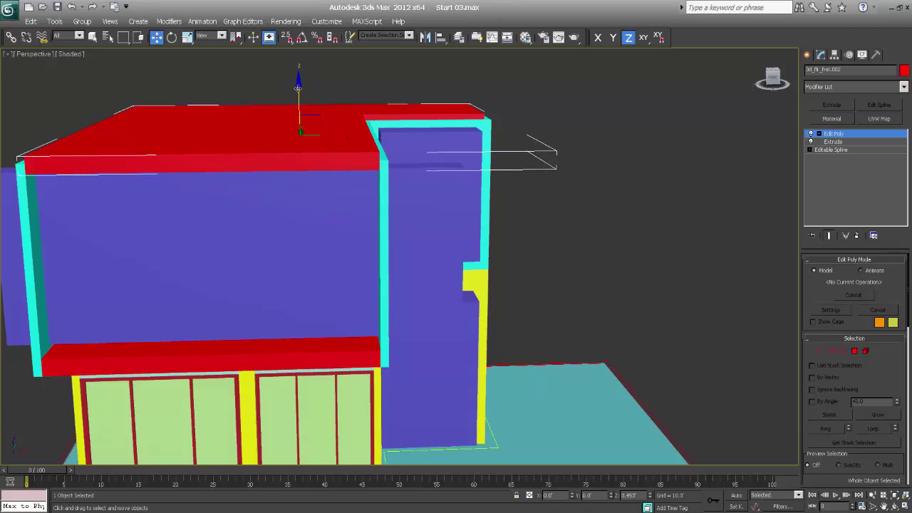
middle_click_drag(377, 219, 426, 213, "alt")
mouse_move(415, 213)
middle_mouse_down("alt")
mouse_move(337, 211)
mouse_move(399, 214)
middle_mouse_up("alt")
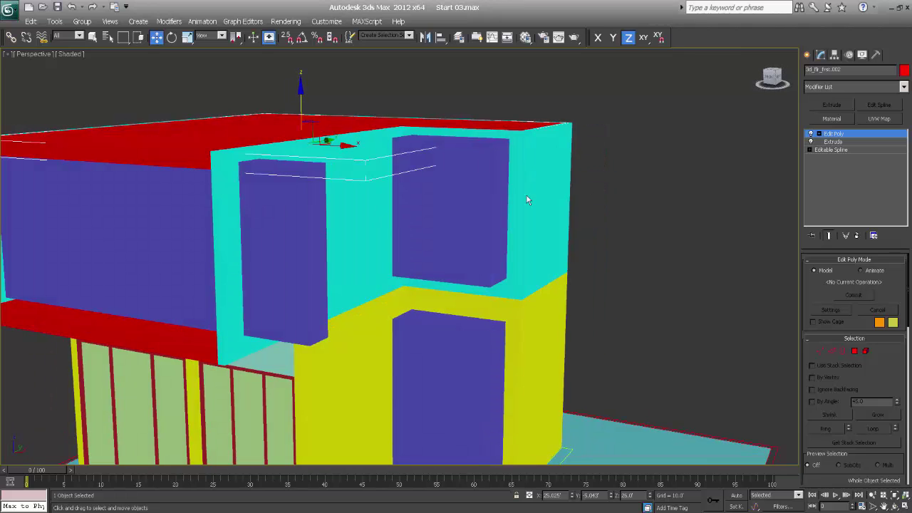
Step: Select the balcony box again and turn off its Edit Poly modifier
left_click(807, 55)
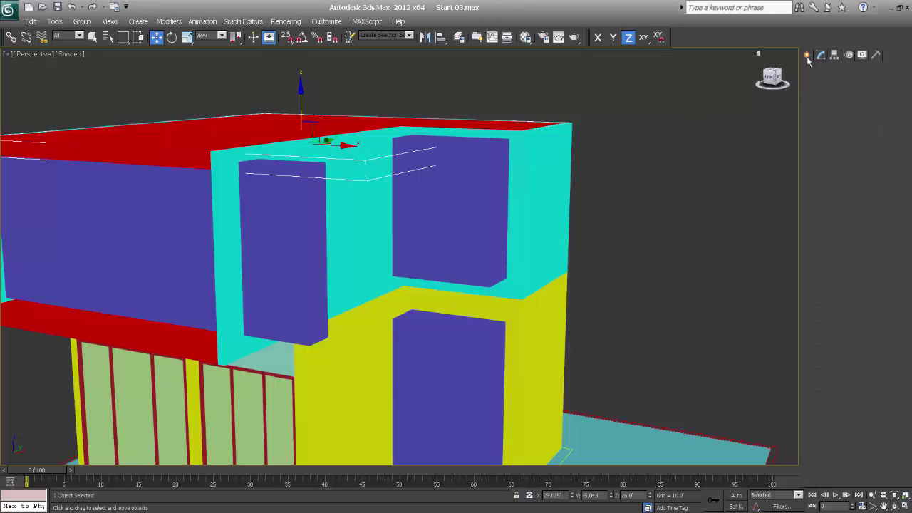
left_click(281, 290)
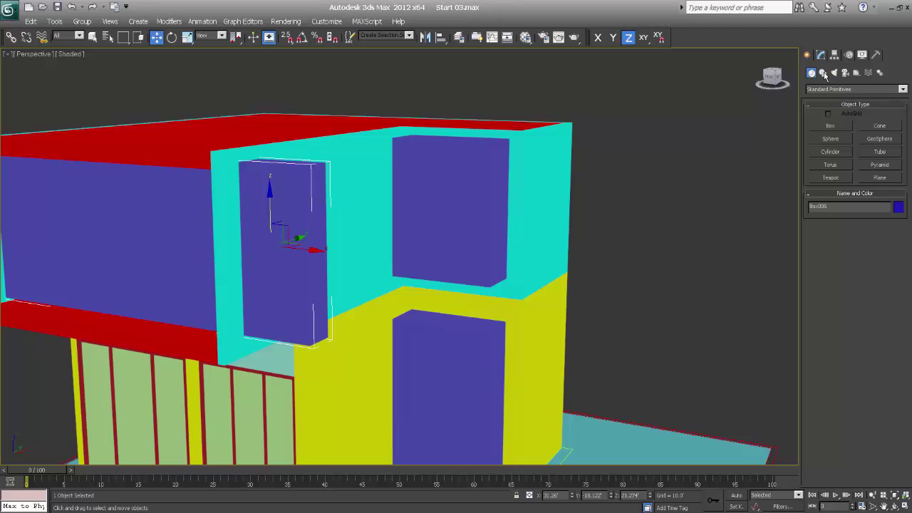
left_click(821, 55)
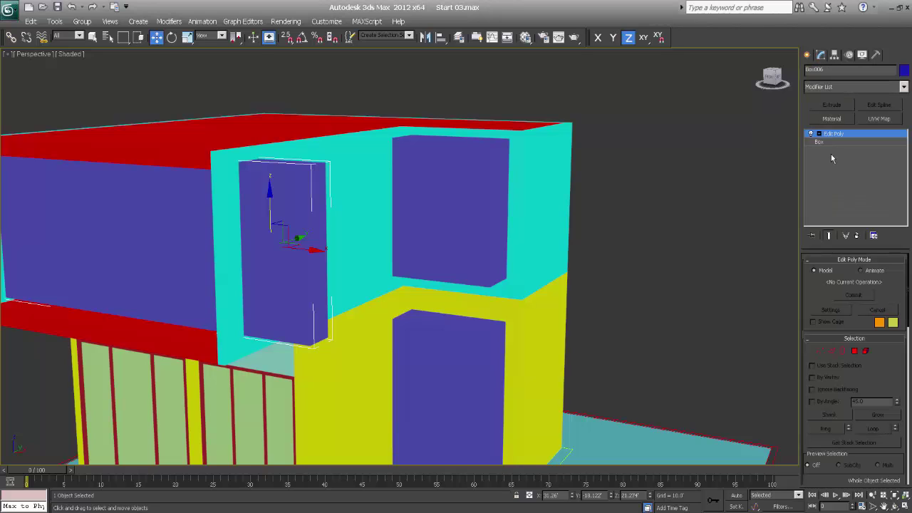
left_click(811, 133)
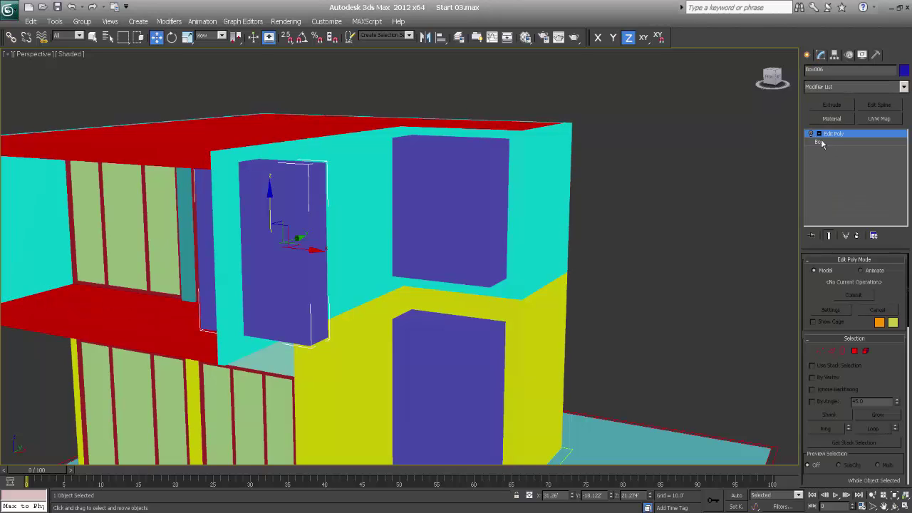
Step: Set the length of the balcony box's base Box object to 8', holding the scene first, and turn Edit Poly back on
left_click(823, 142)
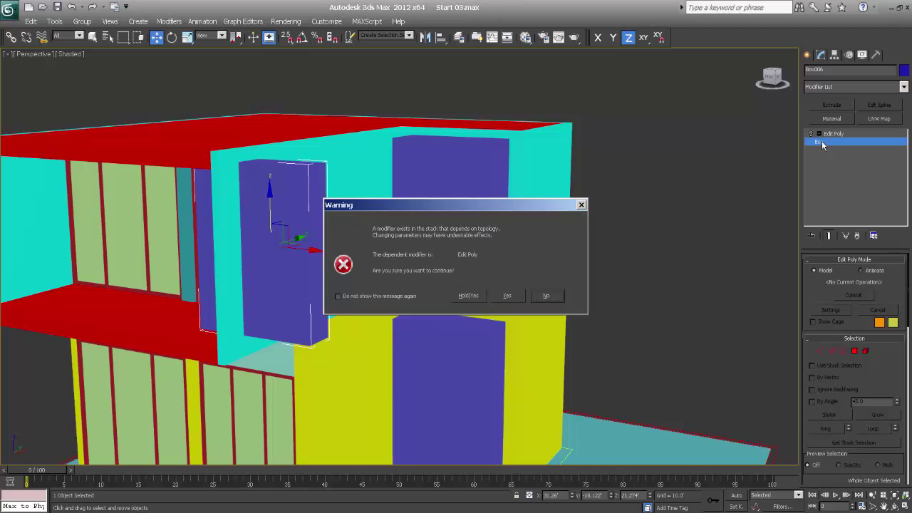
left_click(470, 294)
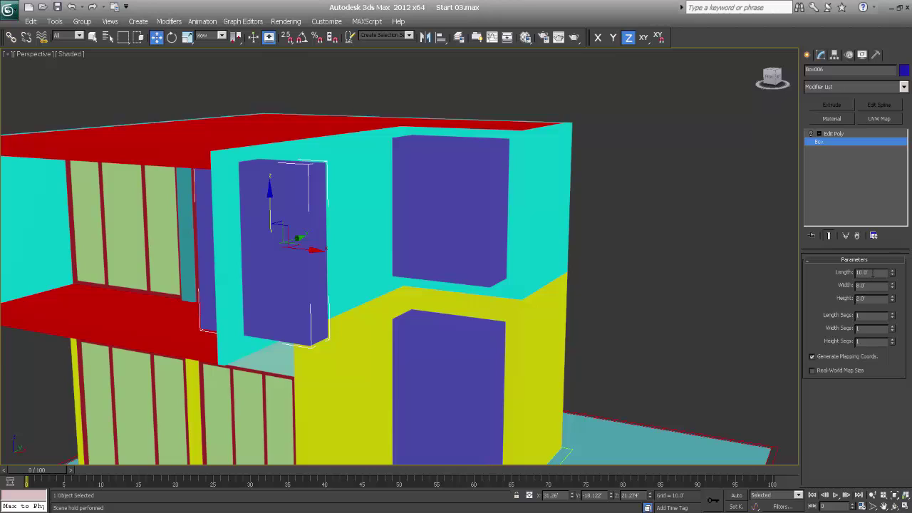
left_click_drag(873, 273, 823, 272)
type("8")
key("Return")
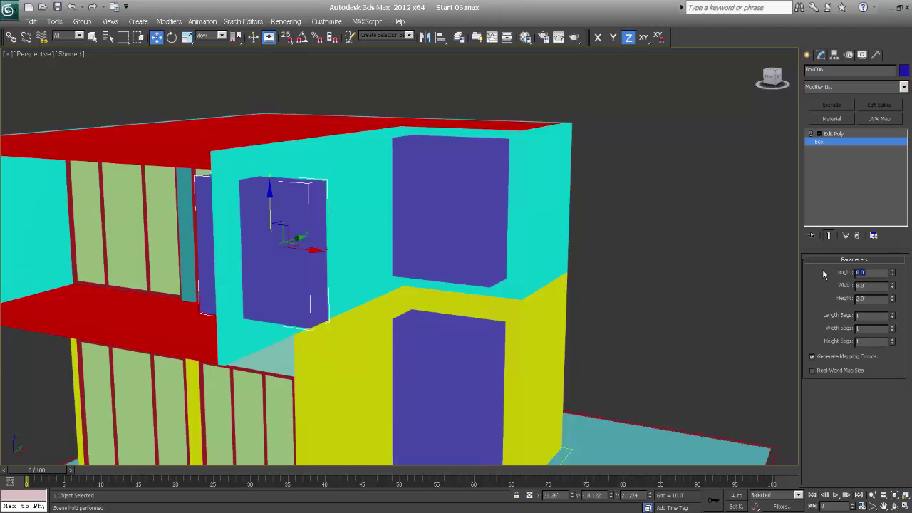
left_click(811, 134)
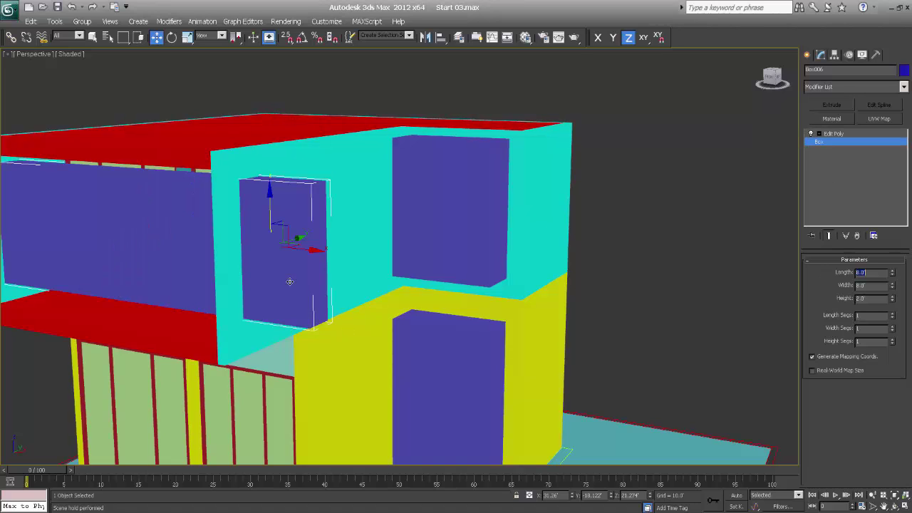
Step: Examine the resized box's fit through both balcony walls from several angles and select the upper box in the wall recess
middle_click_drag(295, 310, 381, 322, "alt")
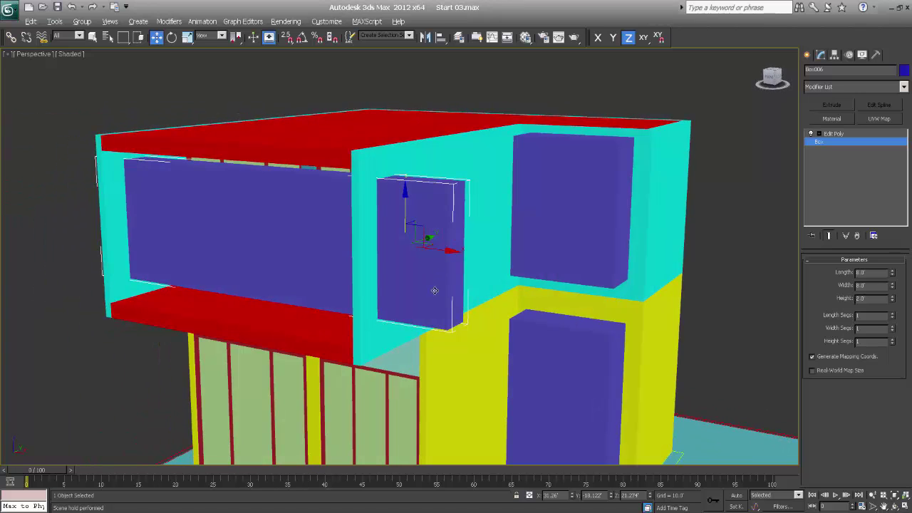
mouse_move(433, 289)
middle_mouse_down("alt")
mouse_move(487, 292)
mouse_move(430, 285)
mouse_move(441, 291)
middle_mouse_up("alt")
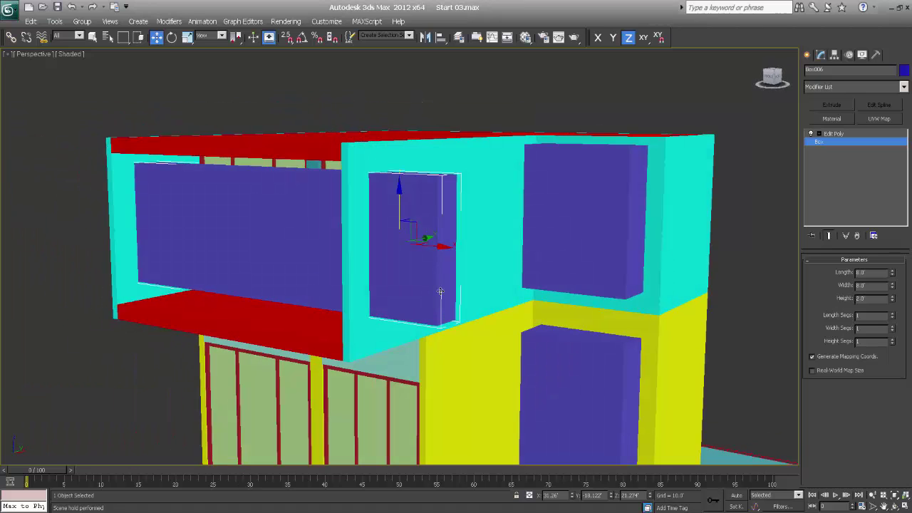
key("shift+z")
key("shift+z")
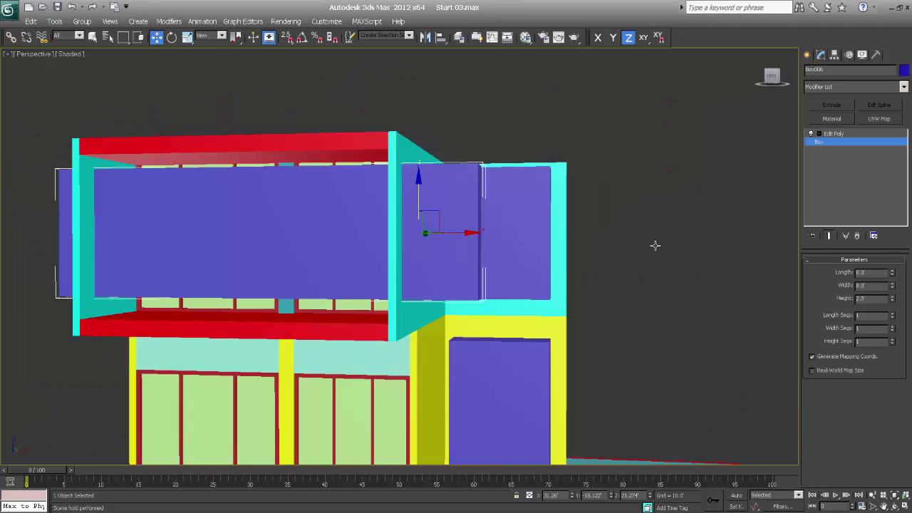
key("shift+z")
key("shift+z")
key("shift+z")
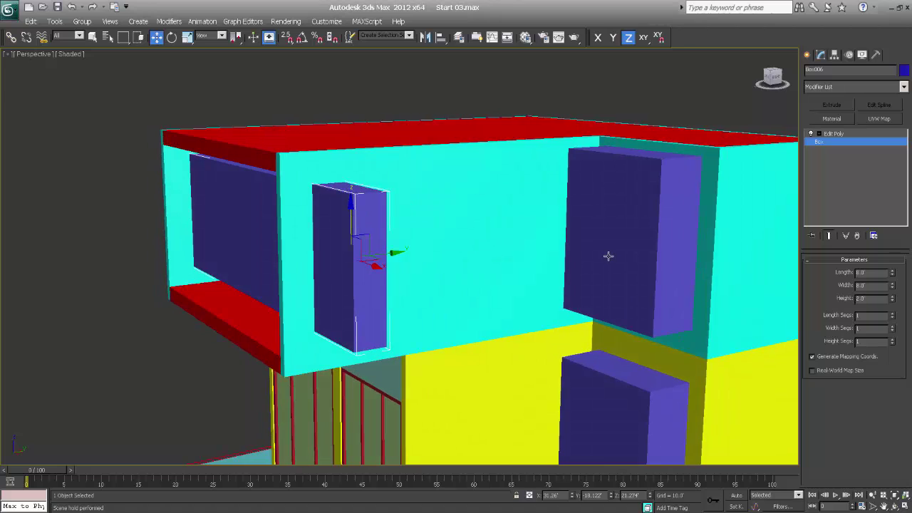
left_click(626, 262)
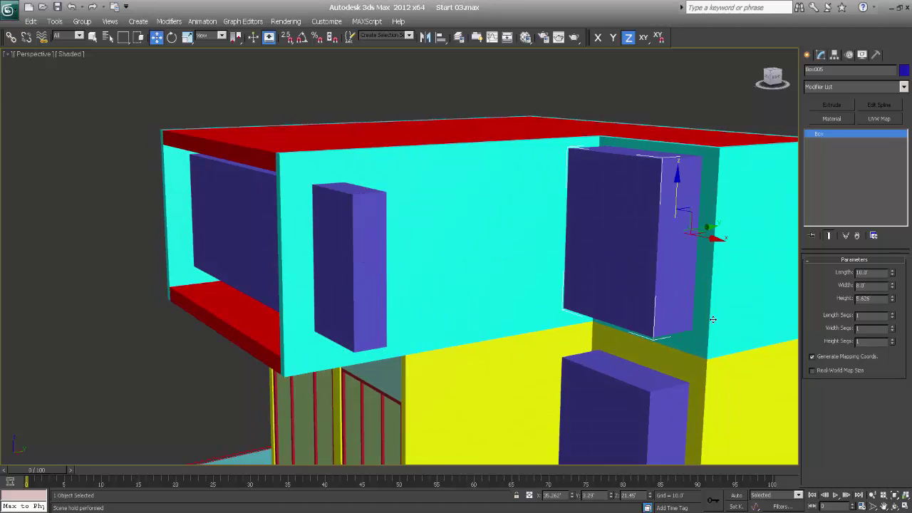
key("shift+z")
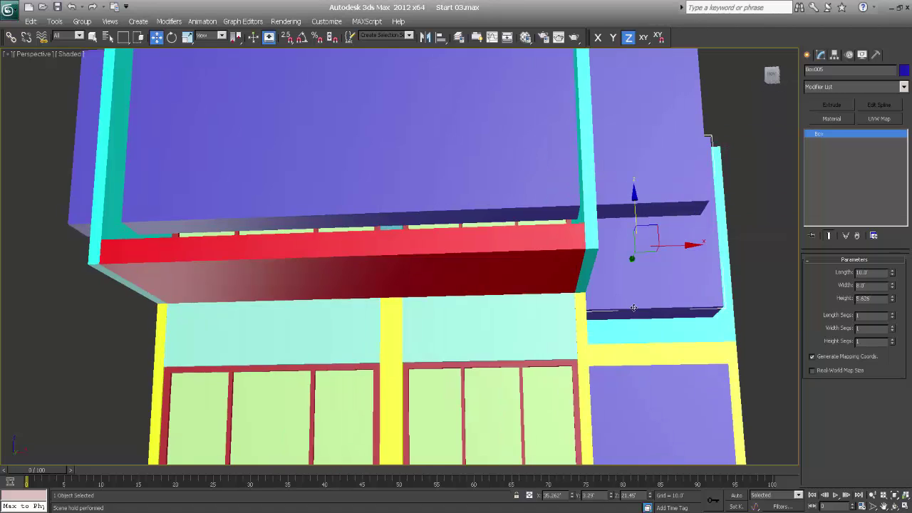
Step: In a wireframe front view, lower the upper box in the wall recess by about 0.3'
middle_click_drag(650, 319, 429, 329)
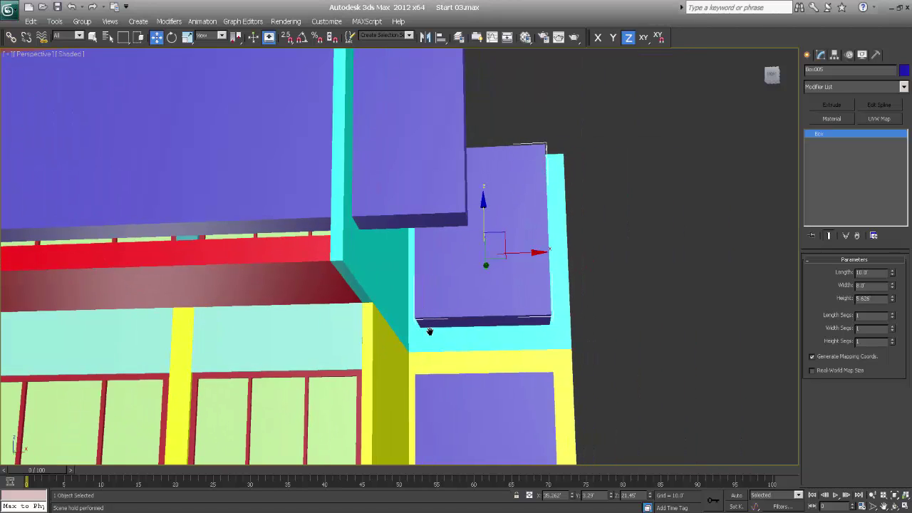
key("f")
key("z")
key("F3")
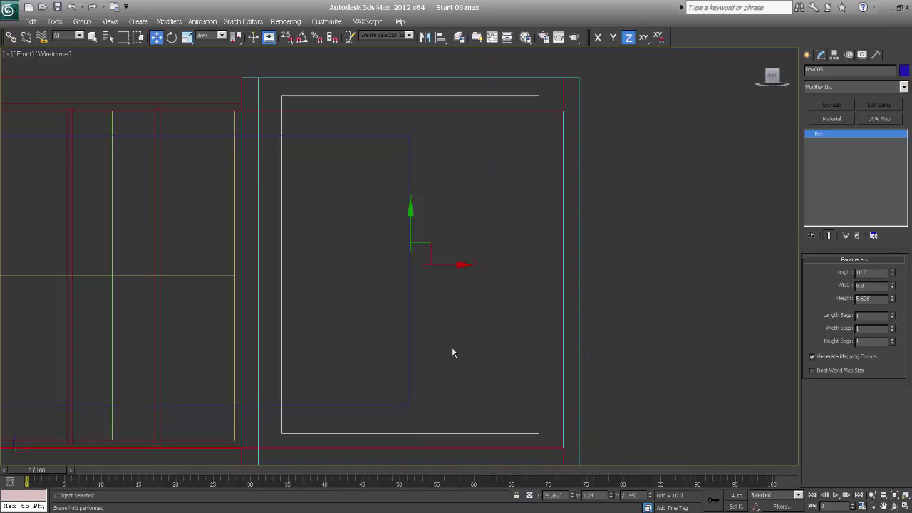
middle_click_drag(452, 347, 456, 271)
scroll(452, 281, "down", 2)
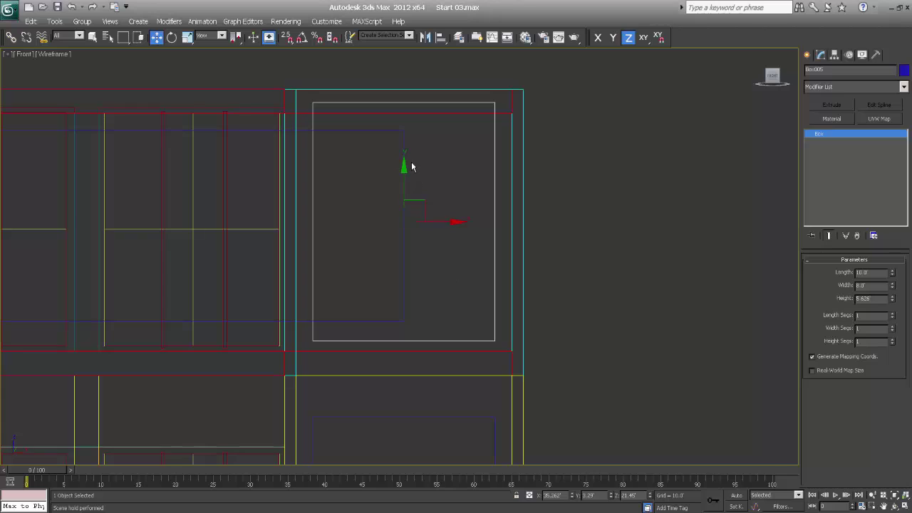
left_click_drag(403, 167, 402, 175)
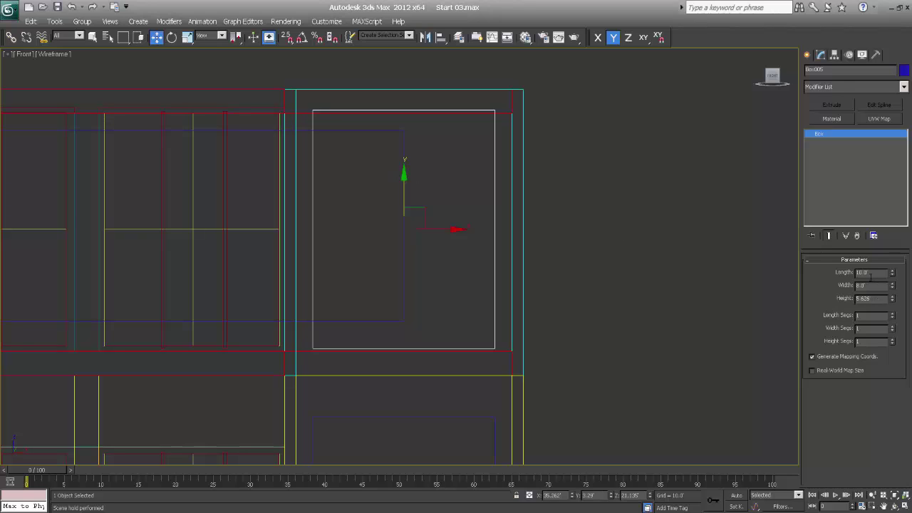
Step: Set the upper recess box's length to 8' and raise it slightly to adjust its height within the wall
type("8")
key("Return")
middle_click_drag(412, 225, 423, 204)
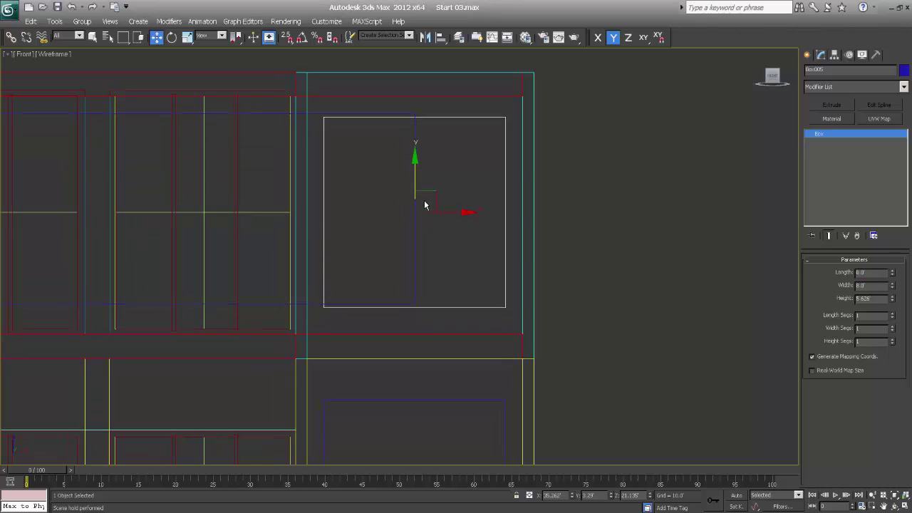
left_click_drag(416, 167, 415, 169)
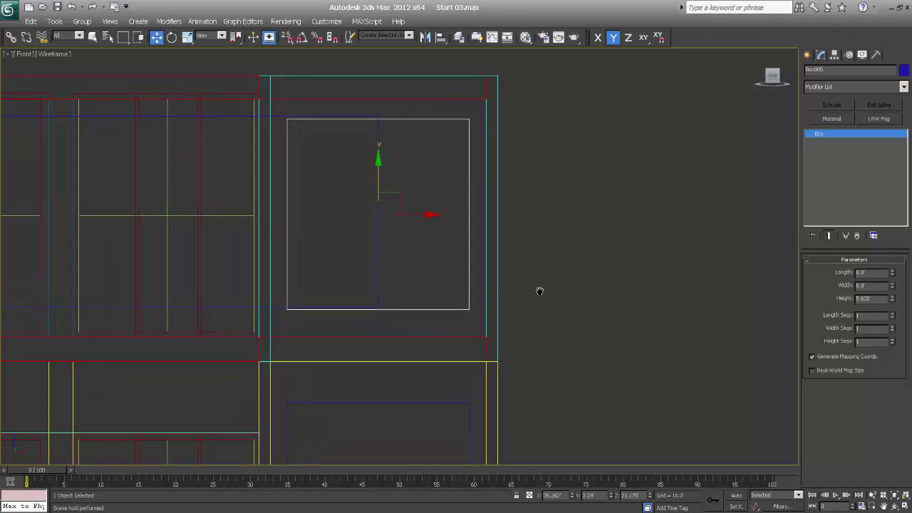
Step: Examine the fit of the three opening boxes through the walls in shaded perspective from several angles and distances
key("p")
mouse_move(540, 293)
middle_mouse_down("alt")
mouse_move(529, 292)
mouse_move(515, 316)
middle_mouse_up("alt")
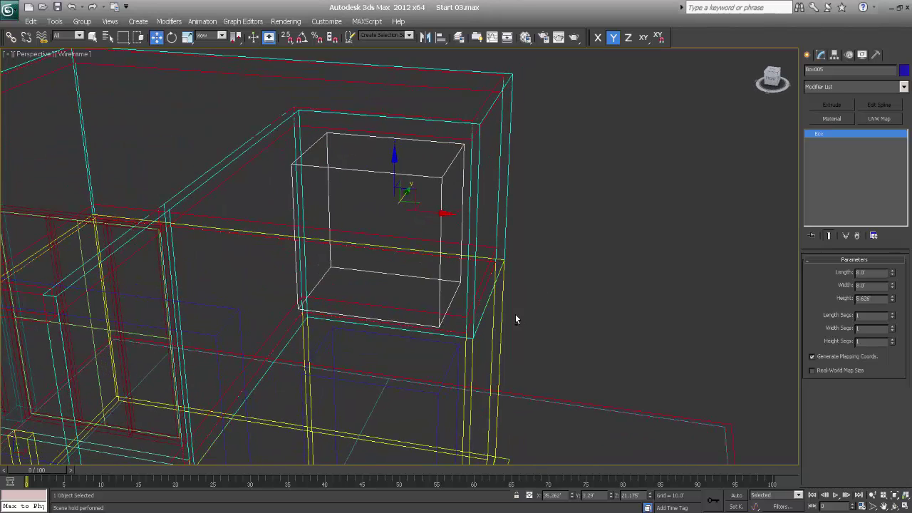
key("F3")
middle_click_drag(511, 275, 537, 295, "alt")
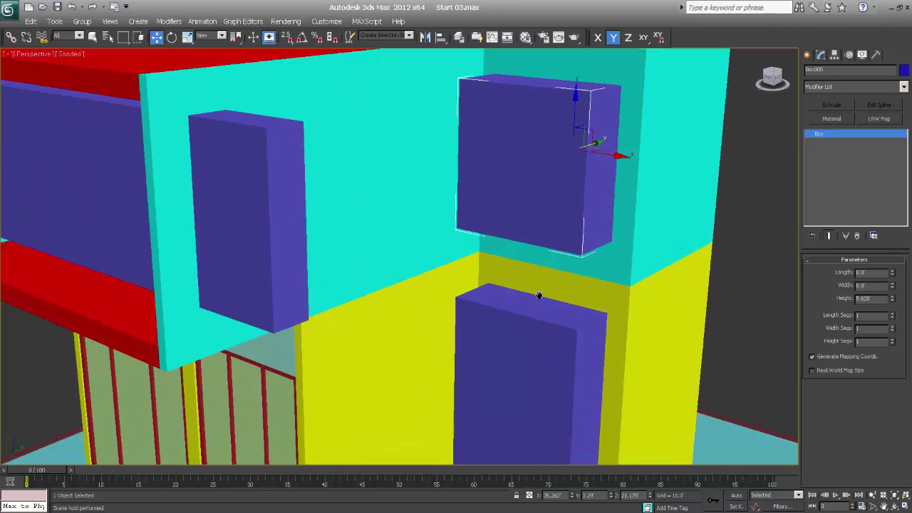
scroll(522, 308, "down", 5)
middle_click_drag(492, 331, 450, 330, "alt")
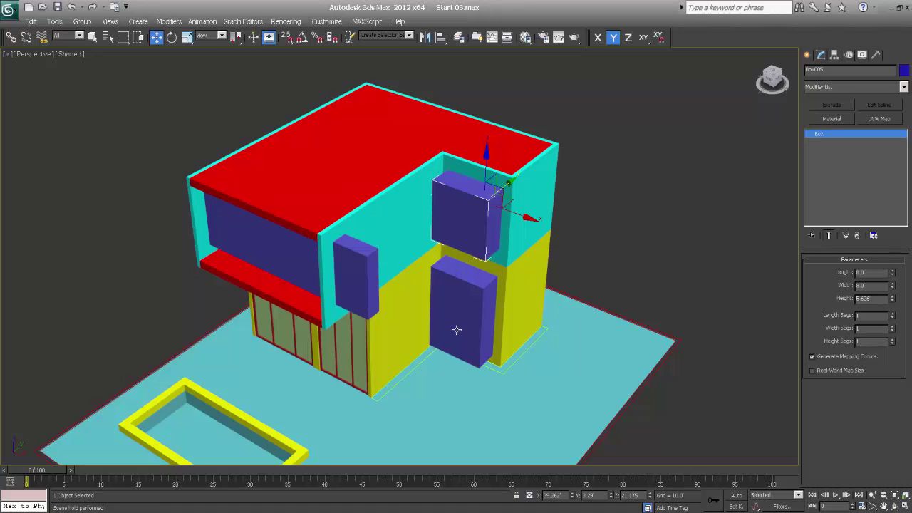
scroll(446, 318, "down", 3)
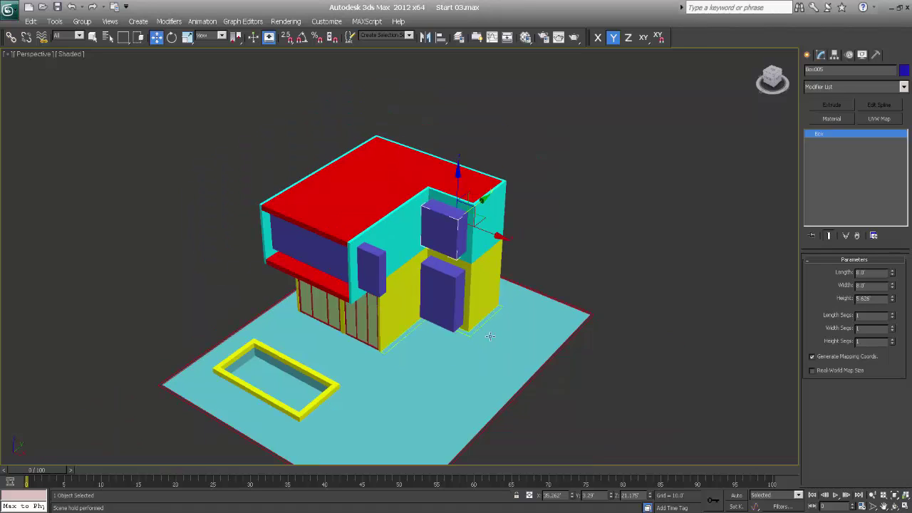
scroll(422, 314, "up", 6)
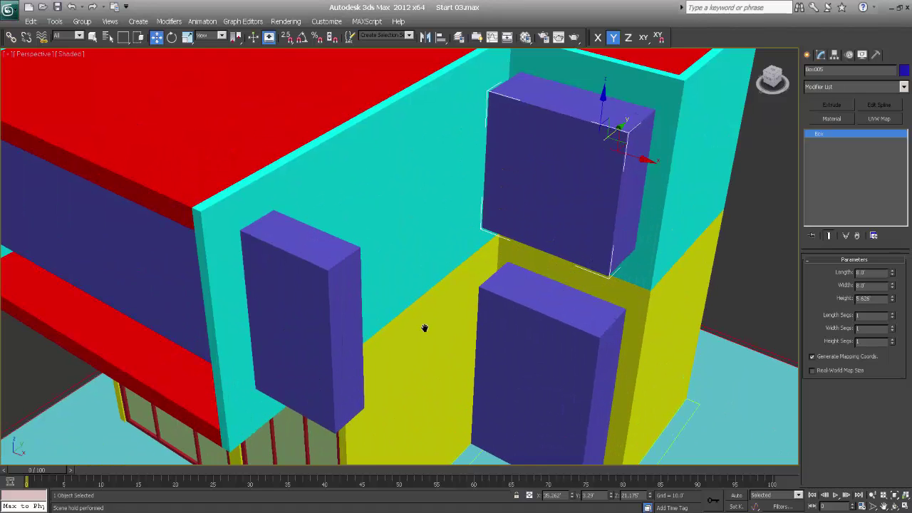
scroll(425, 315, "down", 2)
middle_click_drag(456, 332, 428, 327, "alt")
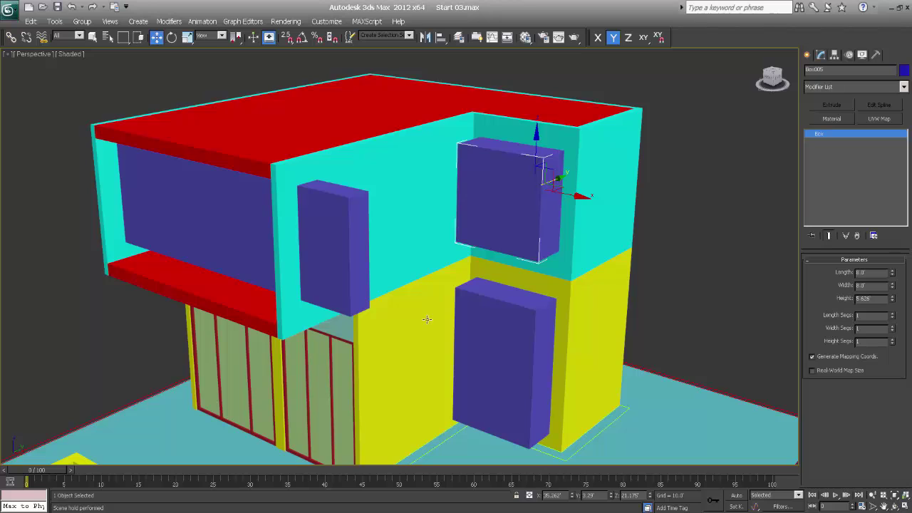
Step: Add an Edit Poly modifier to the upper recess box, attach it to the balcony box, and test-move the combined object without keeping the move
key("ctrl+e")
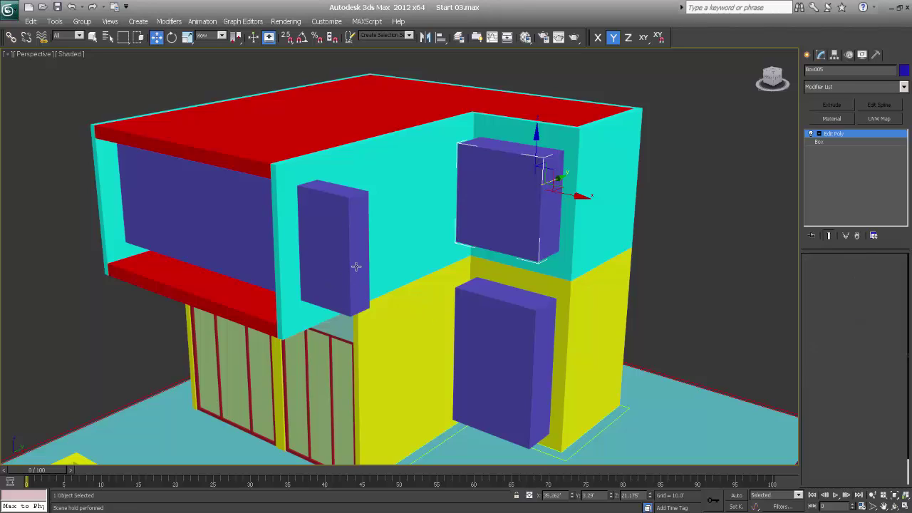
left_click(356, 266)
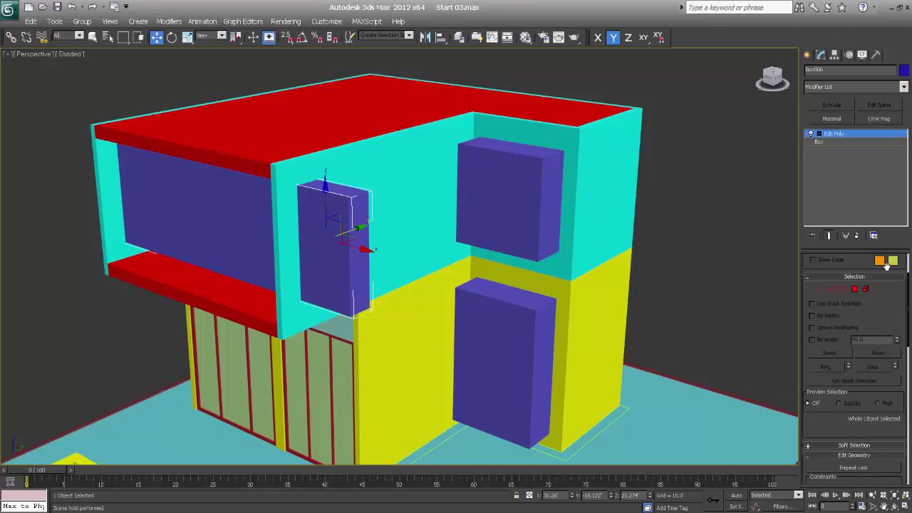
scroll(861, 356, "down", 5)
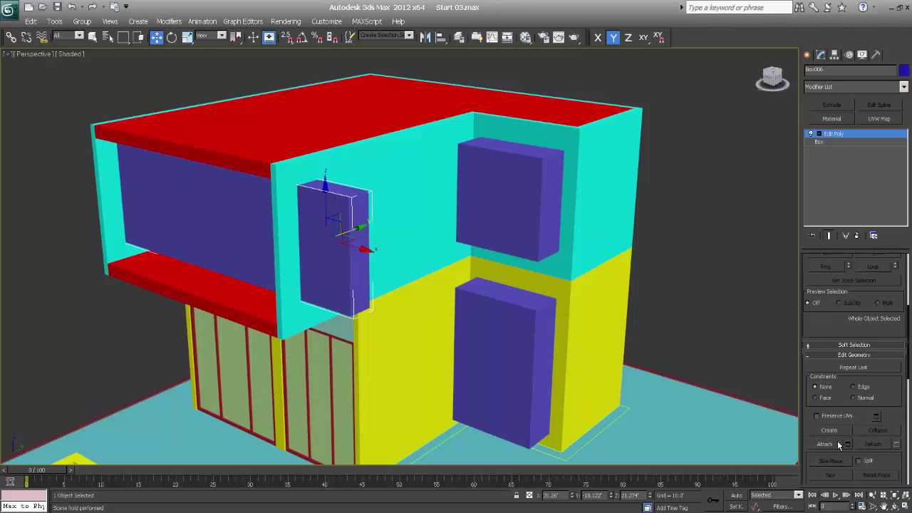
left_click(837, 443)
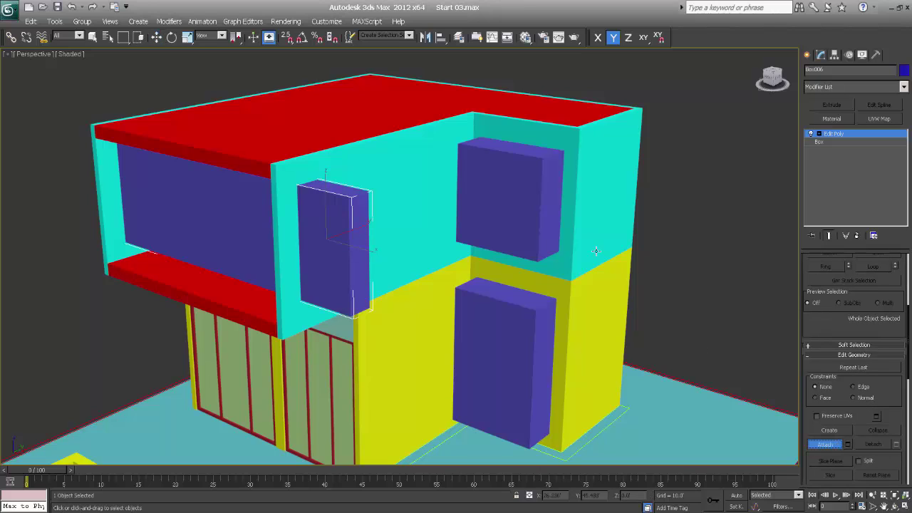
left_click(536, 223)
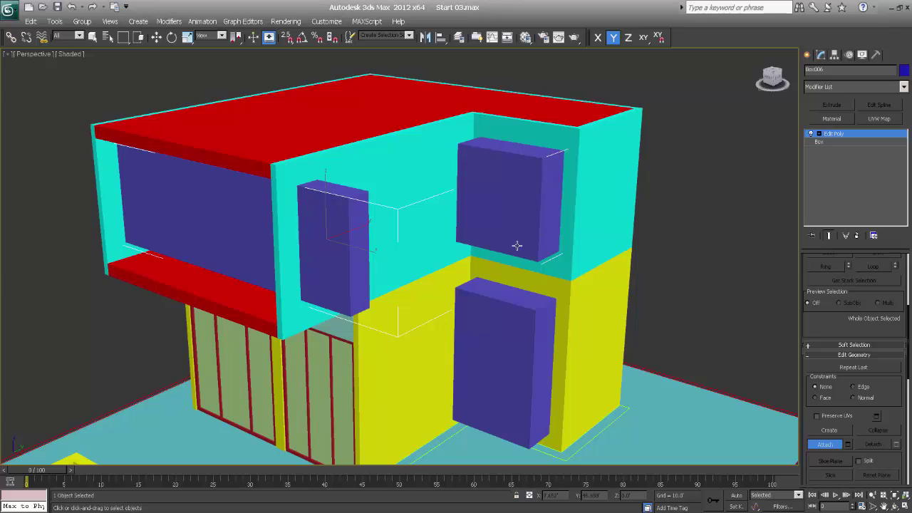
right_click(517, 245)
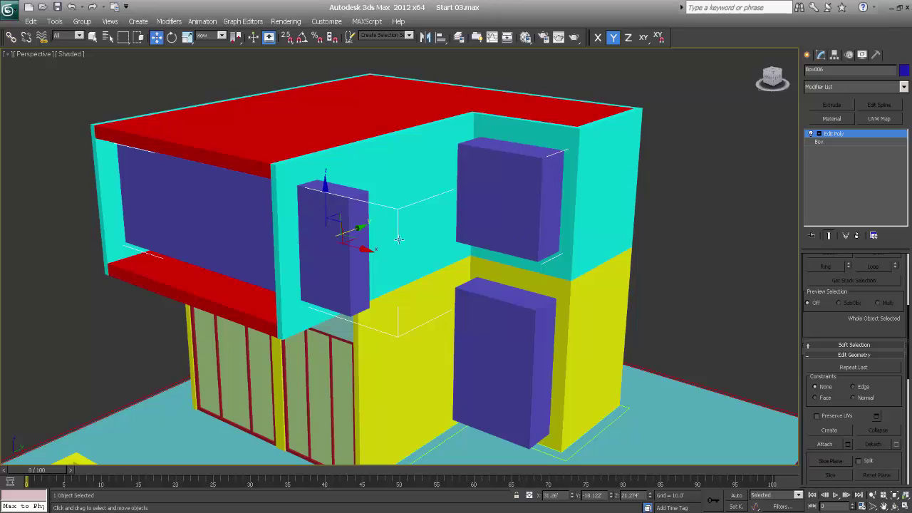
left_click_drag(326, 190, 340, 159)
right_click(340, 160)
Step: Select the ground-floor recess box, examine its position in the wall from different angles, and clear the selection
scroll(525, 289, "up", 3)
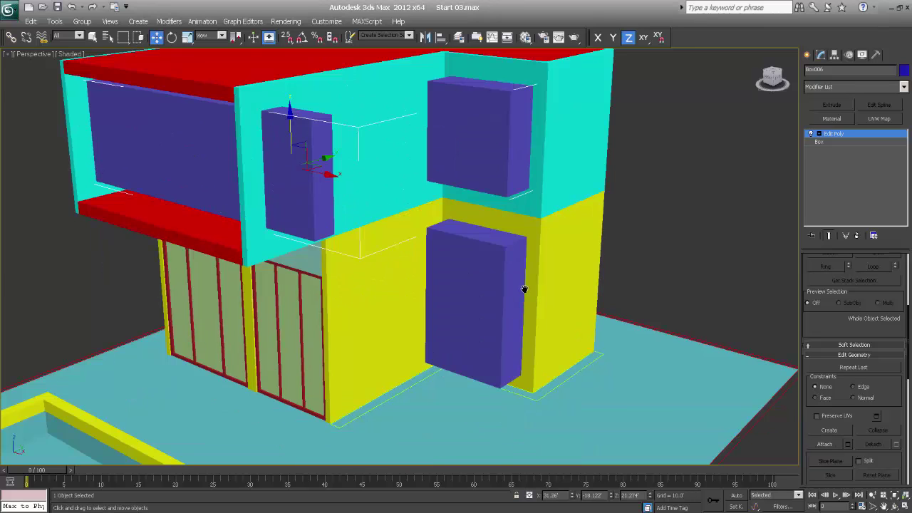
left_click(501, 295)
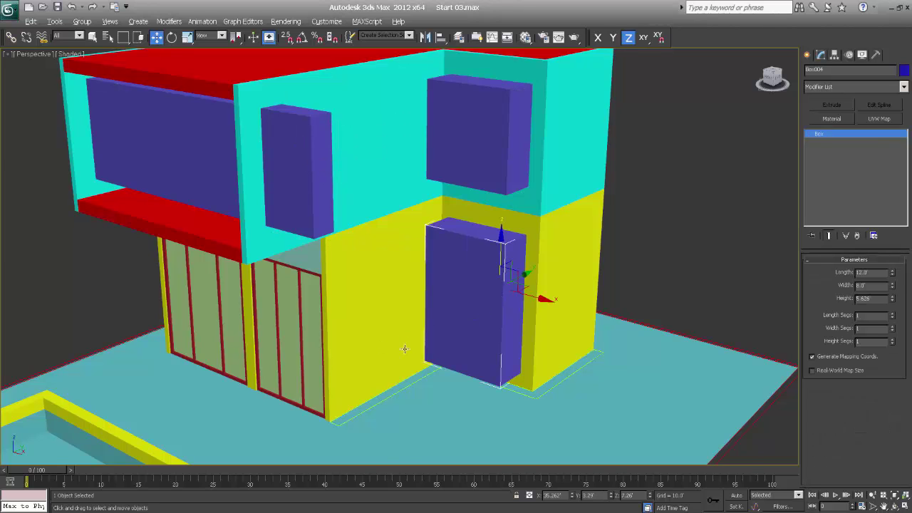
mouse_move(403, 349)
middle_mouse_down("alt")
mouse_move(512, 342)
mouse_move(407, 343)
middle_mouse_up("alt")
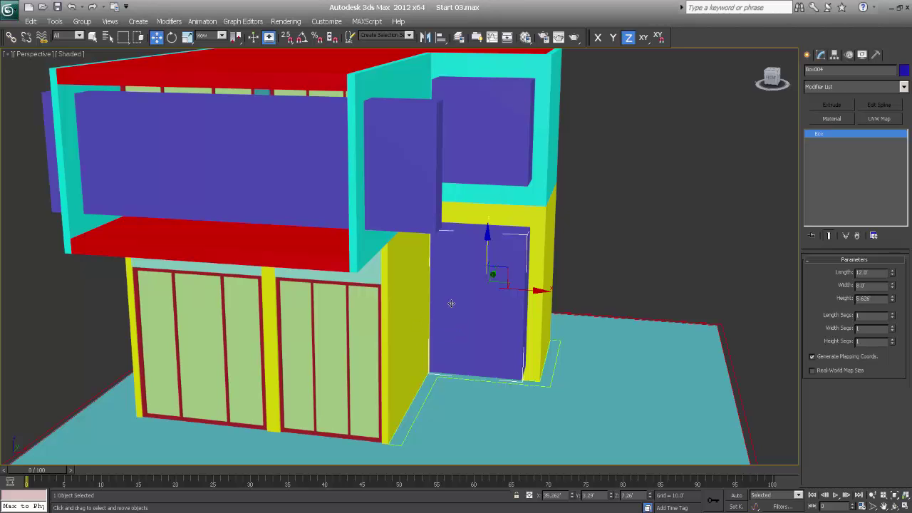
mouse_move(471, 311)
middle_mouse_down("alt")
mouse_move(450, 313)
mouse_move(475, 271)
mouse_move(474, 327)
mouse_move(460, 313)
mouse_move(466, 326)
mouse_move(482, 311)
middle_mouse_up("alt")
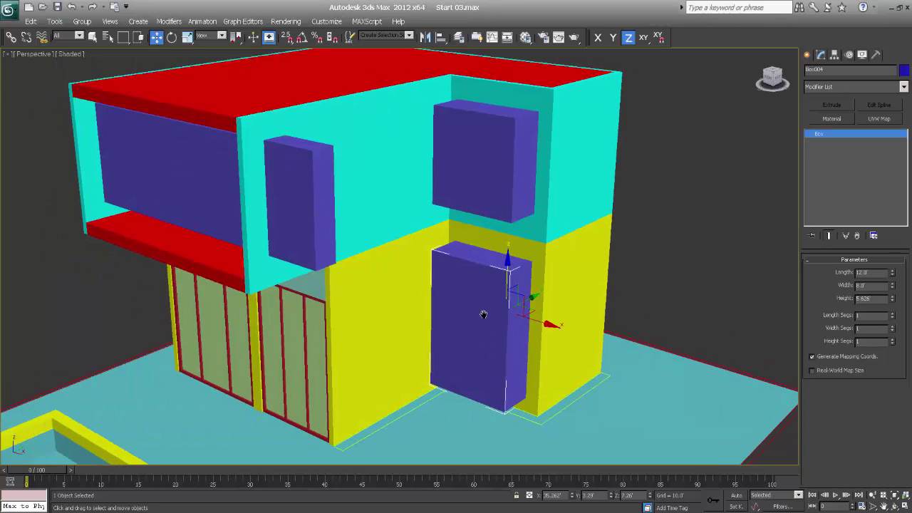
left_click(663, 143)
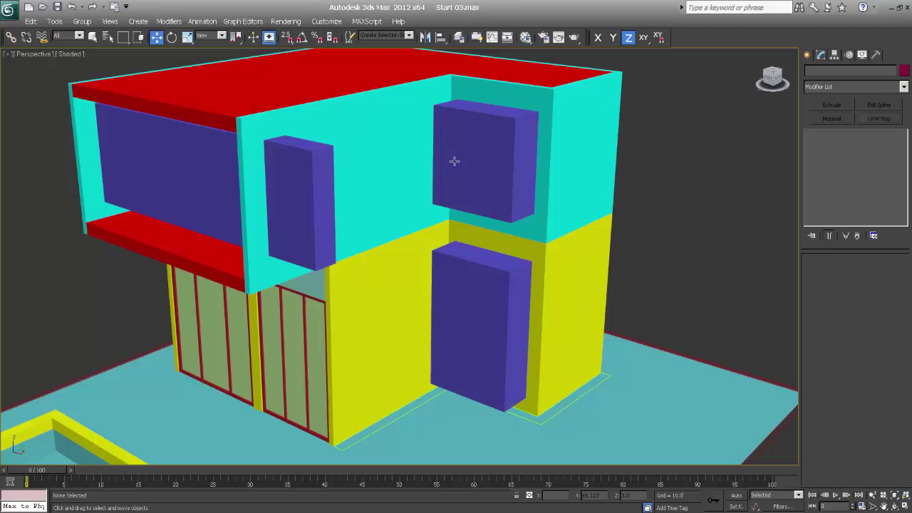
Step: Subtract the attached upper-floor boxes from the cyan upper wall with a Boolean compound object using Subtraction (A-B)
left_click(408, 157)
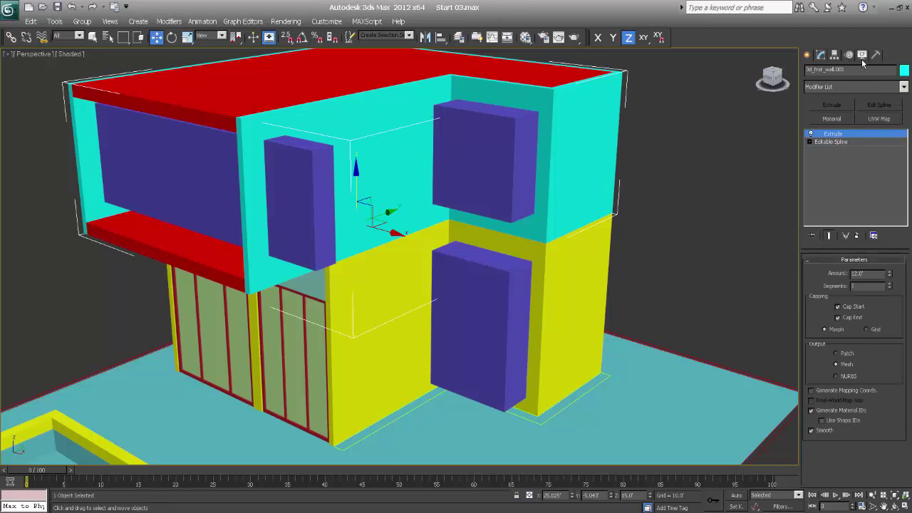
left_click(807, 55)
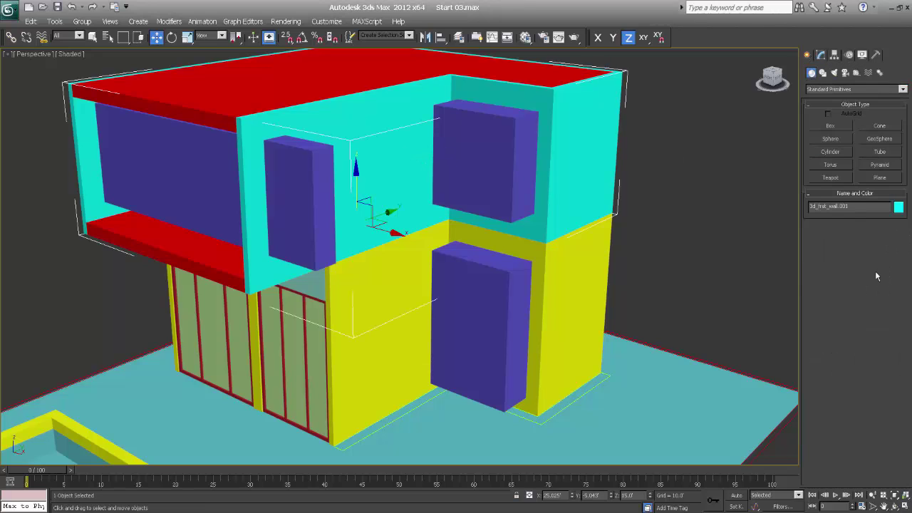
left_click(833, 90)
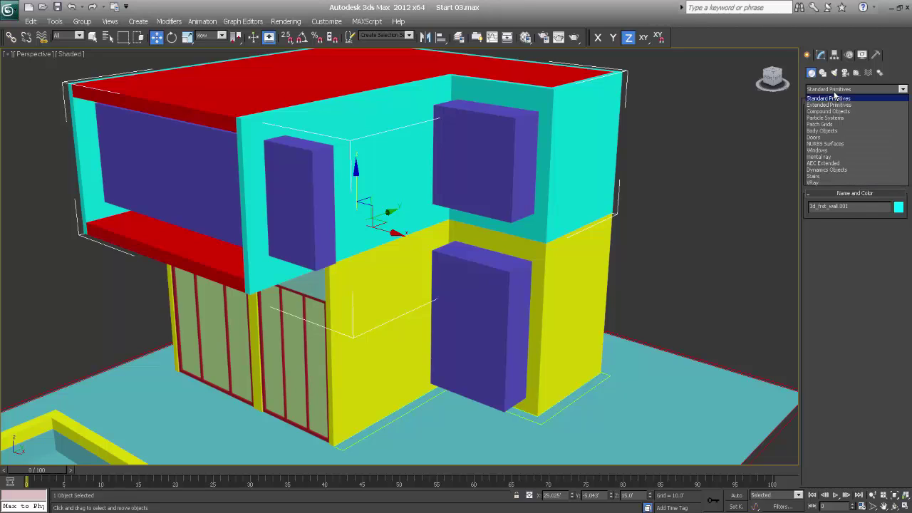
left_click(833, 112)
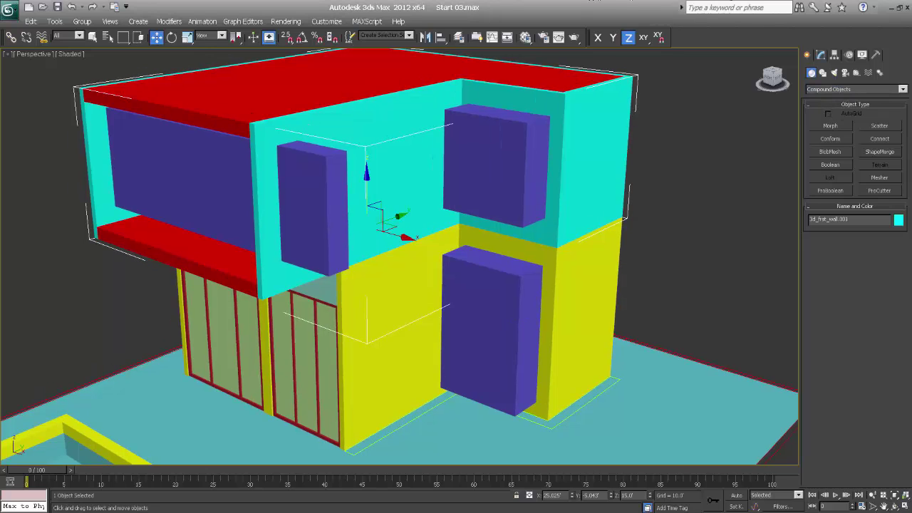
left_click(831, 165)
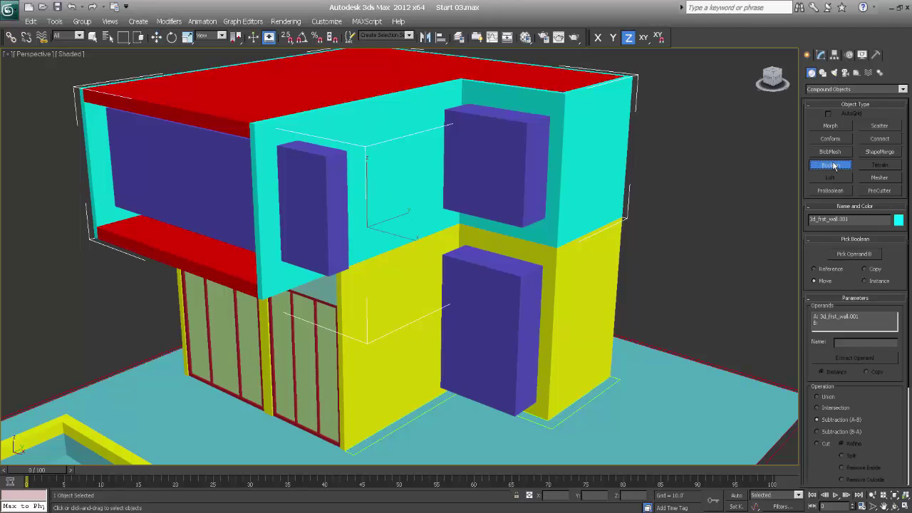
left_click(839, 257)
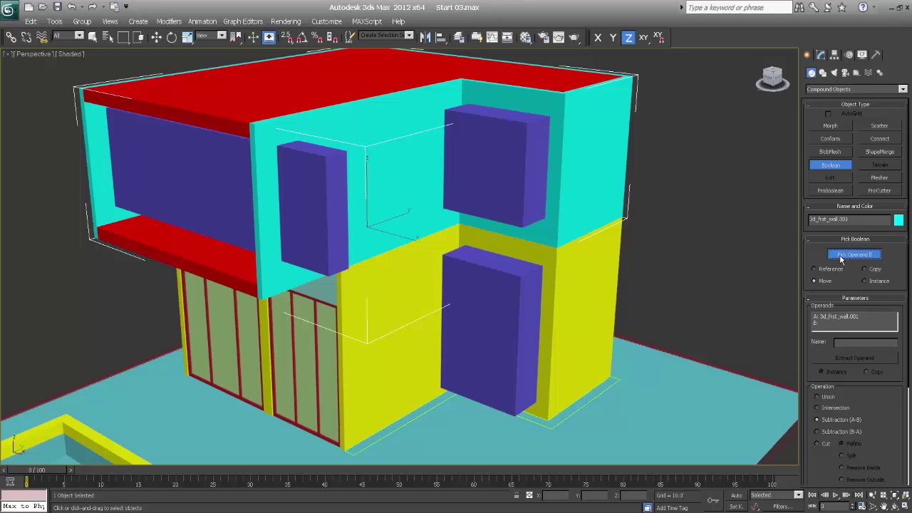
left_click(333, 208)
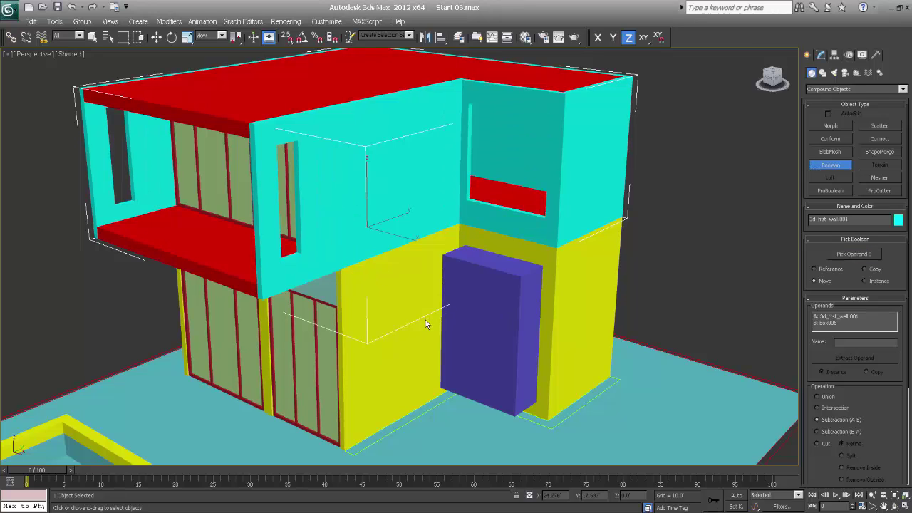
key("w")
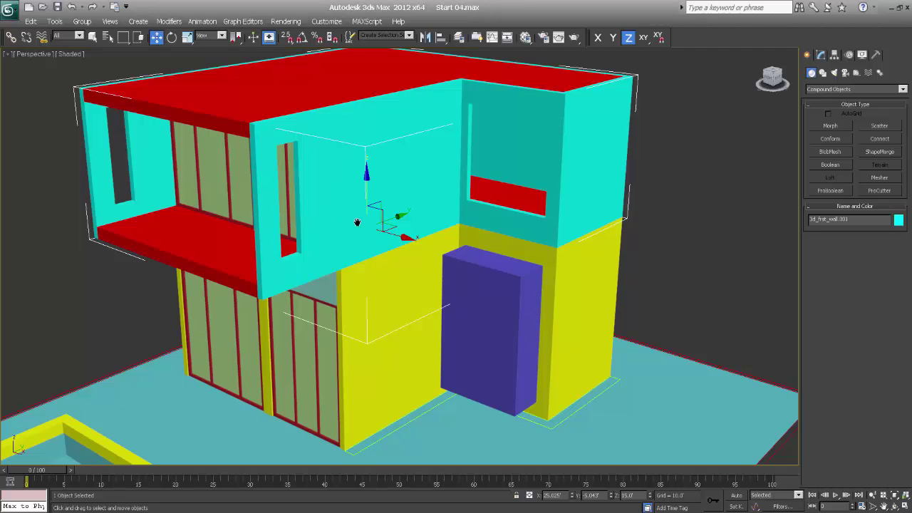
Step: Subtract the ground-floor box from the yellow ground-floor wall with a Boolean using Subtraction (A-B), and check the opening
middle_click_drag(357, 222, 332, 206)
left_click(551, 274)
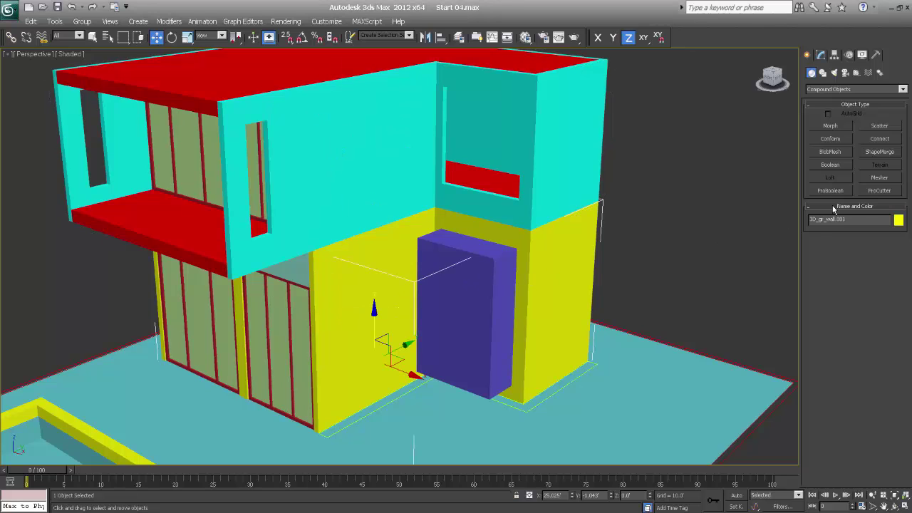
left_click(834, 165)
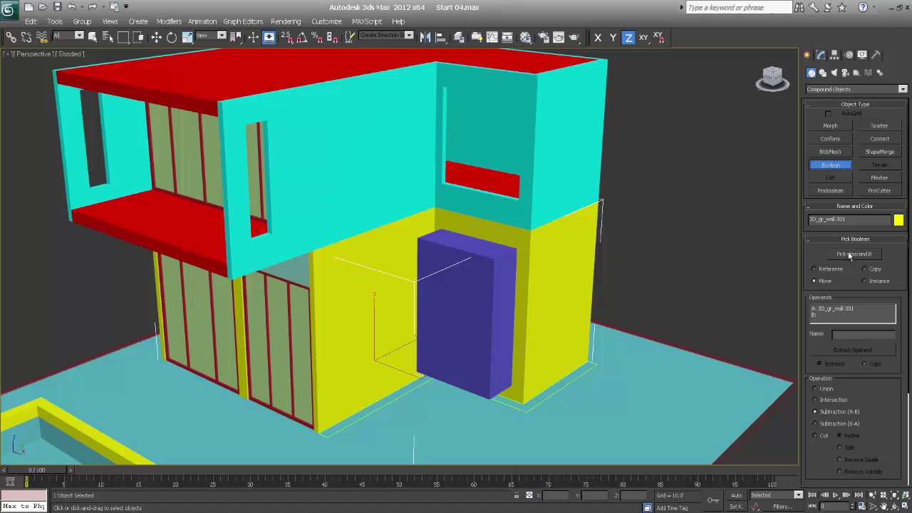
left_click(849, 255)
left_click(480, 283)
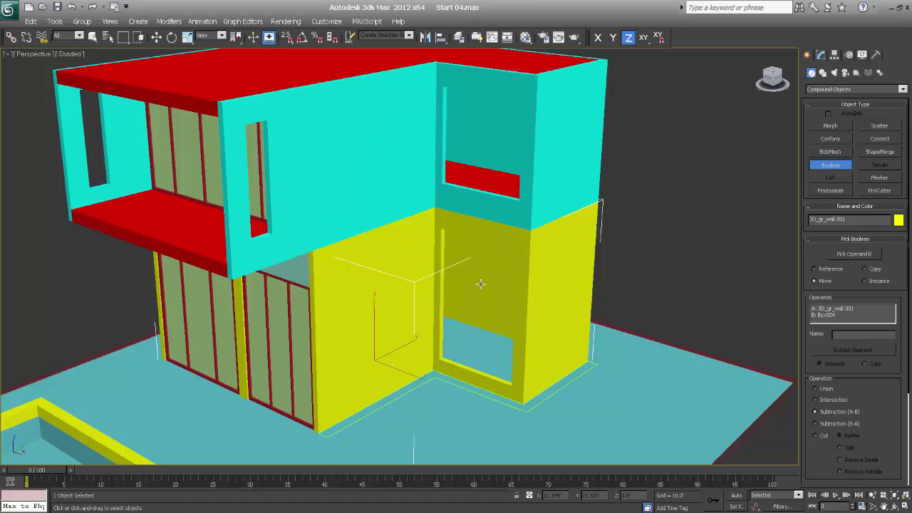
key("w")
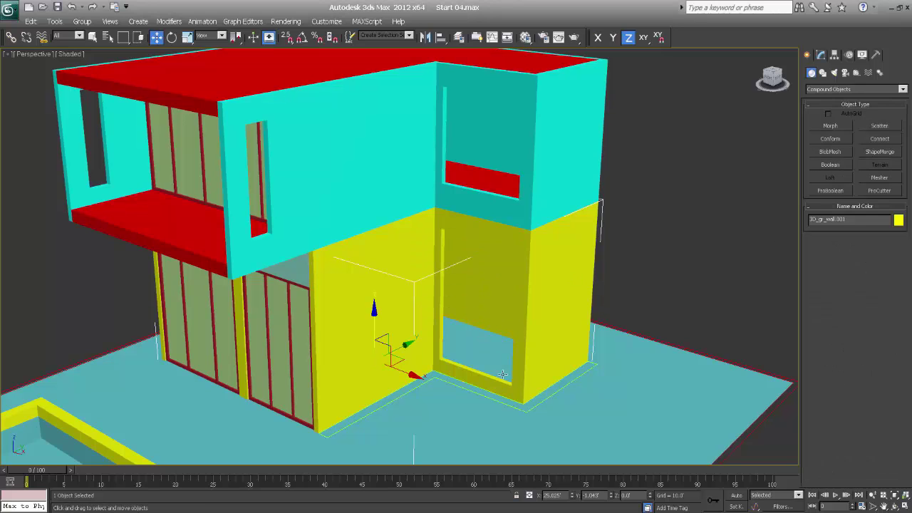
right_click(460, 348)
key("Escape")
mouse_move(485, 366)
middle_mouse_down("alt")
mouse_move(542, 364)
mouse_move(473, 361)
middle_mouse_up("alt")
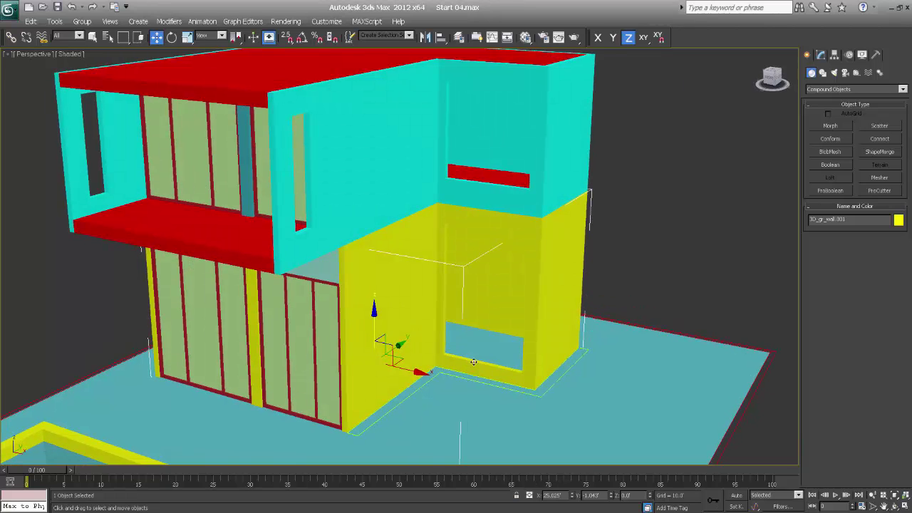